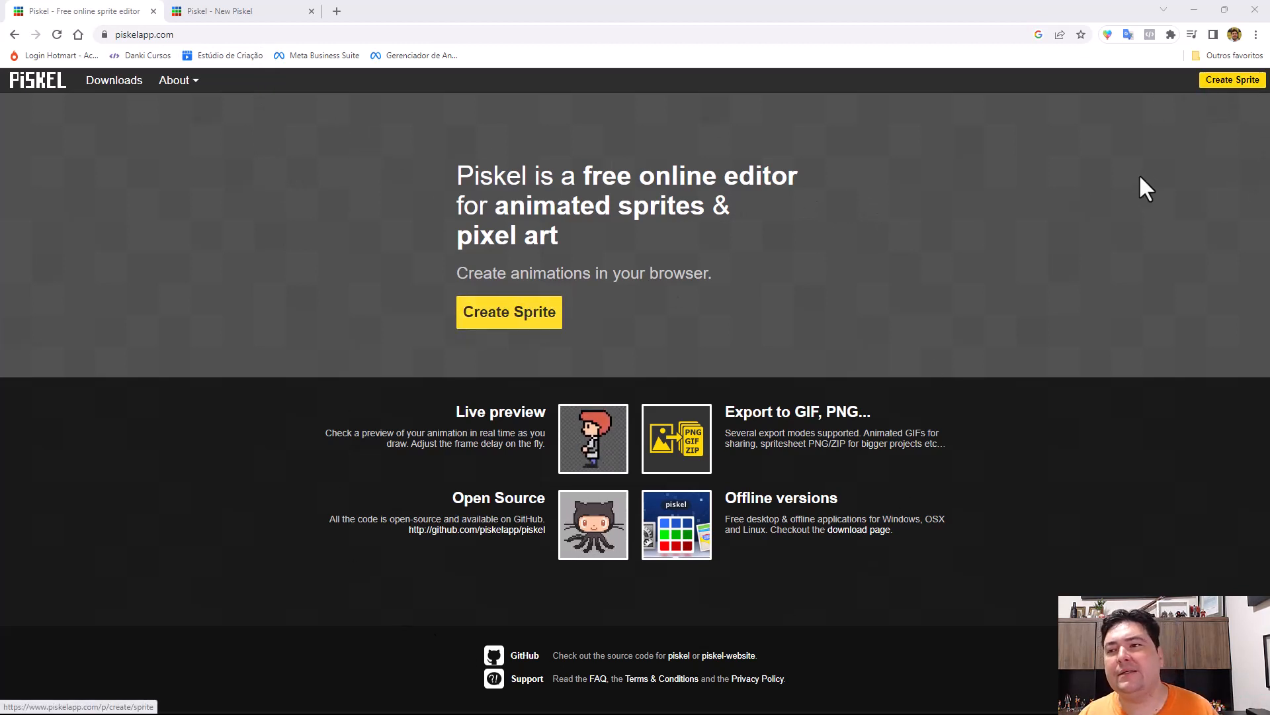
# Open a new blank sprite in the online editor.
pyautogui.click(1230, 85)
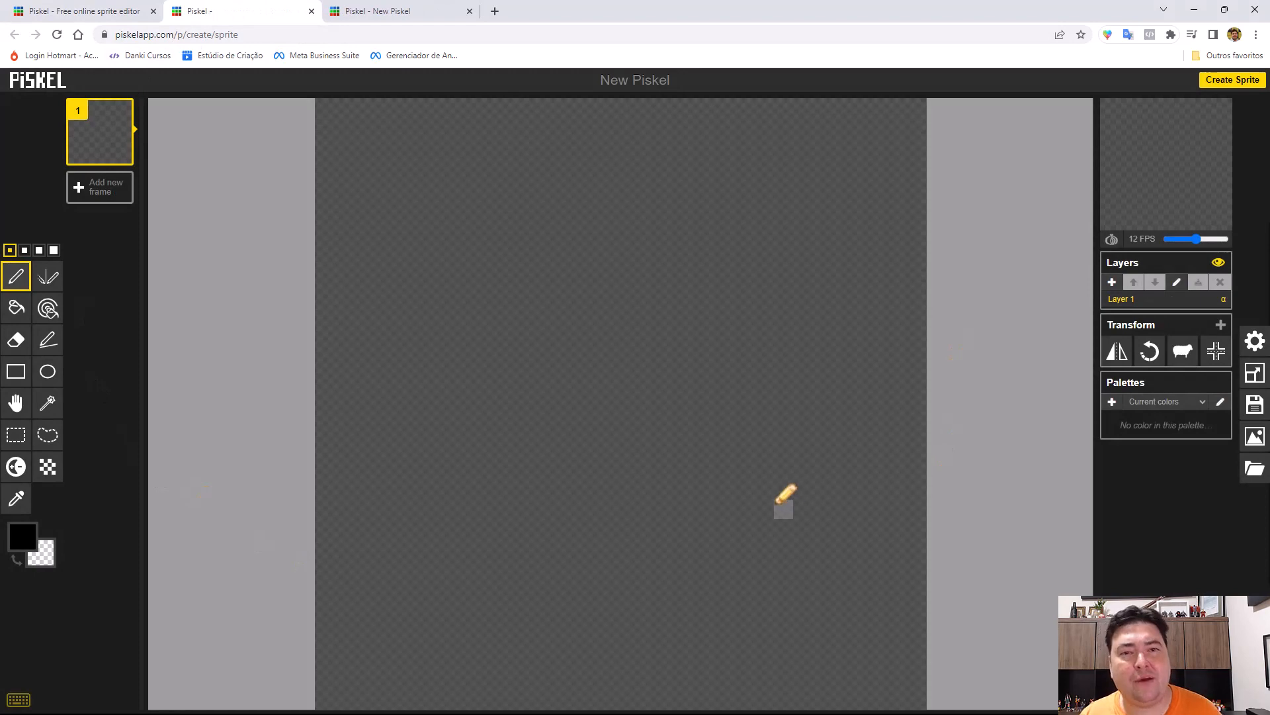
# Download the Windows offline version of Piskel, Piskel-0.14.0.zip, from the Piskel site's download page.
pyautogui.click(62, 14)
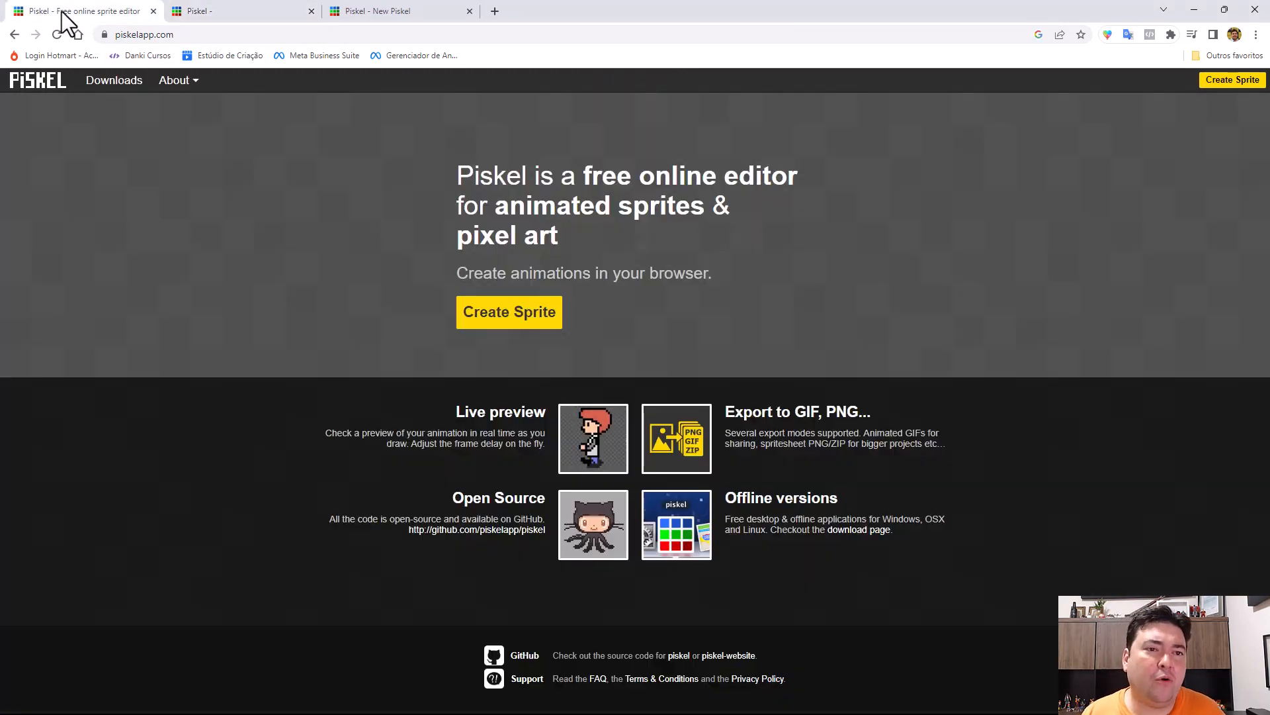
pyautogui.click(116, 82)
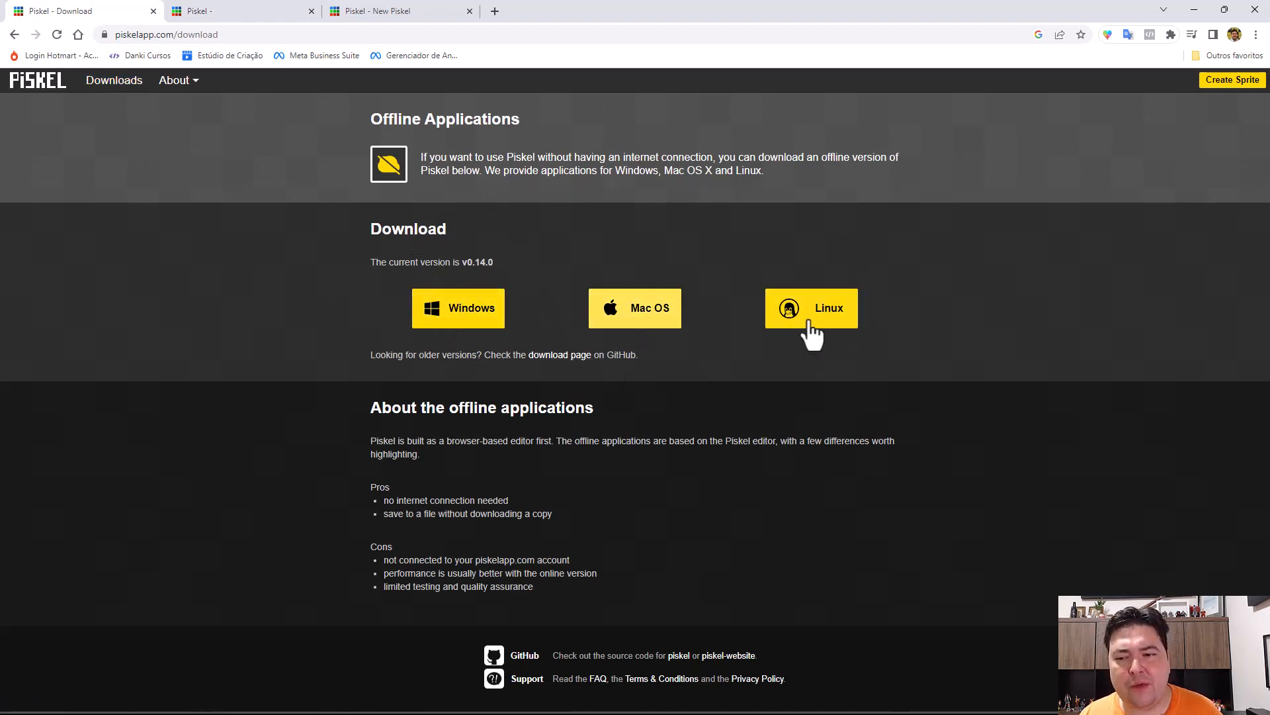
pyautogui.click(486, 319)
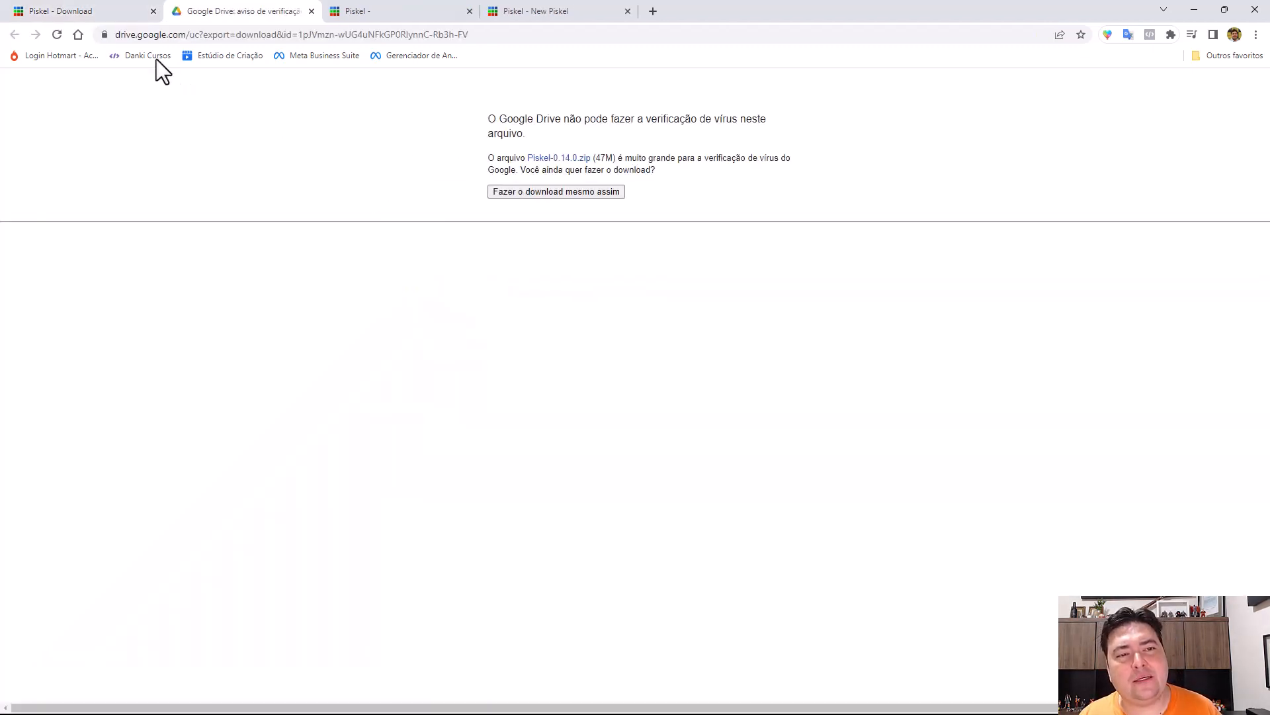
pyautogui.click(518, 191)
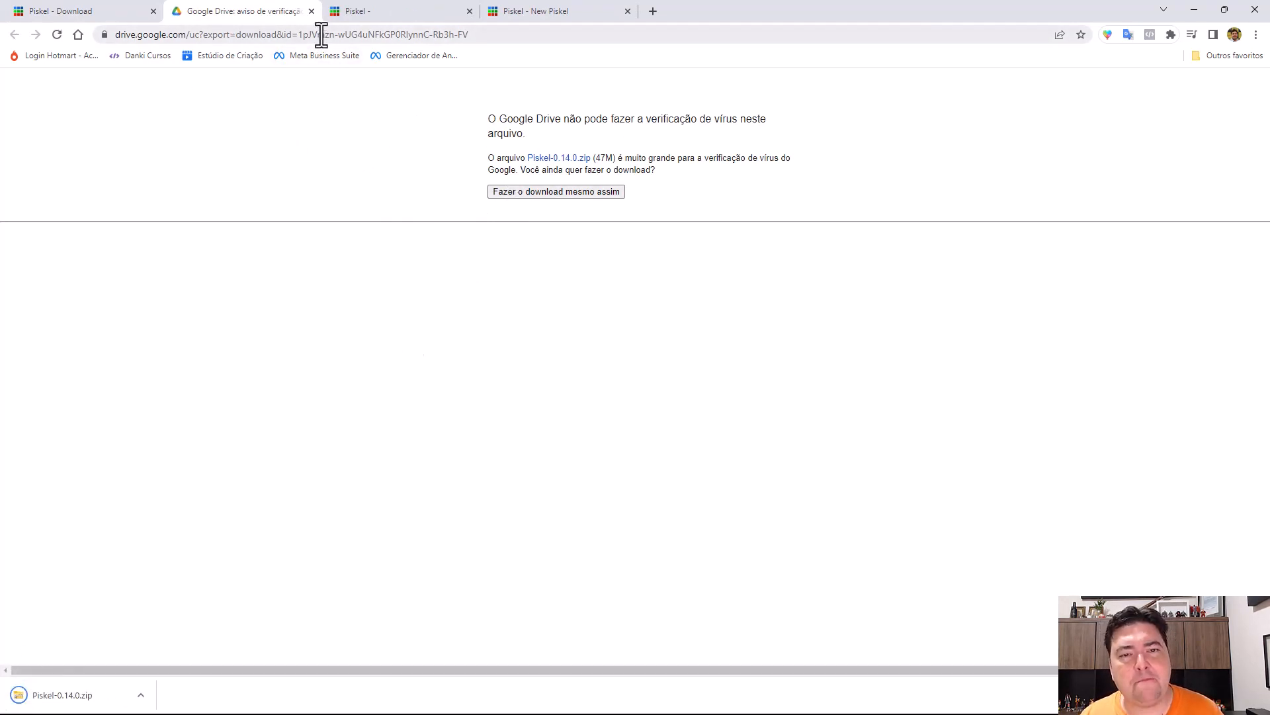
# Close the Google Drive download page and return to the Piskel home page.
pyautogui.click(101, 11)
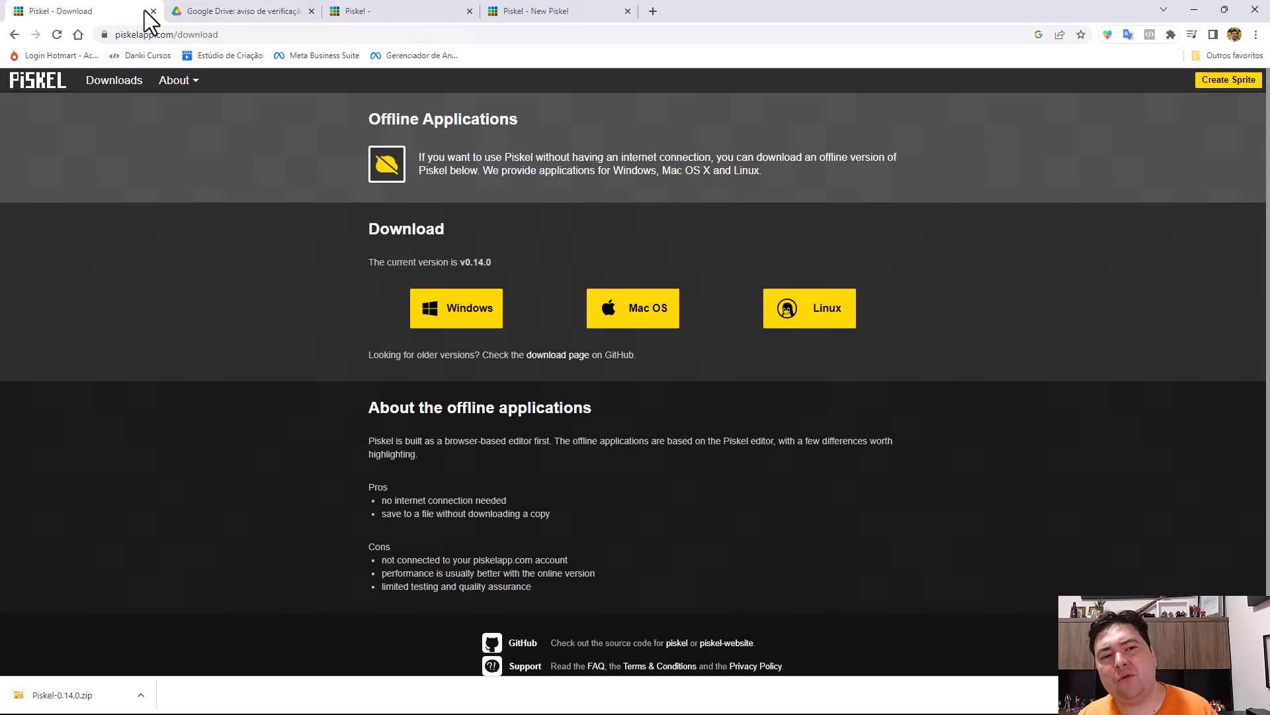
pyautogui.click(247, 13)
pyautogui.click(311, 11)
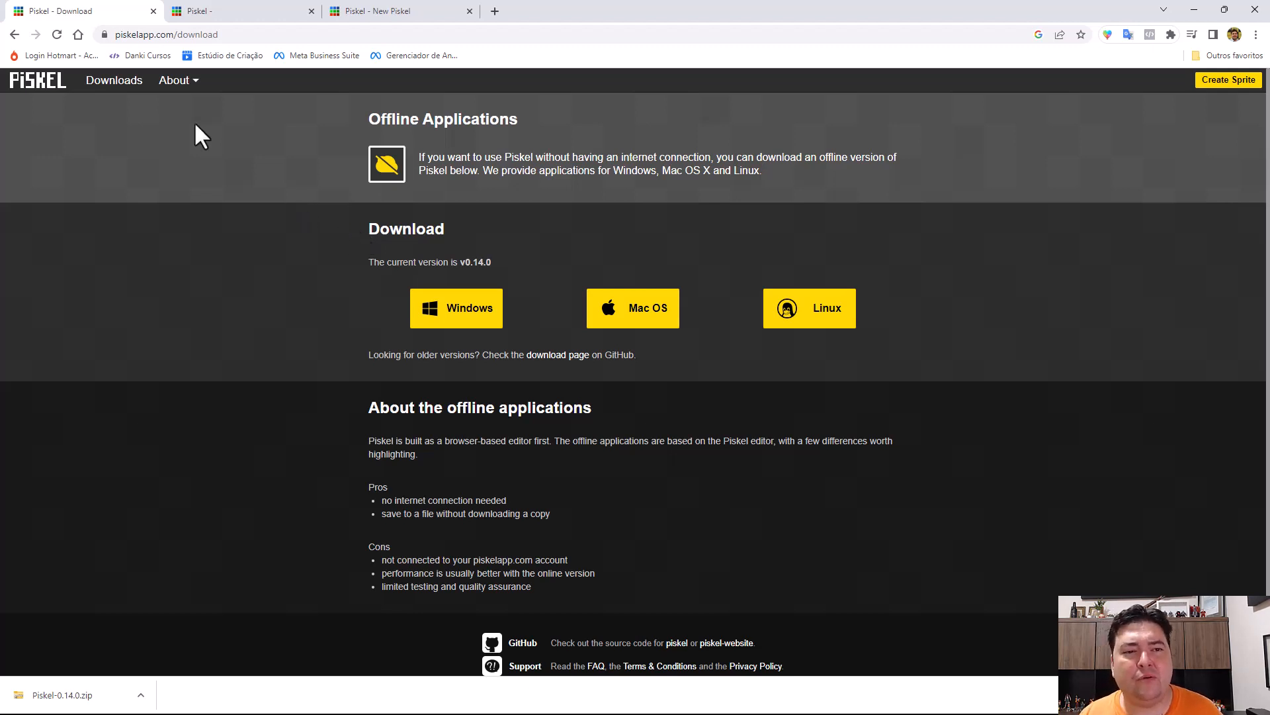
pyautogui.click(39, 80)
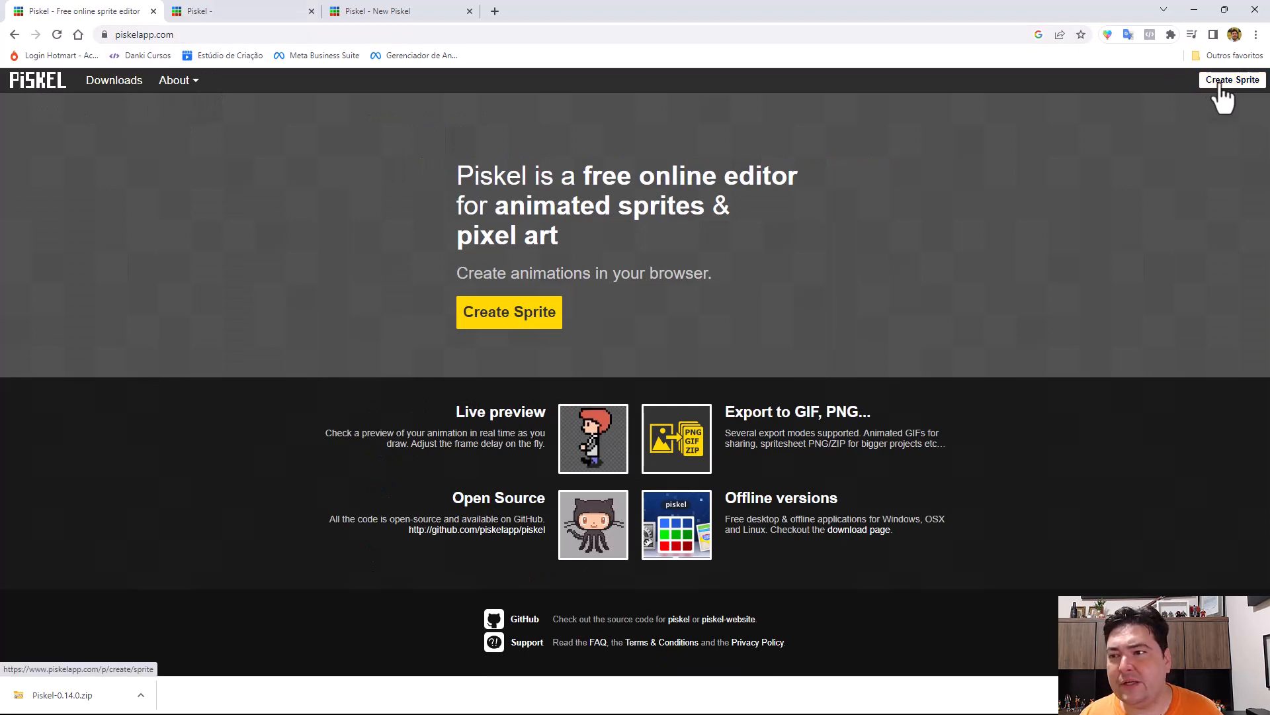
# Switch to the already open bee sprite in the editor and dismiss the browser's downloads bar.
pyautogui.click(212, 9)
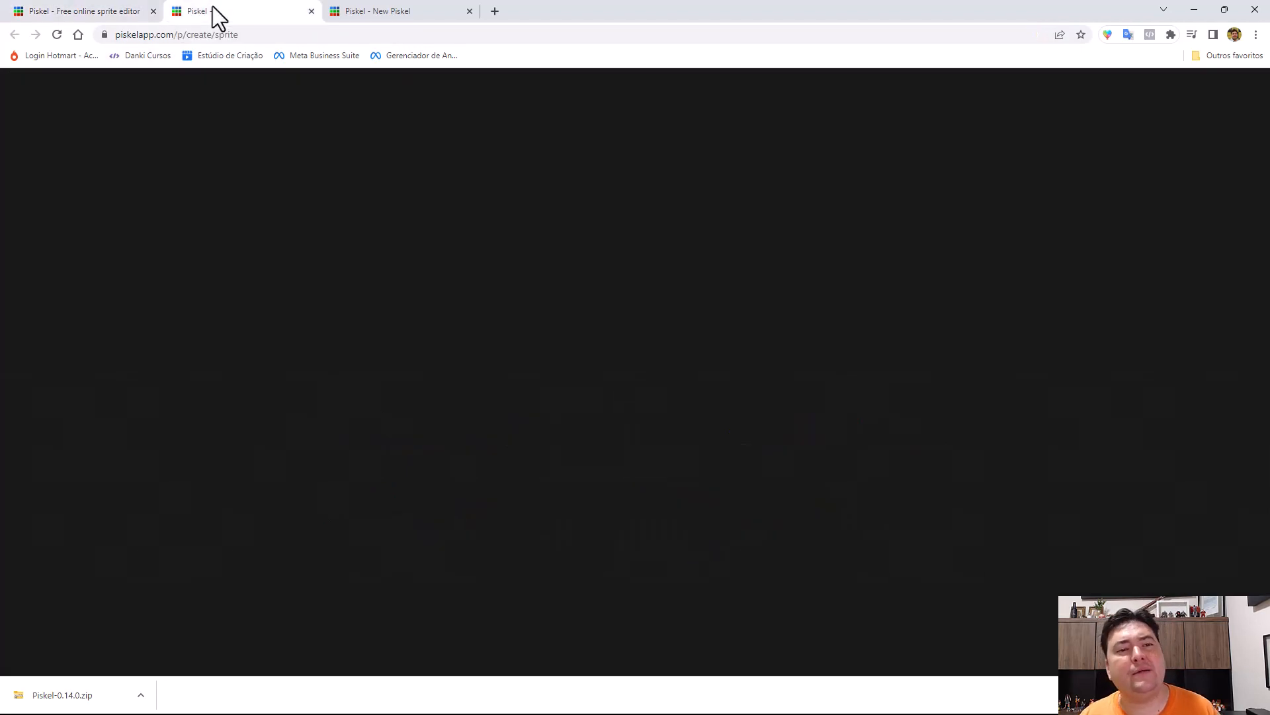
pyautogui.click(405, 9)
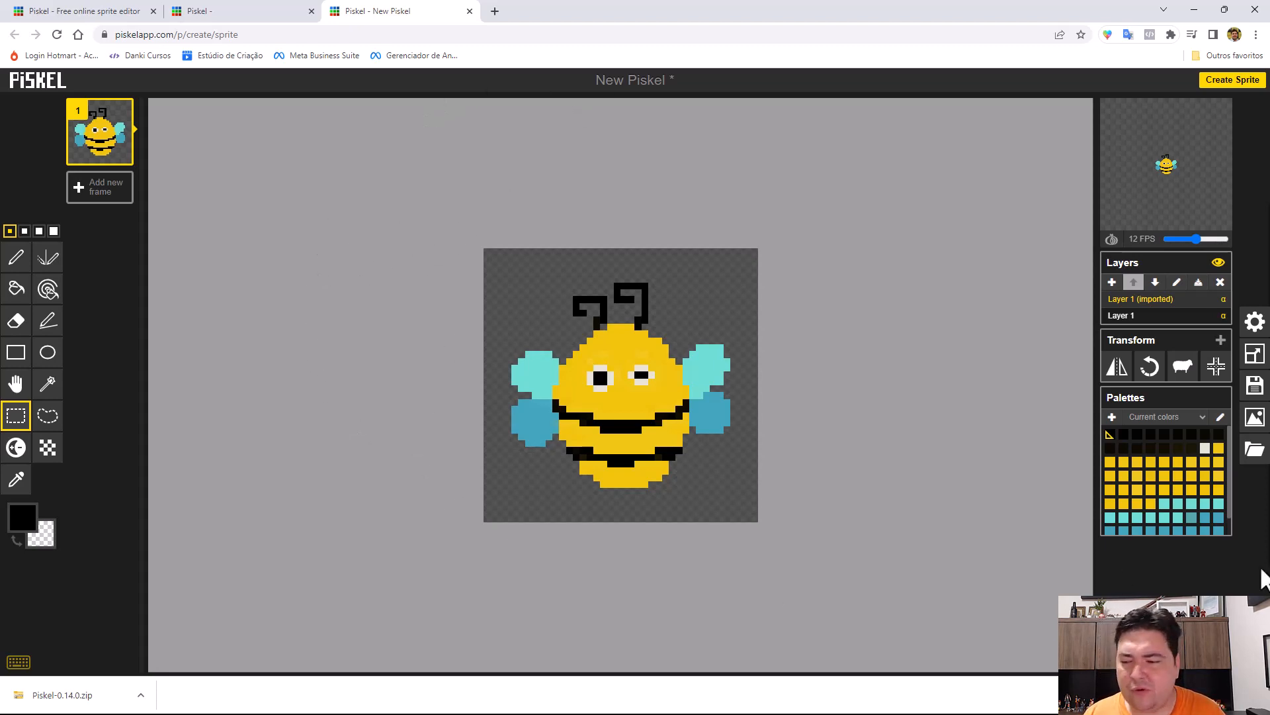
pyautogui.click(1256, 695)
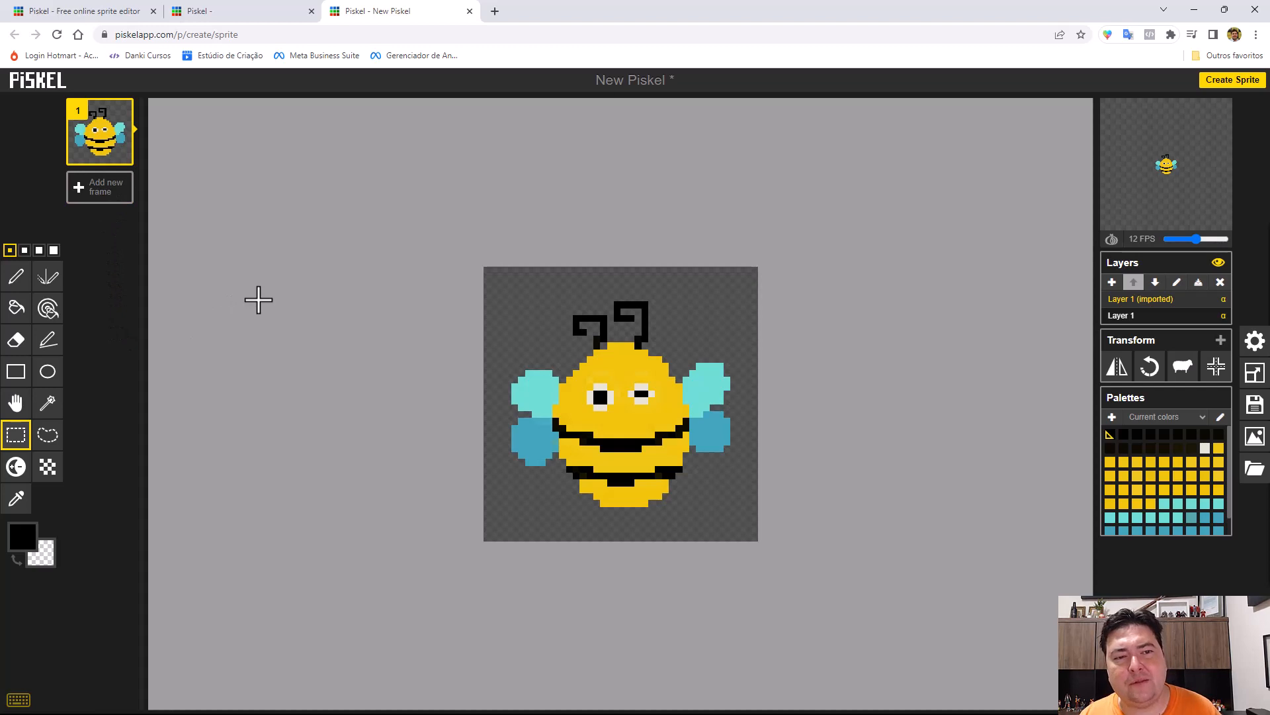
# Add three blank frames after the bee frame.
pyautogui.moveTo(126, 159)
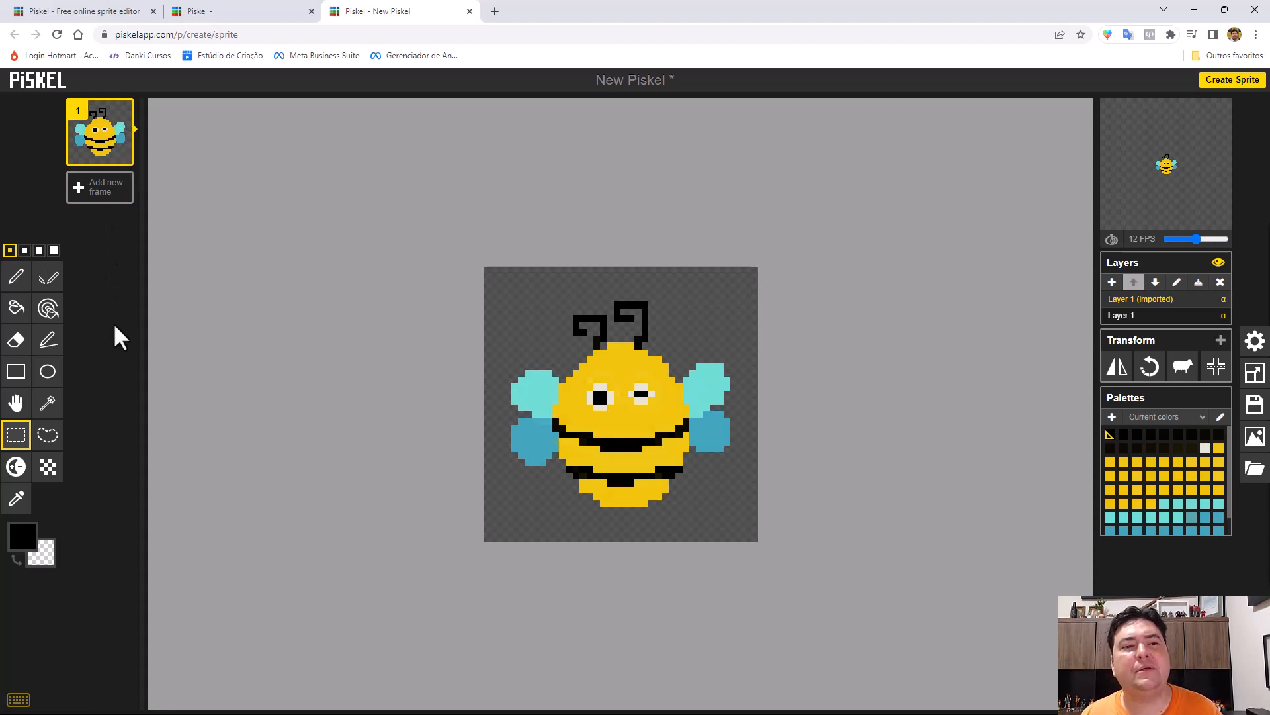
pyautogui.moveTo(100, 124)
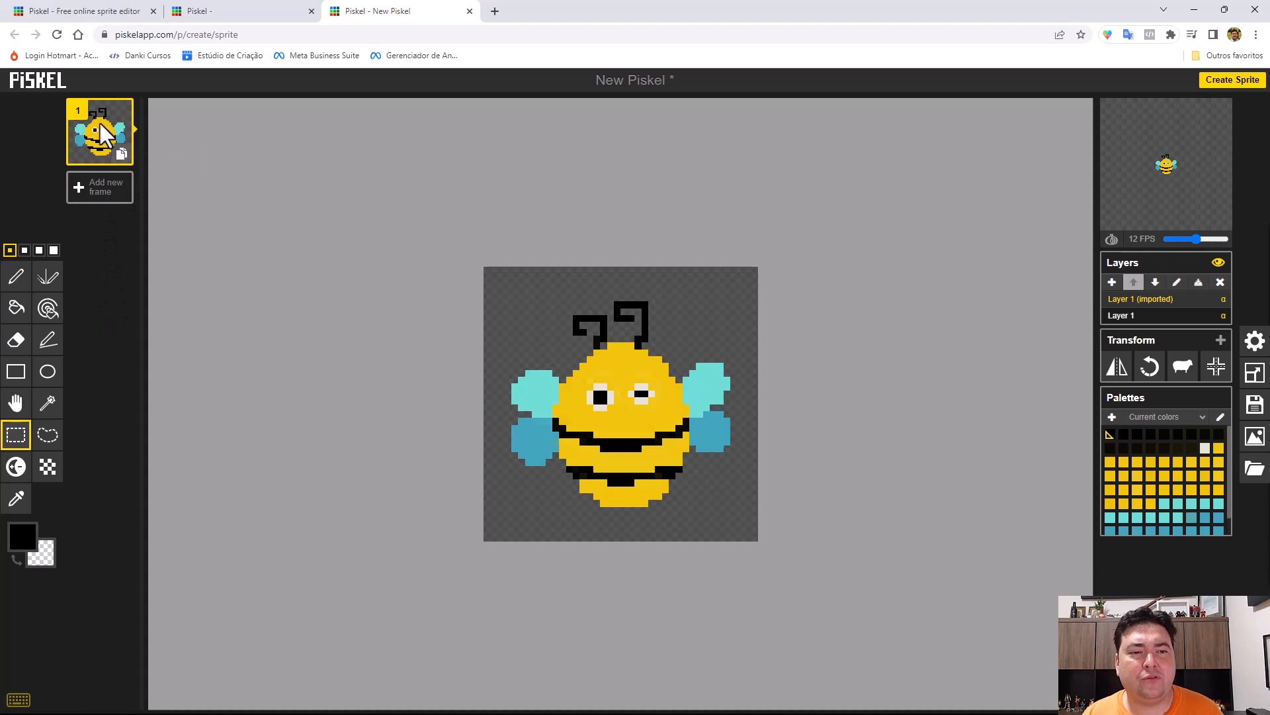
pyautogui.click(101, 190)
pyautogui.click(101, 261)
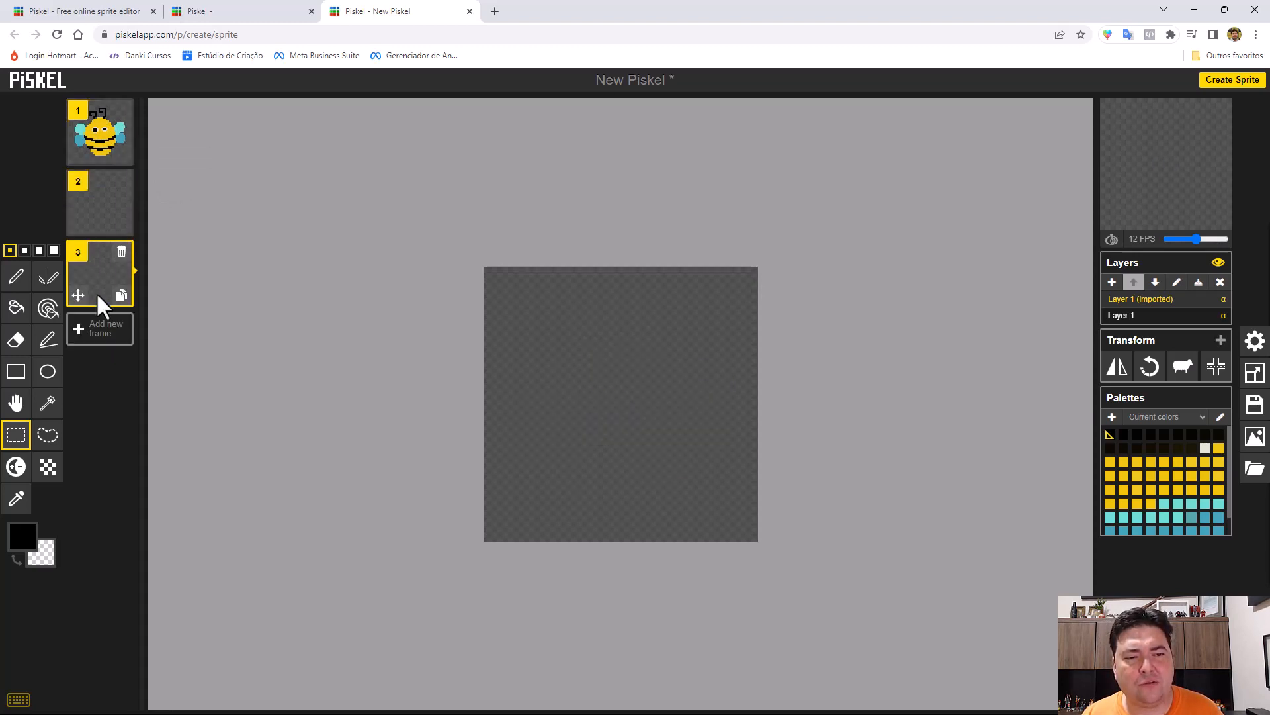
pyautogui.click(98, 331)
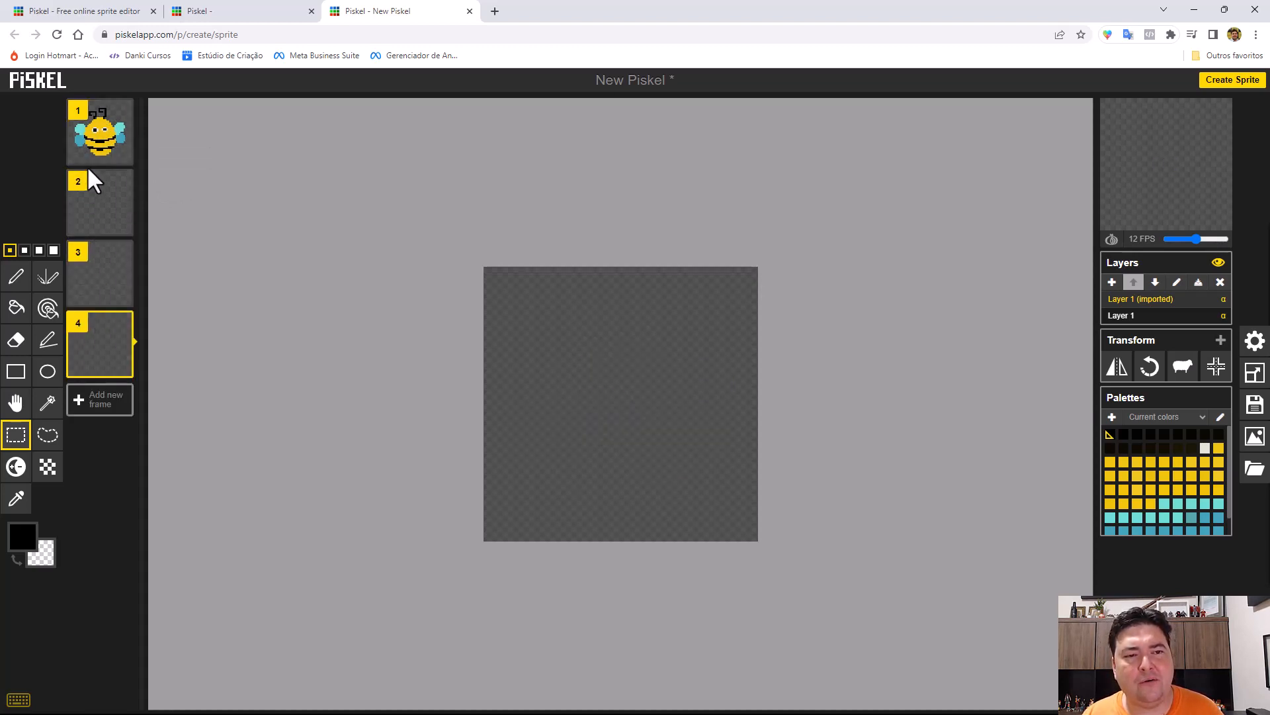
# Delete the three blank frames, keeping only the bee frame.
pyautogui.moveTo(1145, 137)
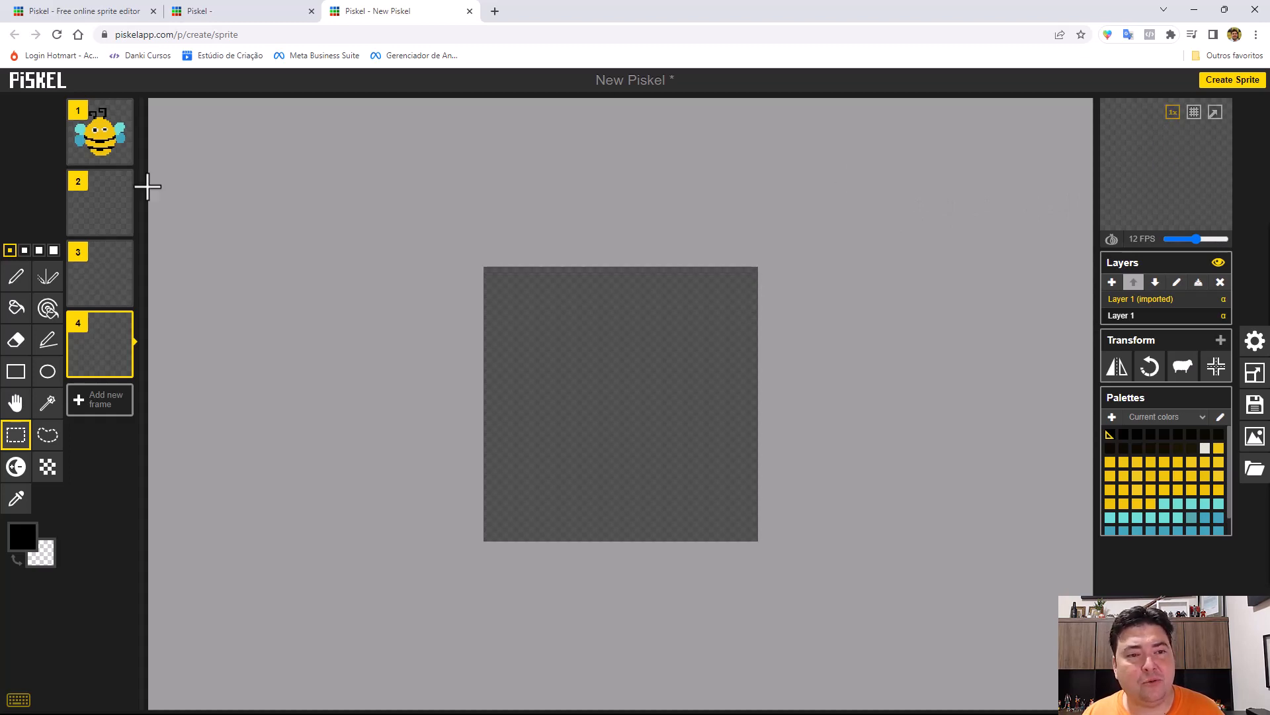
pyautogui.moveTo(122, 154)
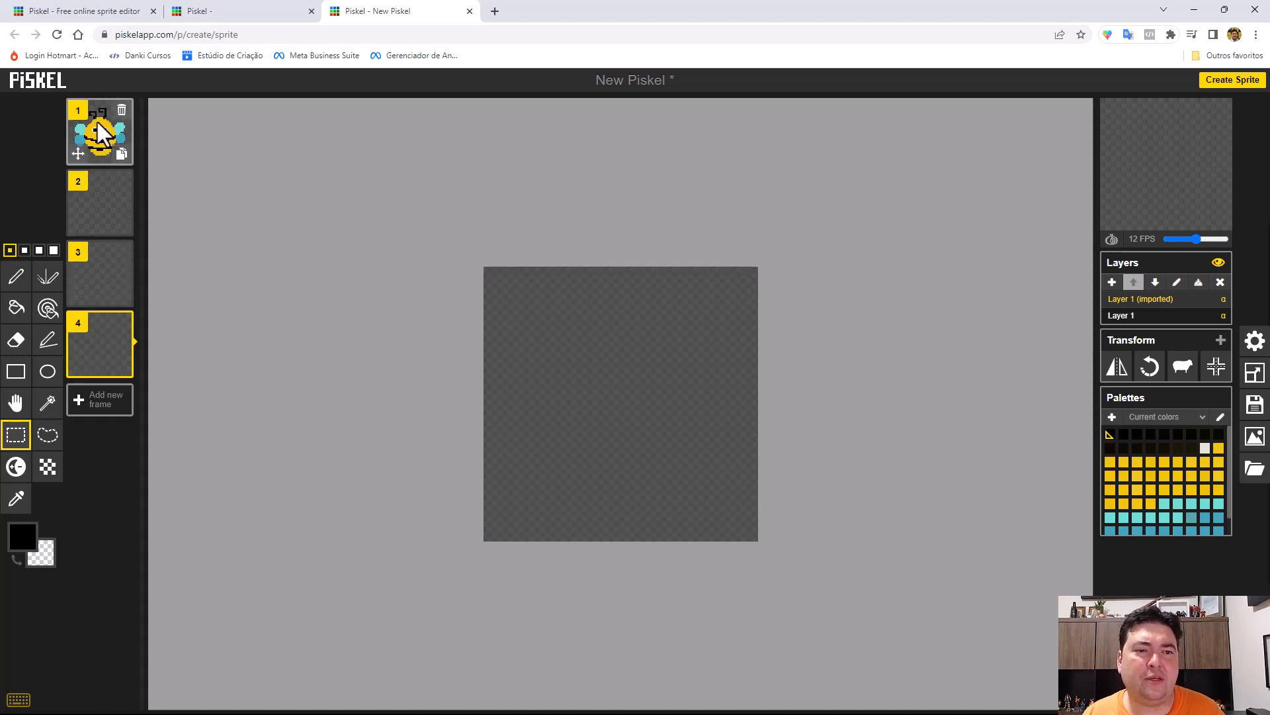
pyautogui.click(122, 183)
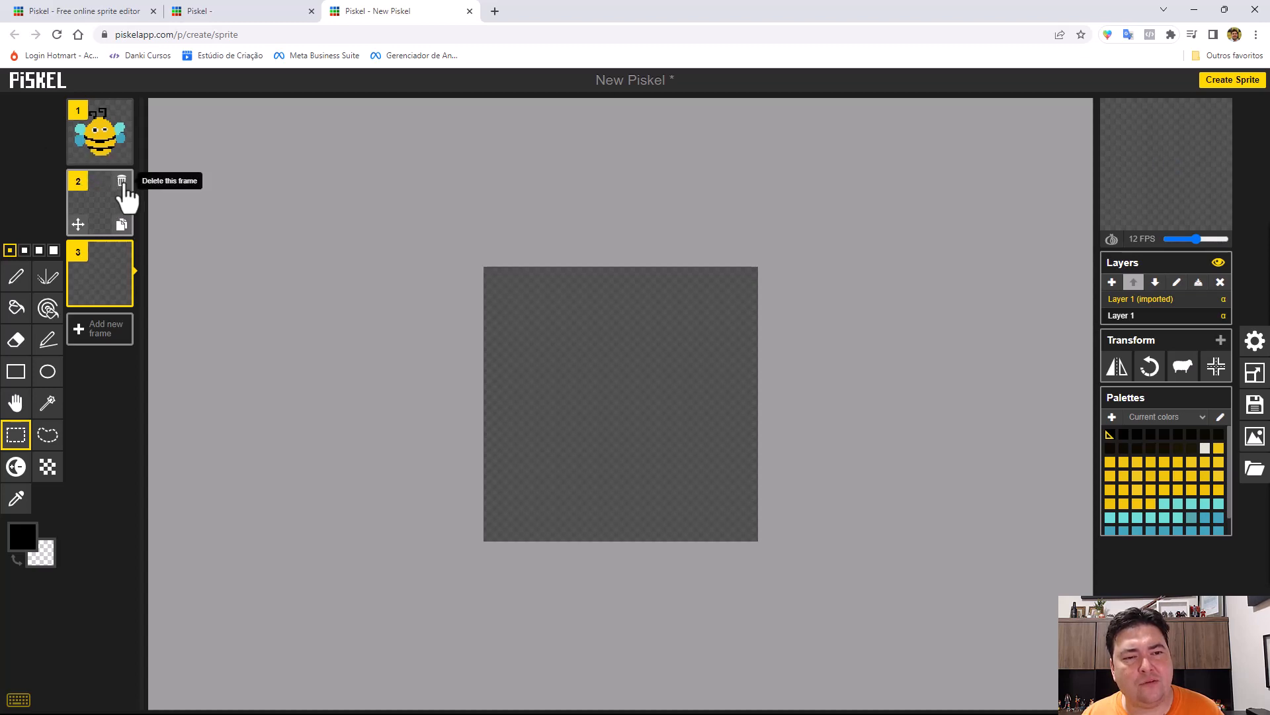
pyautogui.click(122, 181)
pyautogui.click(122, 182)
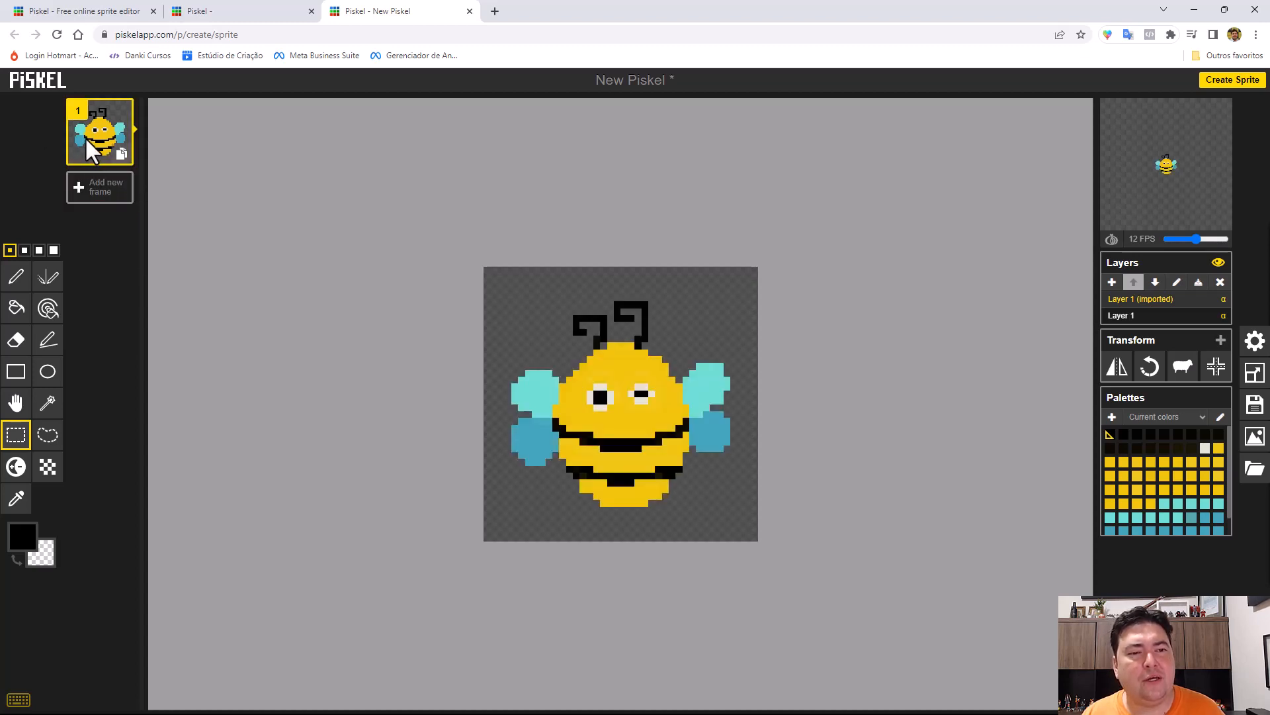
# Duplicate the bee frame and delete the duplicate.
pyautogui.click(122, 156)
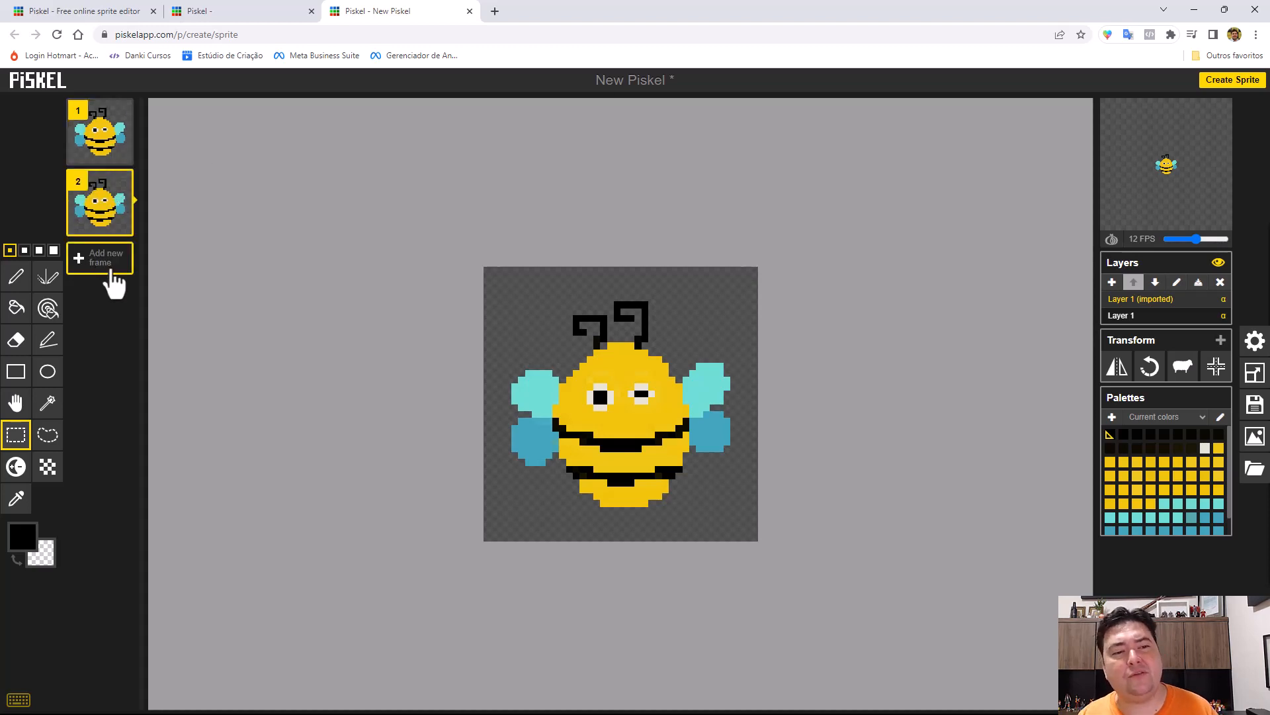
pyautogui.moveTo(1195, 165)
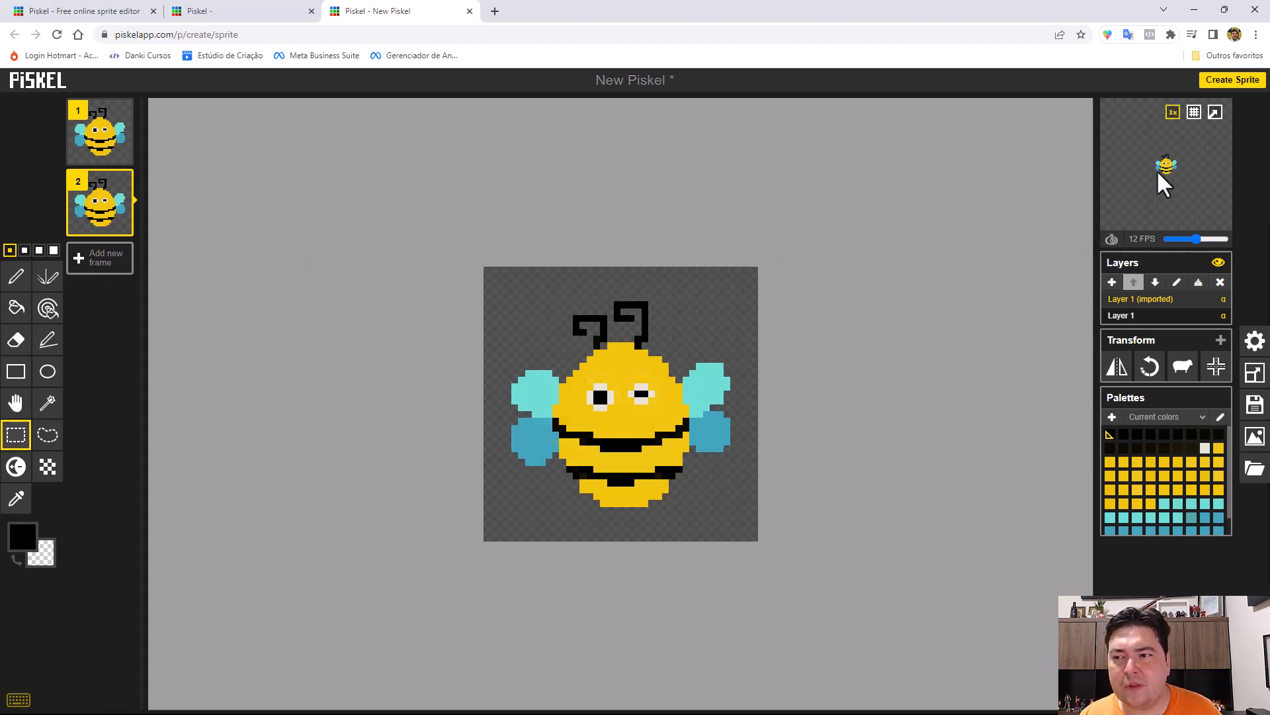
pyautogui.moveTo(125, 193)
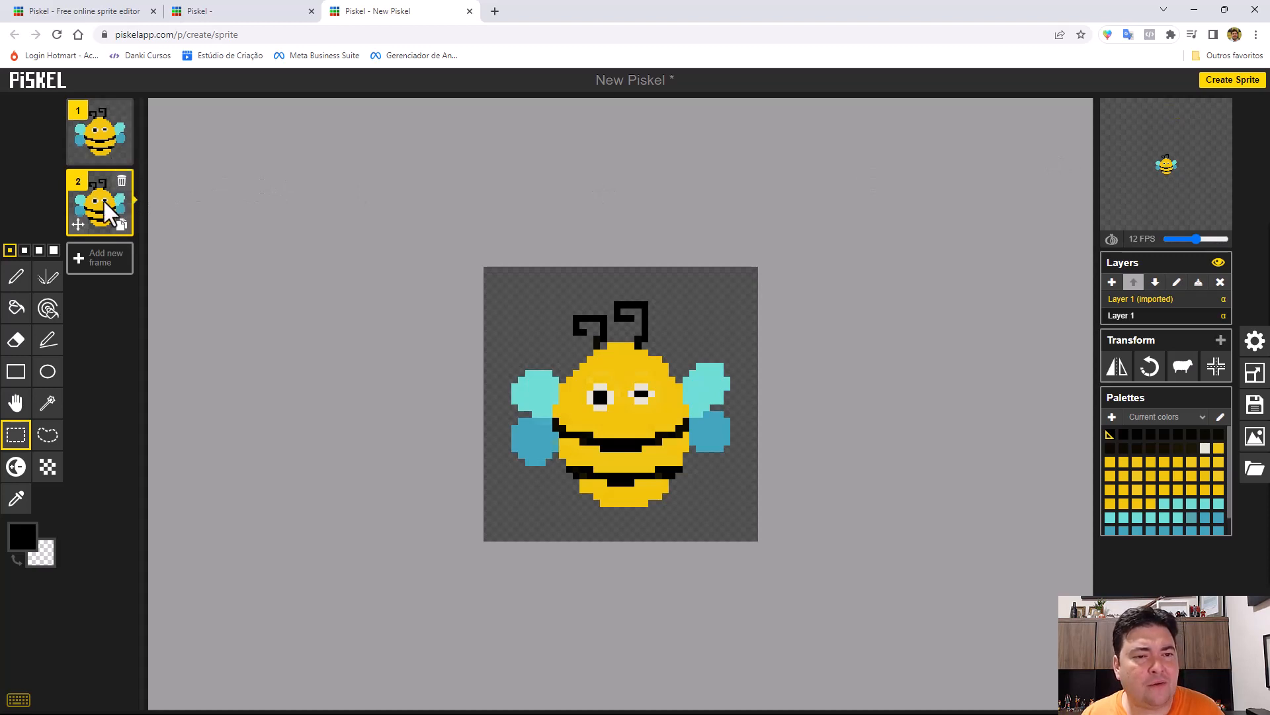
pyautogui.moveTo(91, 209)
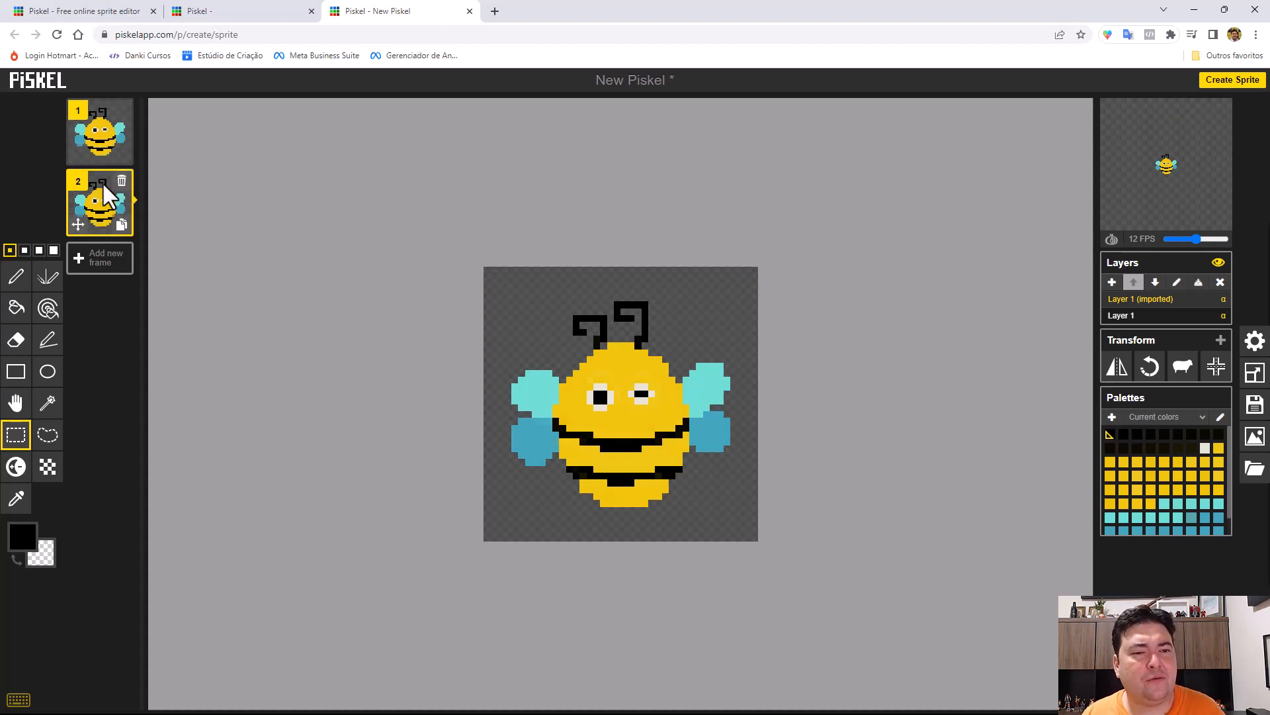
pyautogui.click(121, 181)
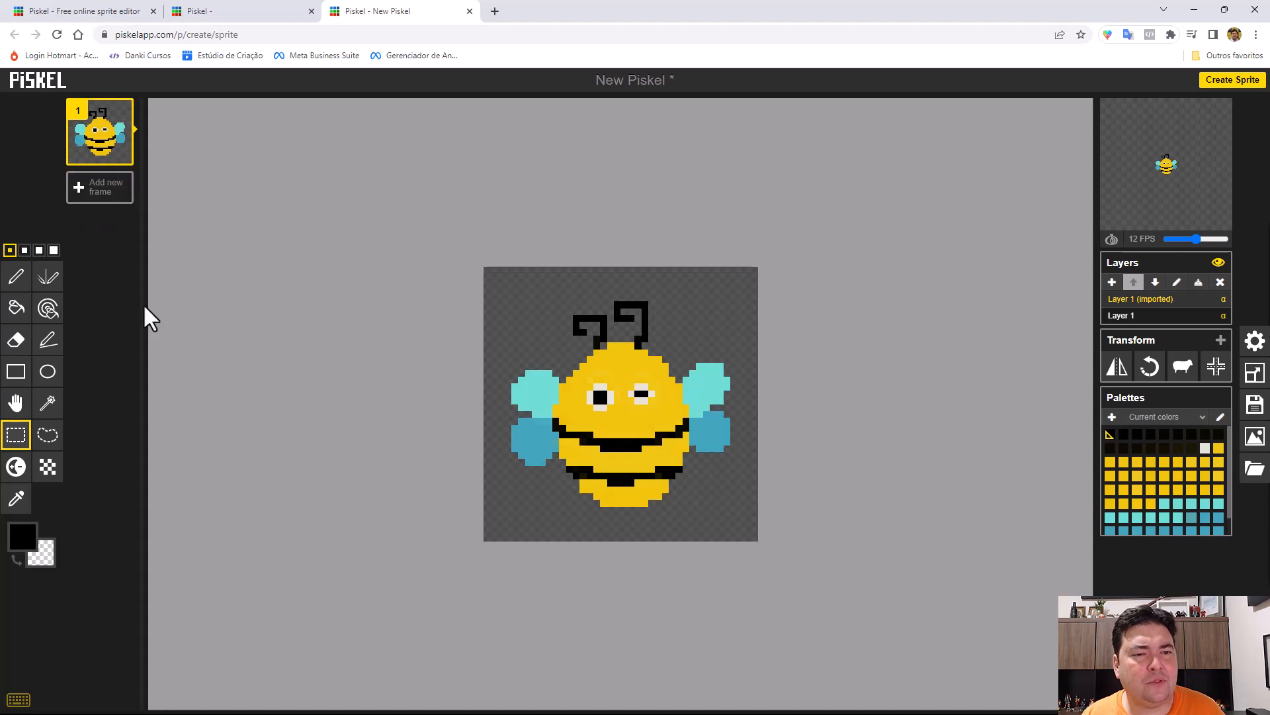
# Paint two separate single black pixels with the Pen tool in the empty area above the bee's left wing.
pyautogui.moveTo(98, 140)
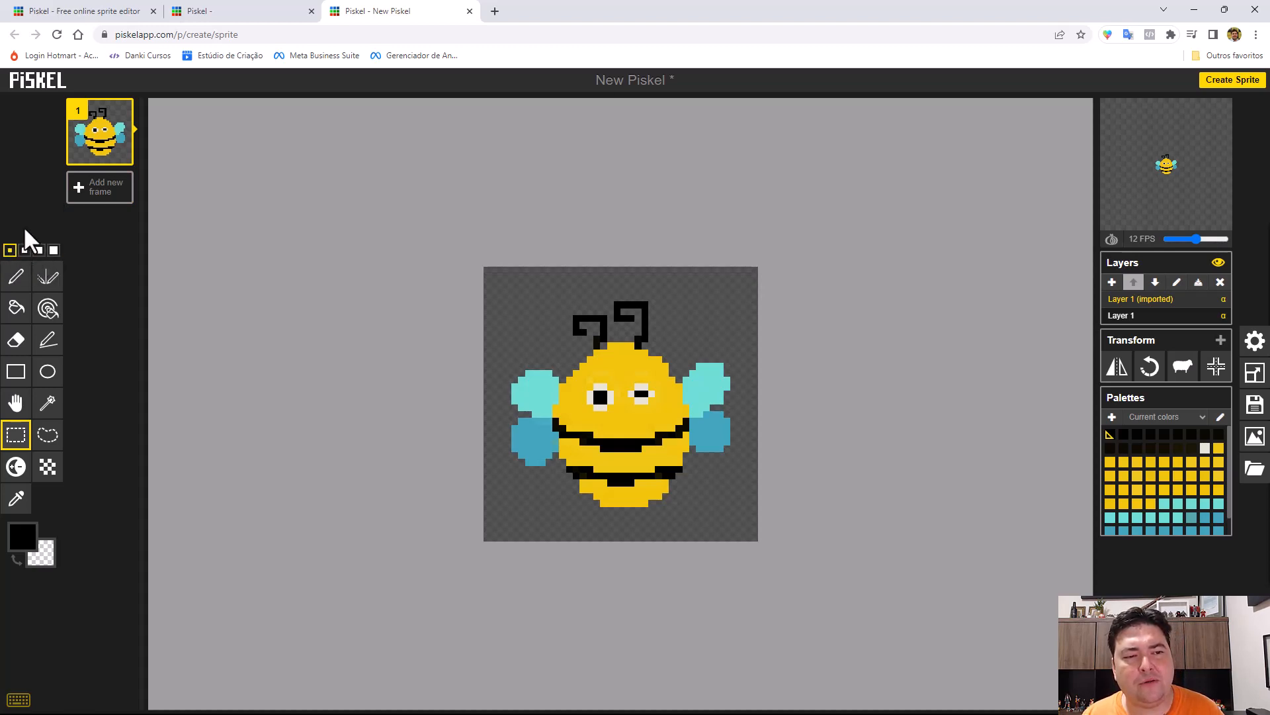
pyautogui.click(15, 278)
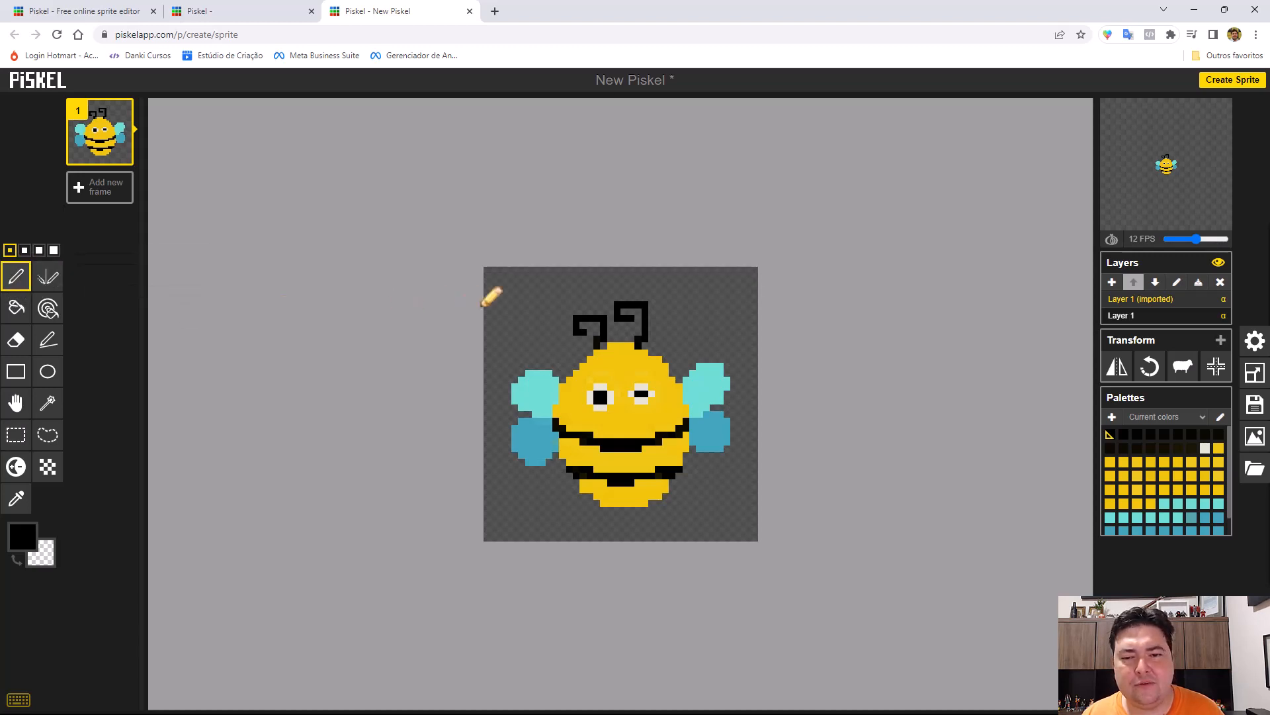
pyautogui.scroll(2, 509, 352)
pyautogui.scroll(2, 509, 352)
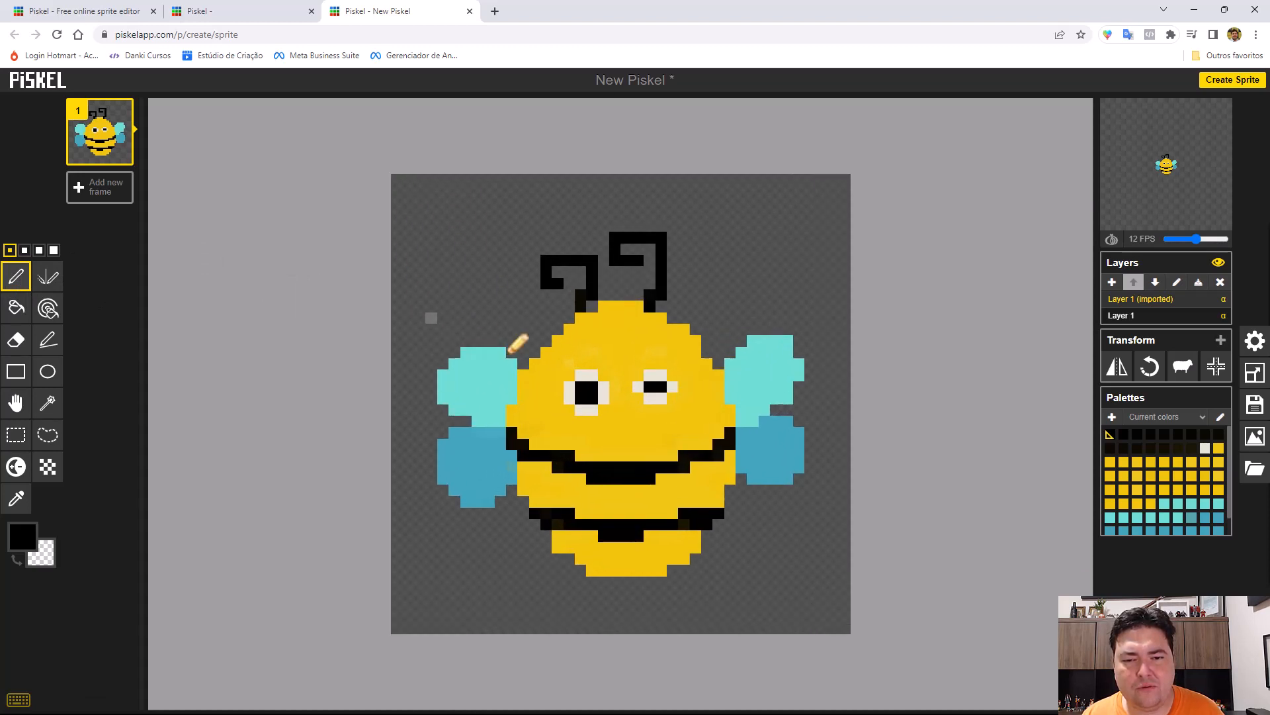
pyautogui.scroll(-2, 463, 242)
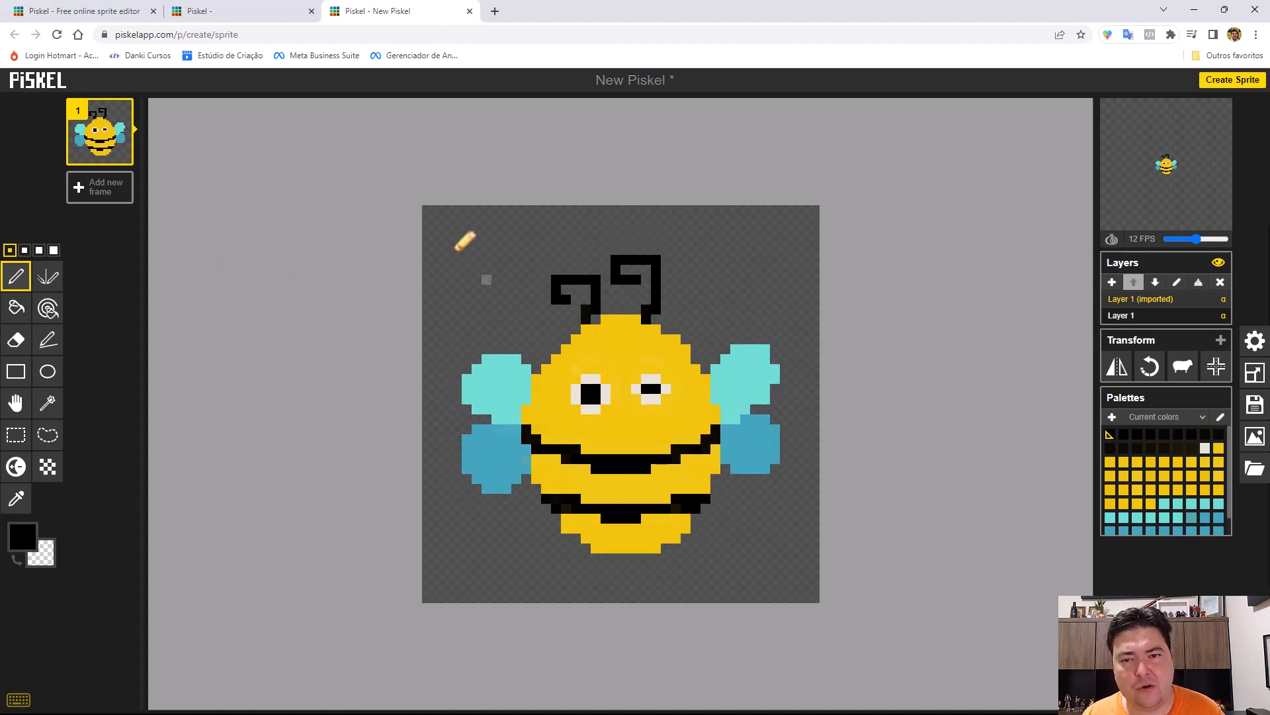
pyautogui.scroll(3, 463, 242)
pyautogui.scroll(-2, 463, 242)
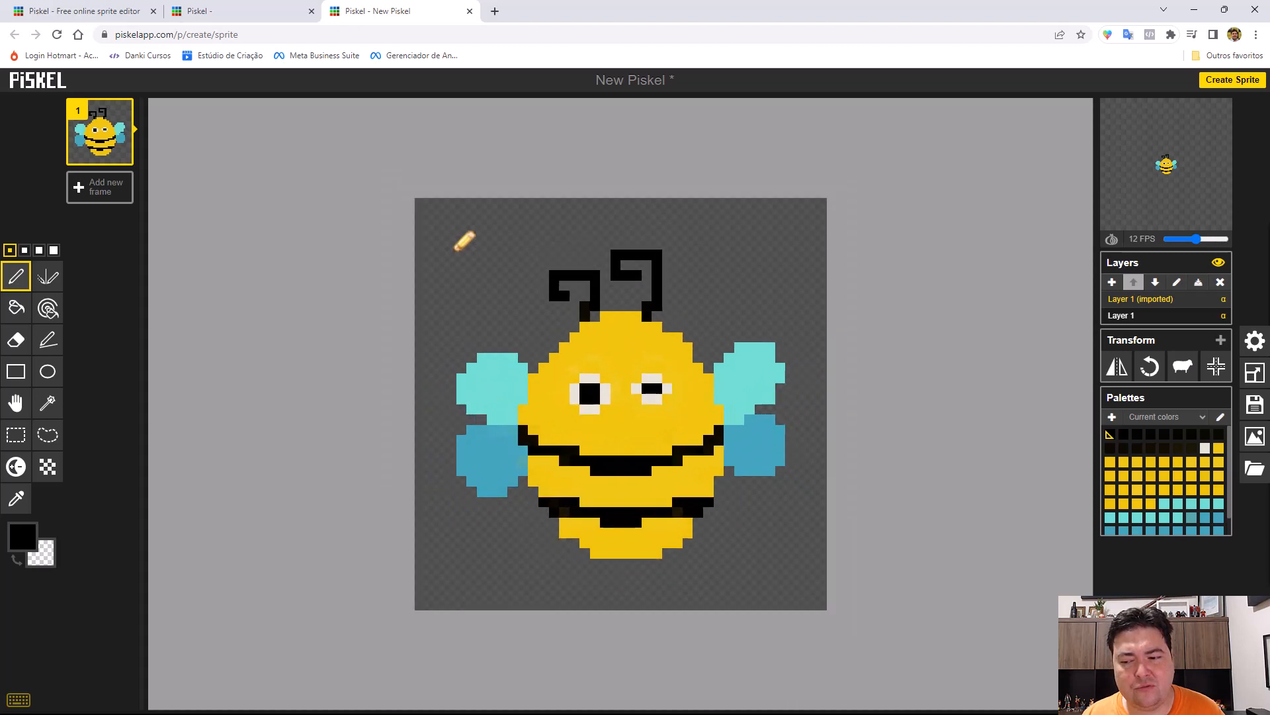
pyautogui.scroll(2, 463, 242)
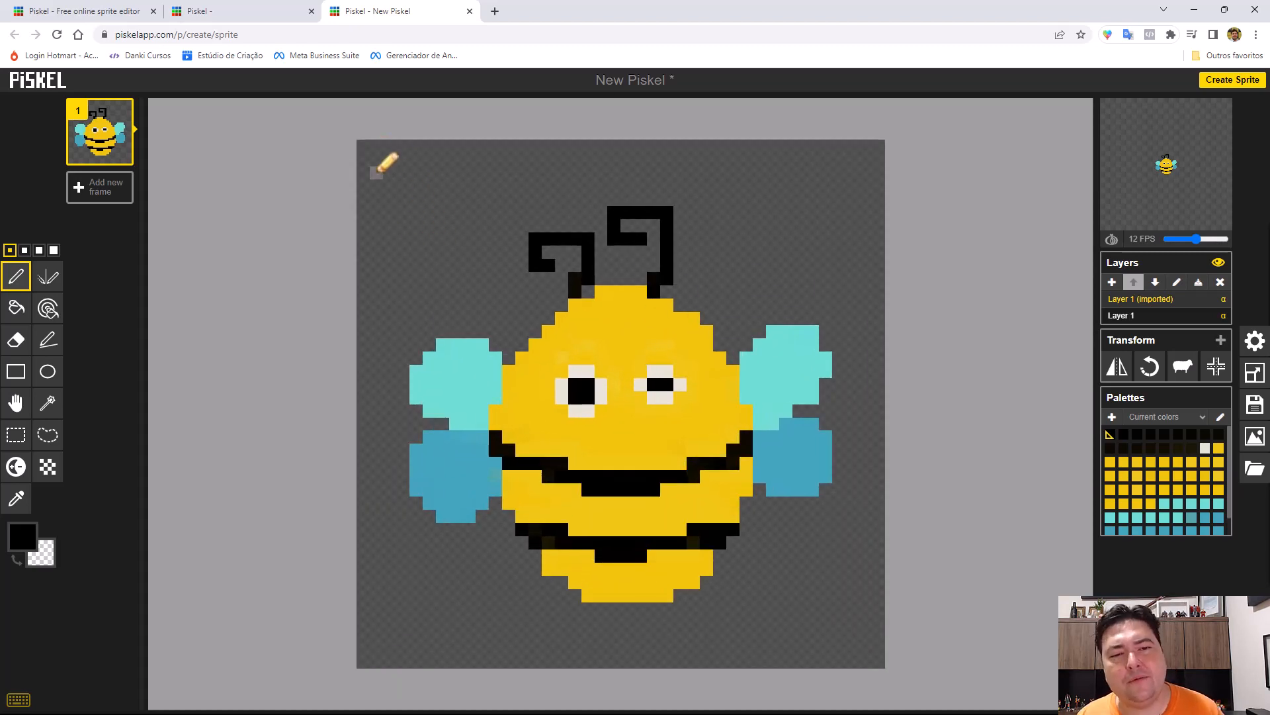
pyautogui.click(415, 226)
pyautogui.click(442, 226)
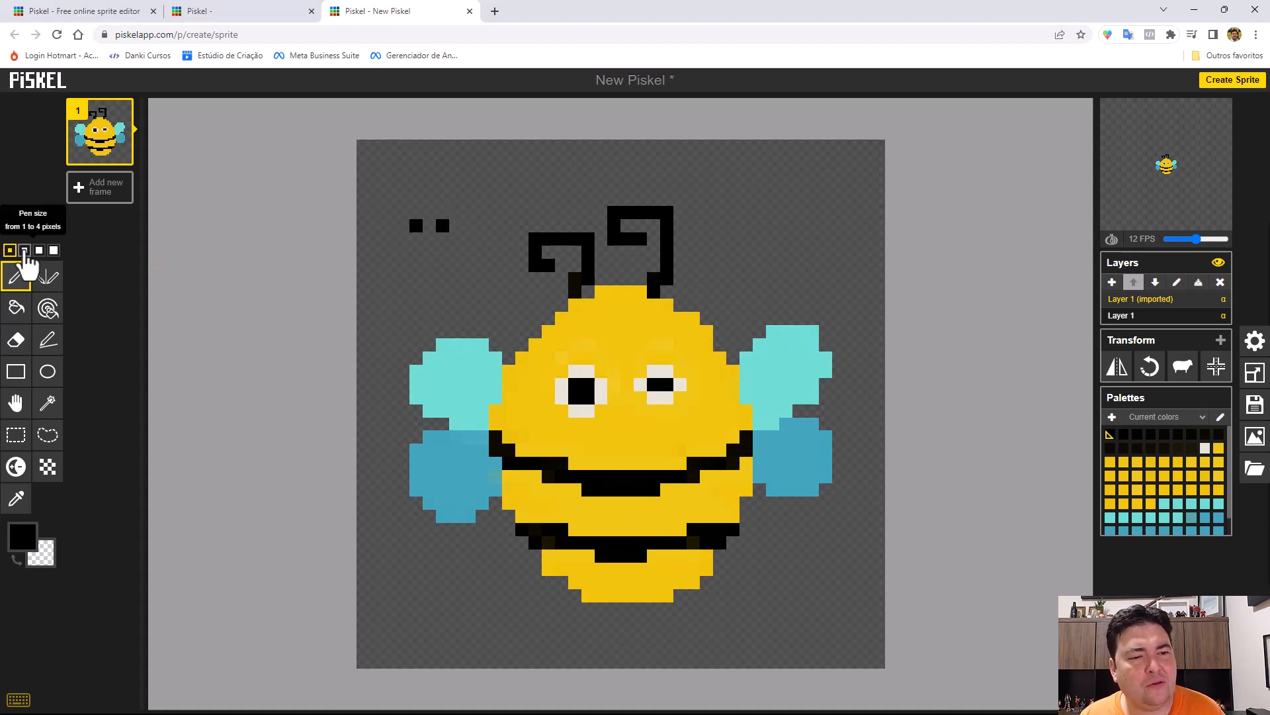
# Paint solid black test blocks in the empty area above the bee's left wing using pen sizes 2, 3 and 4 pixels.
pyautogui.click(24, 251)
pyautogui.click(449, 192)
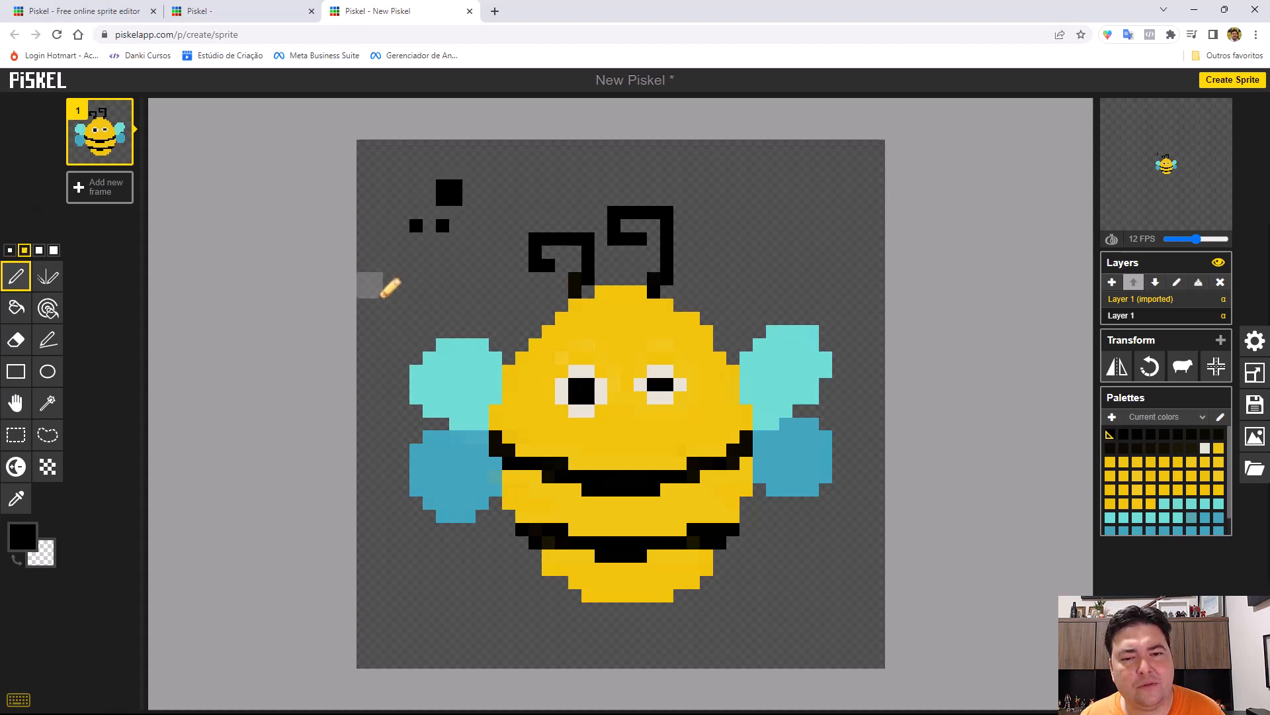
pyautogui.click(39, 251)
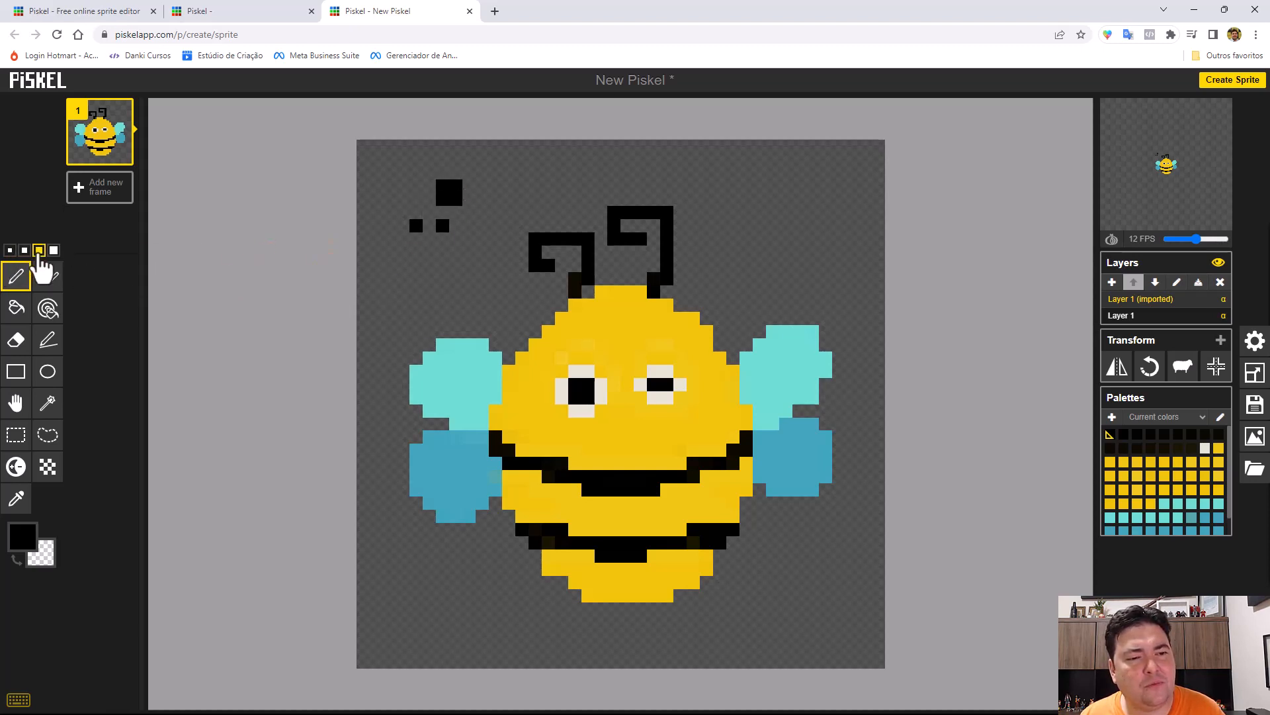
pyautogui.click(482, 186)
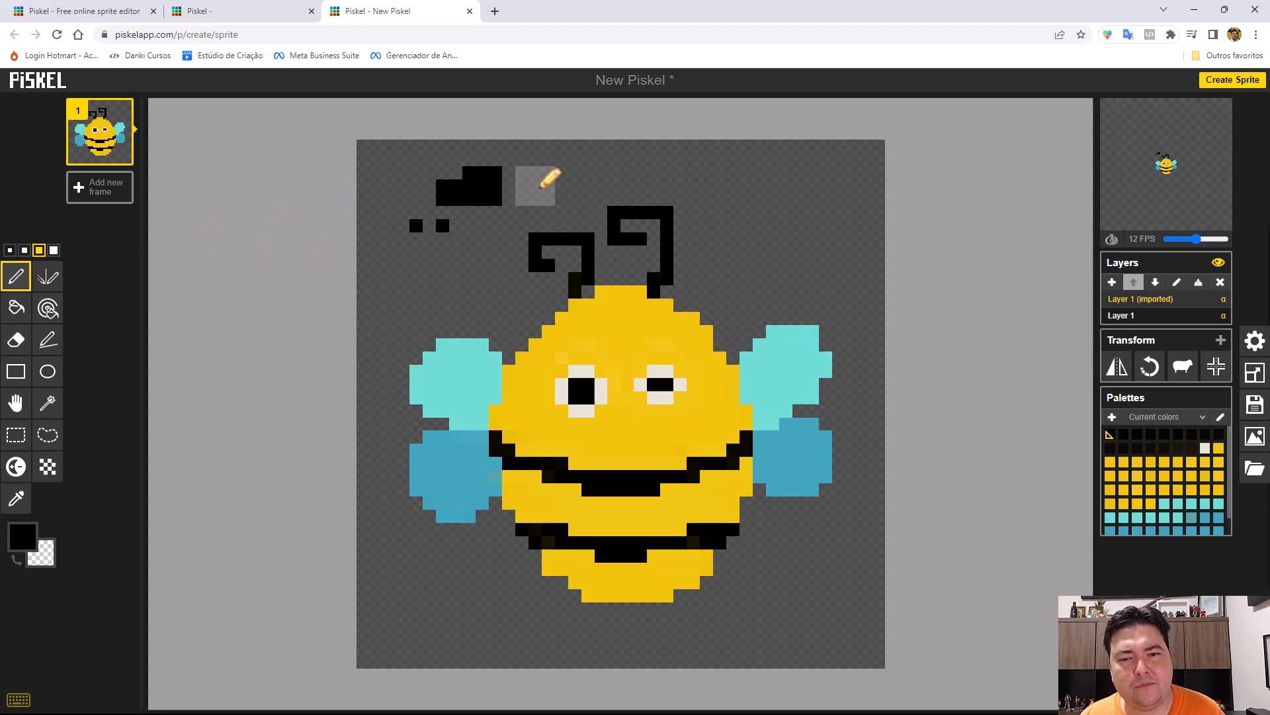
pyautogui.click(54, 250)
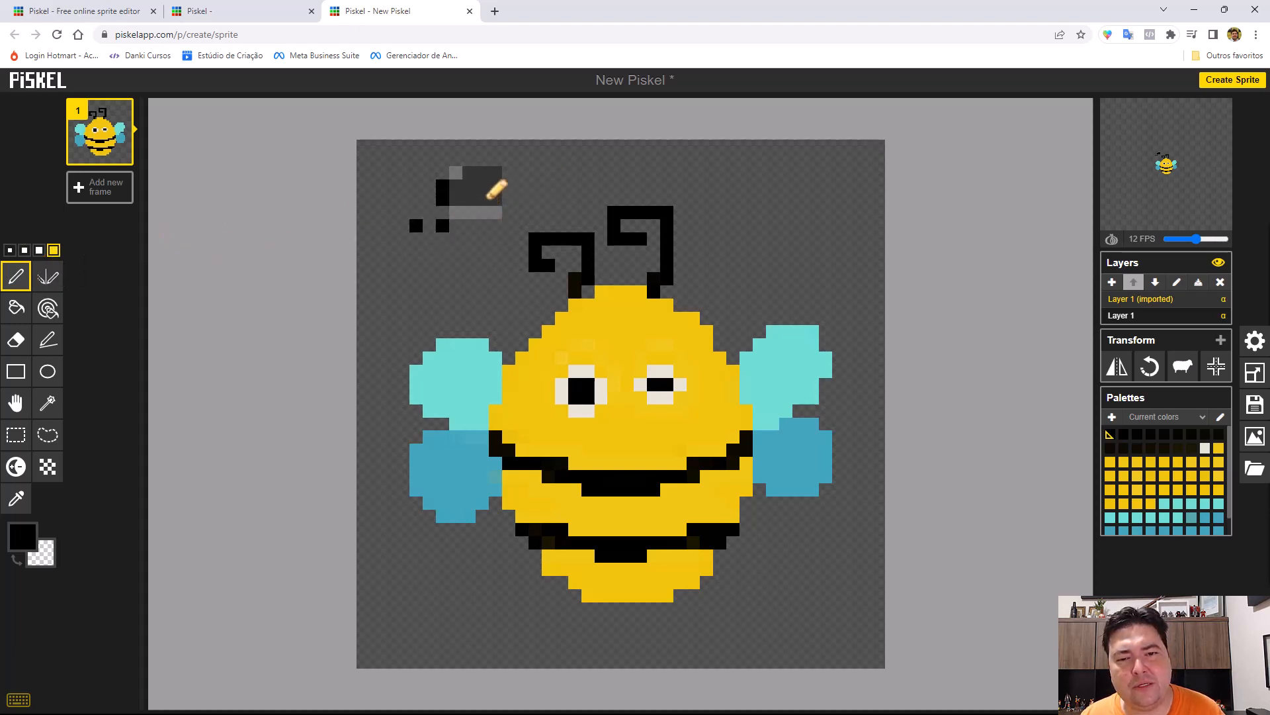
pyautogui.click(485, 201)
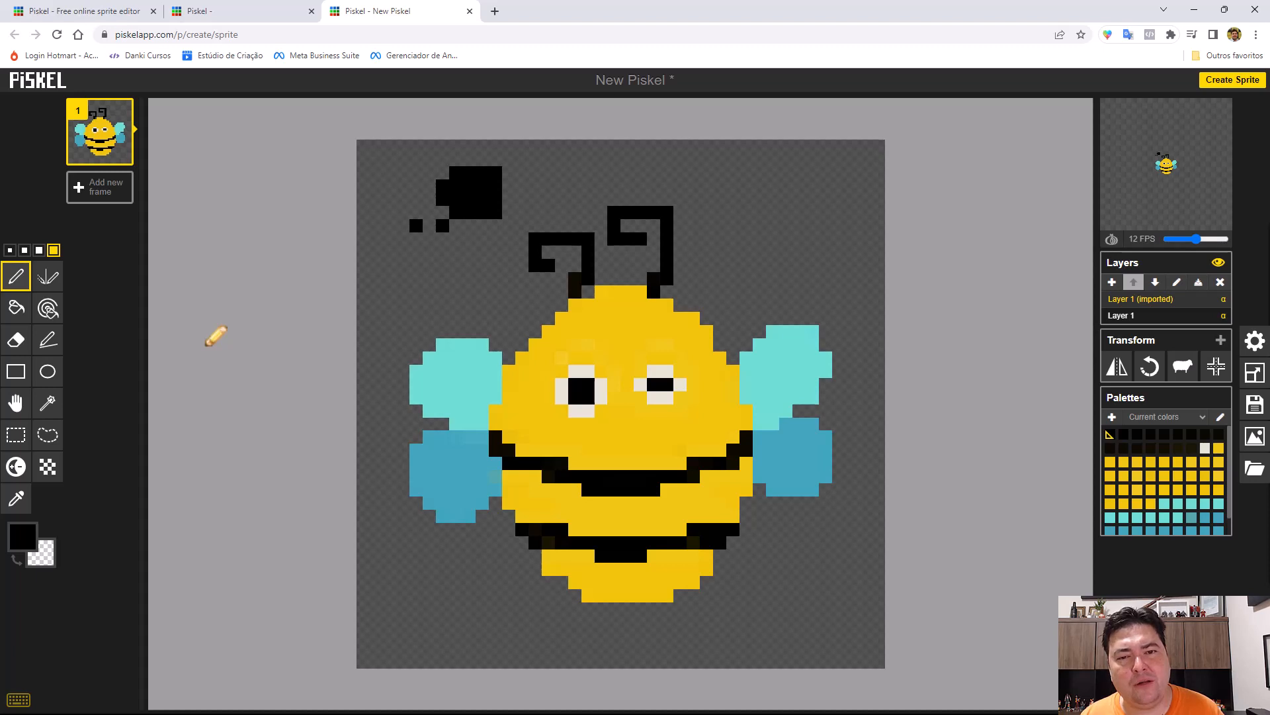
# Undo all the black test marks above the bee's left wing.
pyautogui.hotkey('ctrl', 'z')
pyautogui.hotkey('ctrl', 'z')
pyautogui.hotkey('ctrl', 'z')
pyautogui.hotkey('ctrl', 'z')
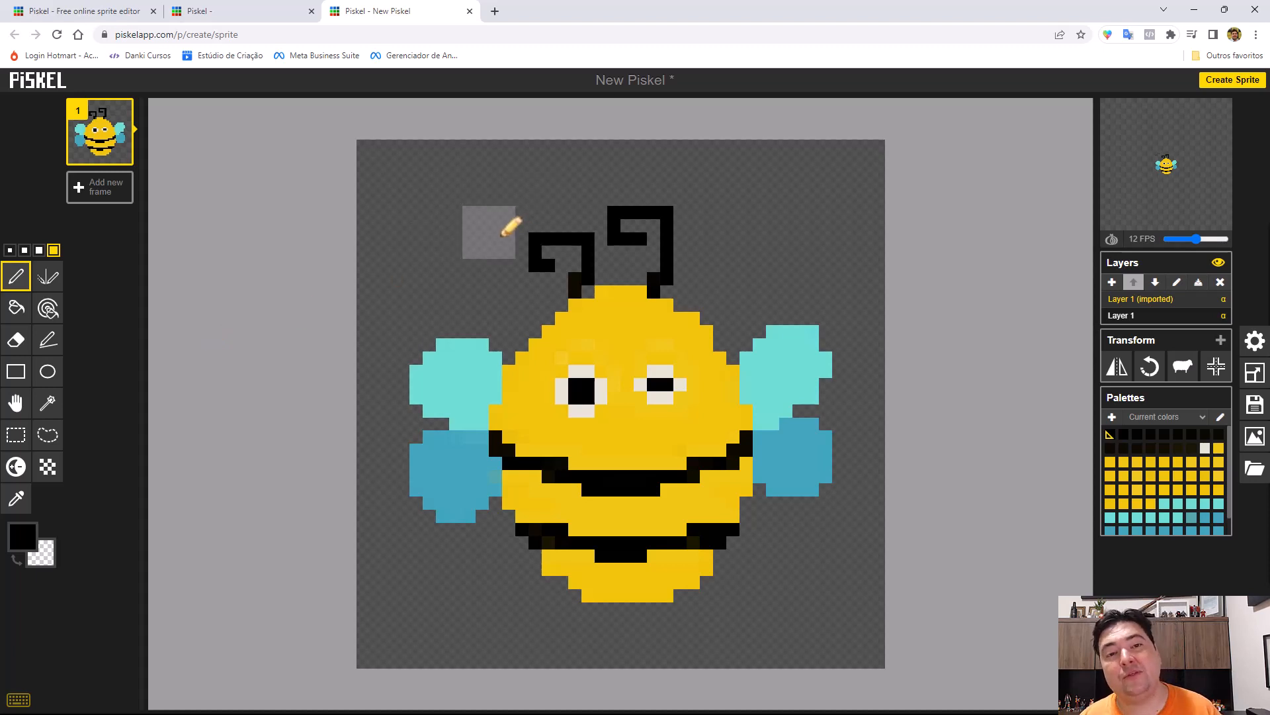
# Paint a few black marks beside the antennae with the pen at 1 pixel and undo them.
pyautogui.click(9, 249)
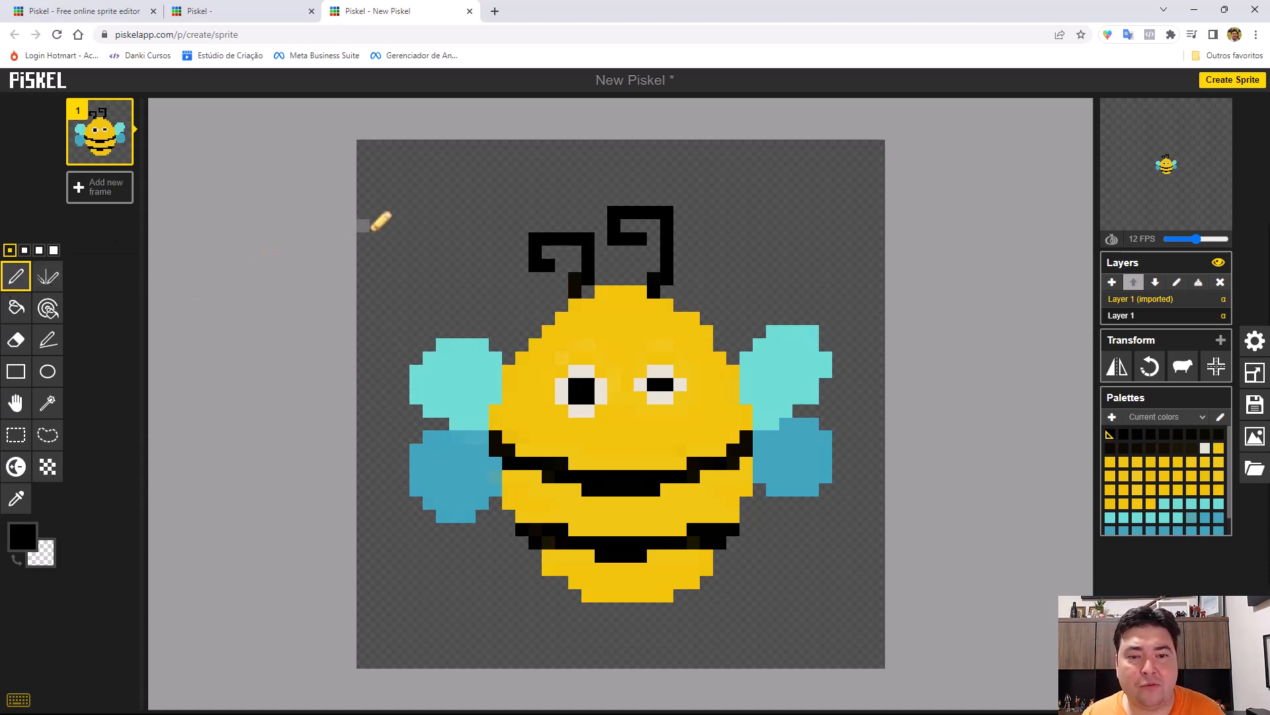
pyautogui.click(389, 198)
pyautogui.click(415, 198)
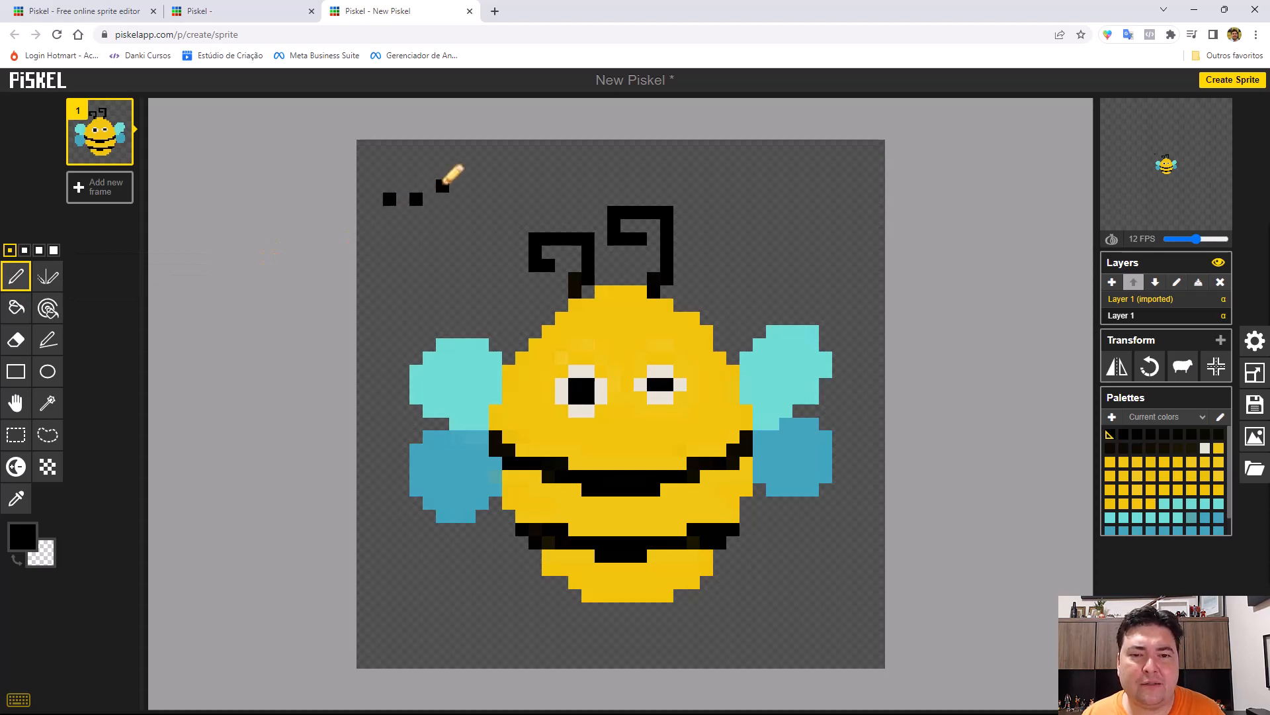
pyautogui.moveTo(442, 186)
pyautogui.mouseDown()
pyautogui.moveTo(468, 180)
pyautogui.moveTo(456, 205)
pyautogui.moveTo(400, 241)
pyautogui.moveTo(465, 268)
pyautogui.moveTo(397, 284)
pyautogui.moveTo(372, 367)
pyautogui.moveTo(386, 324)
pyautogui.moveTo(451, 287)
pyautogui.moveTo(468, 226)
pyautogui.mouseUp()
pyautogui.hotkey('ctrl', 'z')
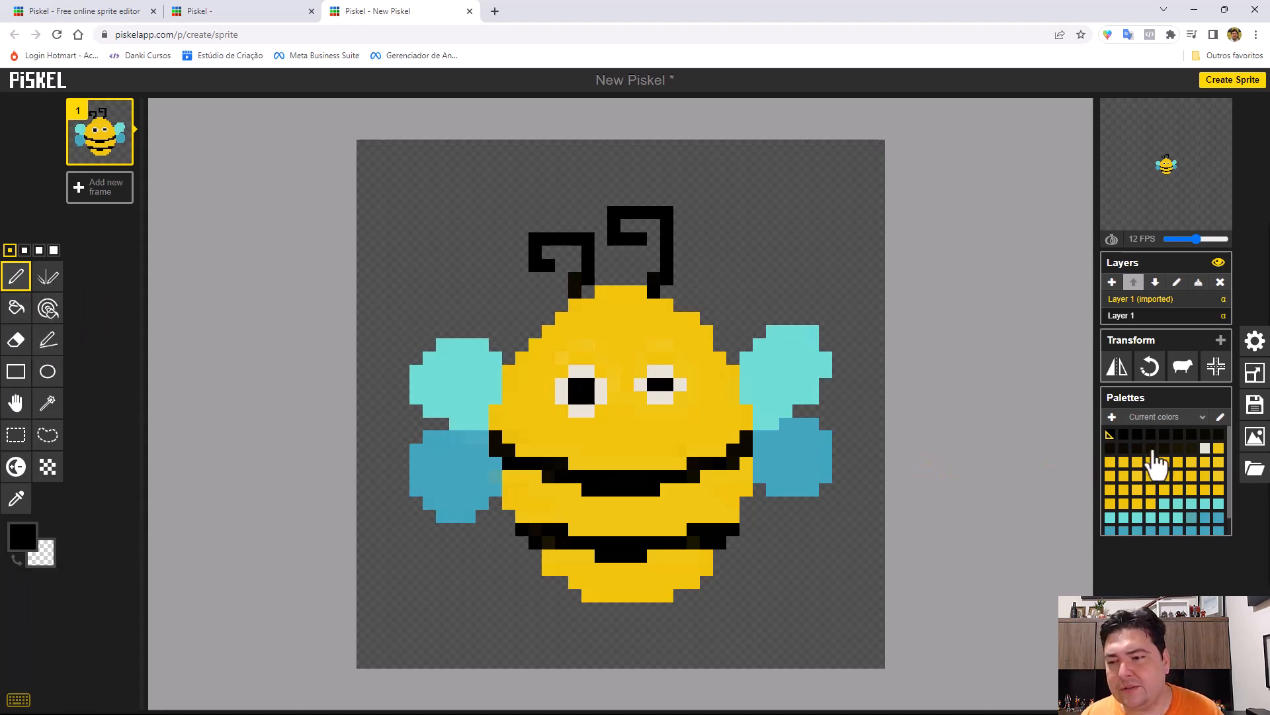
# Draw a small open curve above the bee's left wing in turquoise #6ddcd2 from the current colors.
pyautogui.click(1166, 506)
pyautogui.moveTo(417, 171)
pyautogui.mouseDown()
pyautogui.moveTo(405, 253)
pyautogui.moveTo(469, 197)
pyautogui.mouseUp()
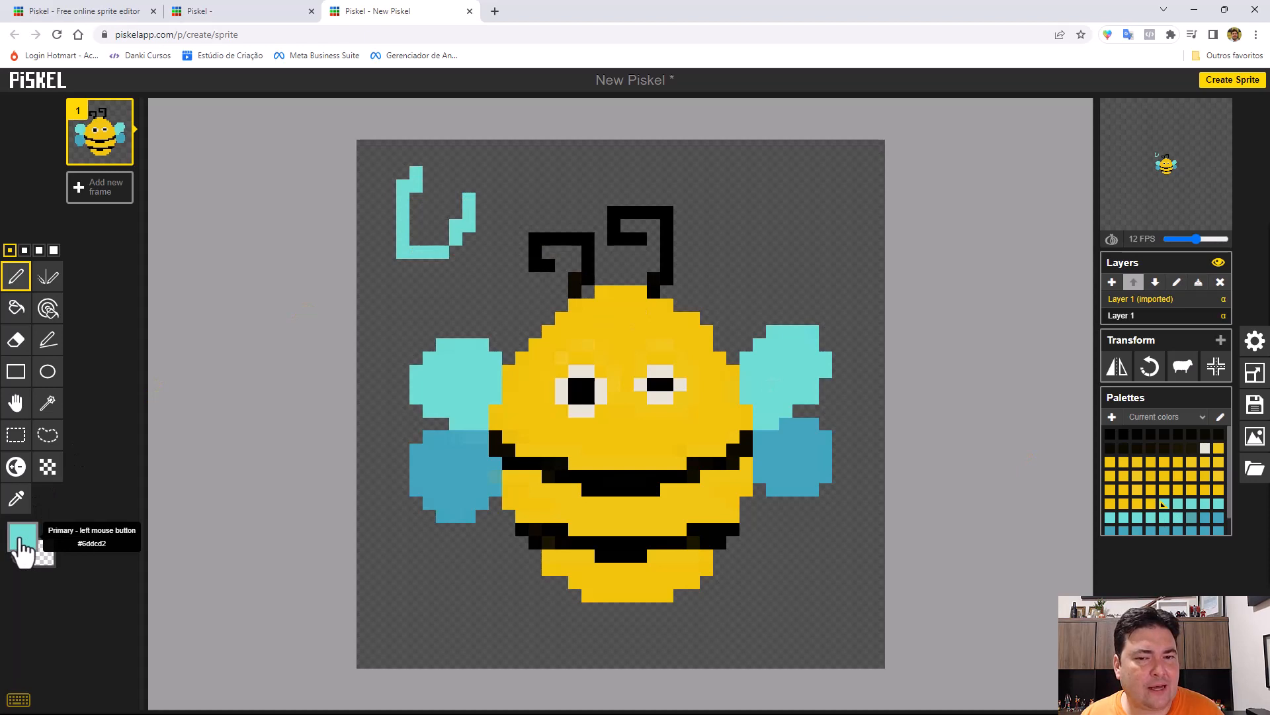
# Change the primary color to red #f12a1c.
pyautogui.click(23, 543)
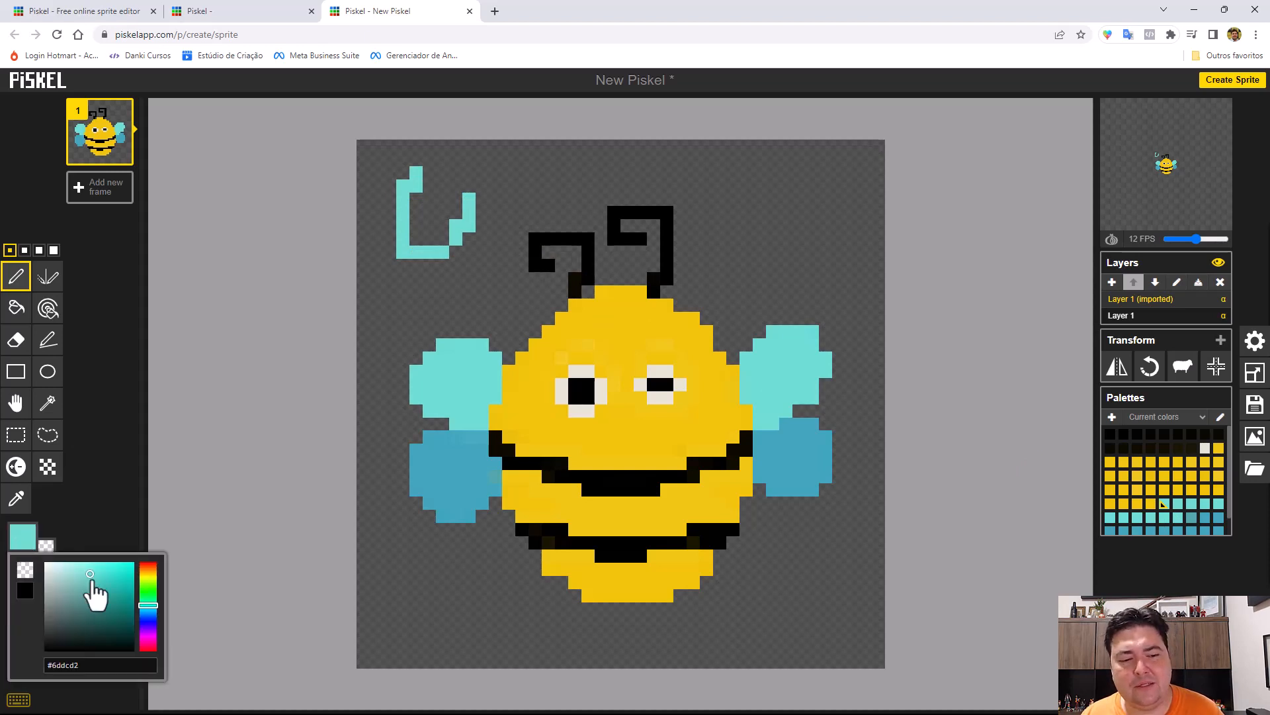
pyautogui.moveTo(144, 602); pyautogui.dragTo(149, 567)
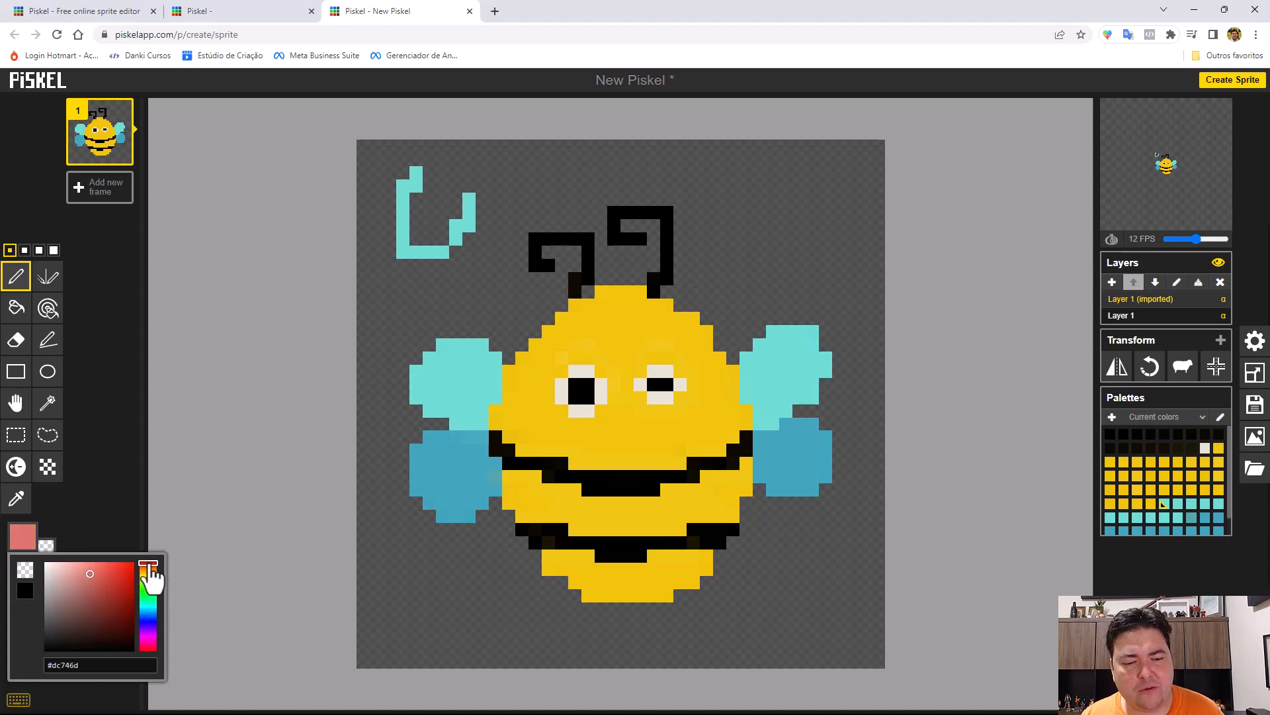
pyautogui.click(124, 566)
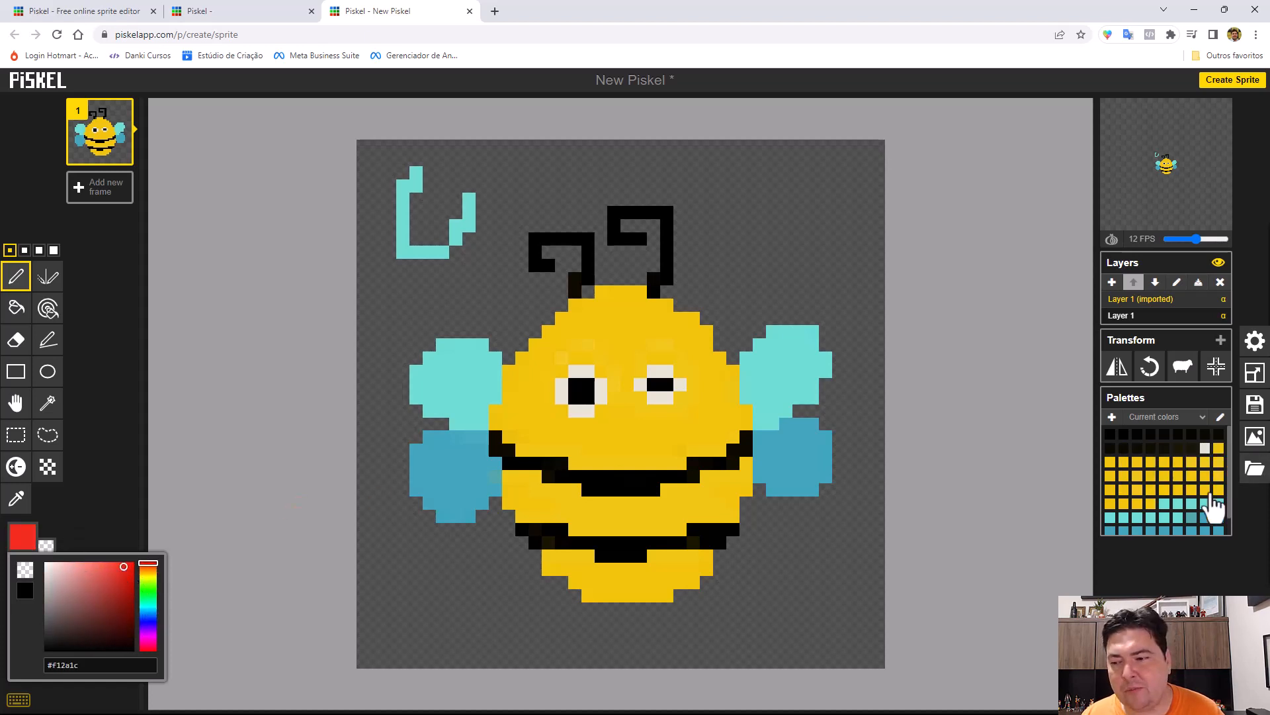
pyautogui.click(25, 538)
pyautogui.click(25, 537)
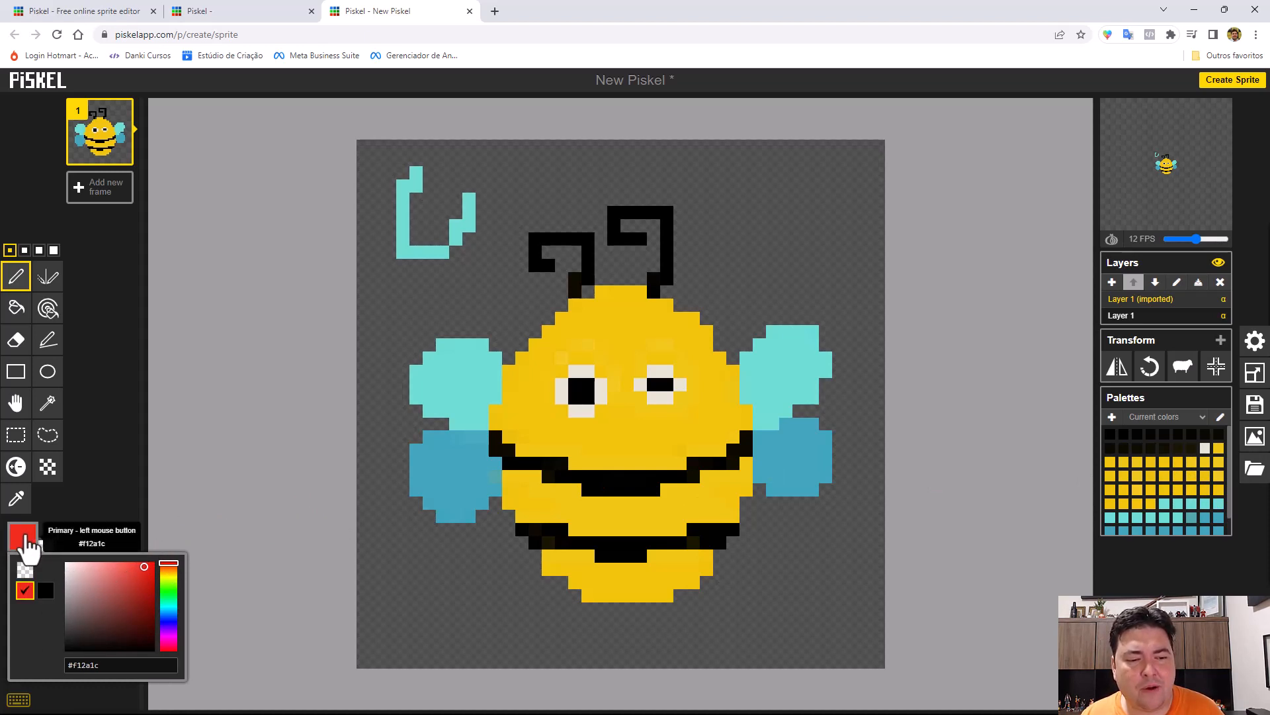
# Draw a red loop around and over the turquoise curve, and undo both drawings.
pyautogui.click(468, 264)
pyautogui.moveTo(467, 264)
pyautogui.mouseDown()
pyautogui.moveTo(474, 181)
pyautogui.moveTo(435, 170)
pyautogui.moveTo(407, 183)
pyautogui.moveTo(397, 233)
pyautogui.moveTo(420, 272)
pyautogui.moveTo(463, 268)
pyautogui.moveTo(468, 206)
pyautogui.moveTo(456, 177)
pyautogui.moveTo(415, 190)
pyautogui.moveTo(408, 223)
pyautogui.mouseUp()
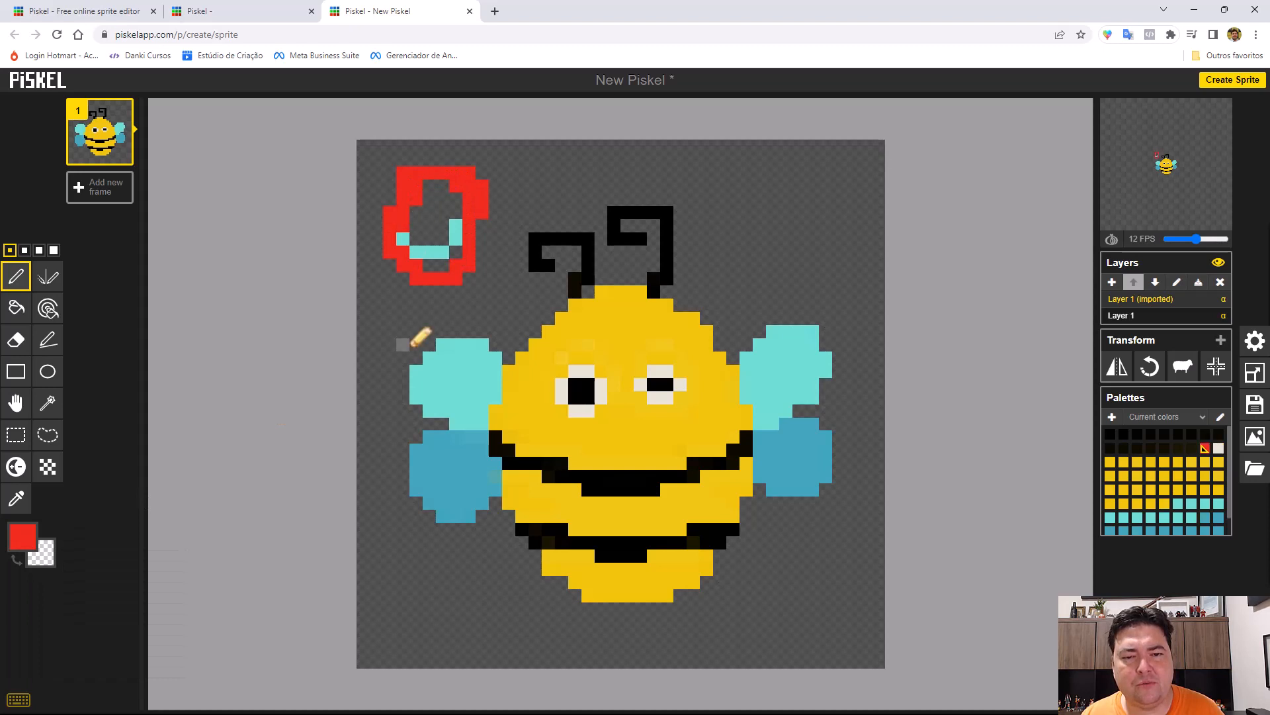
pyautogui.hotkey('ctrl', 'z')
pyautogui.hotkey('ctrl', 'z')
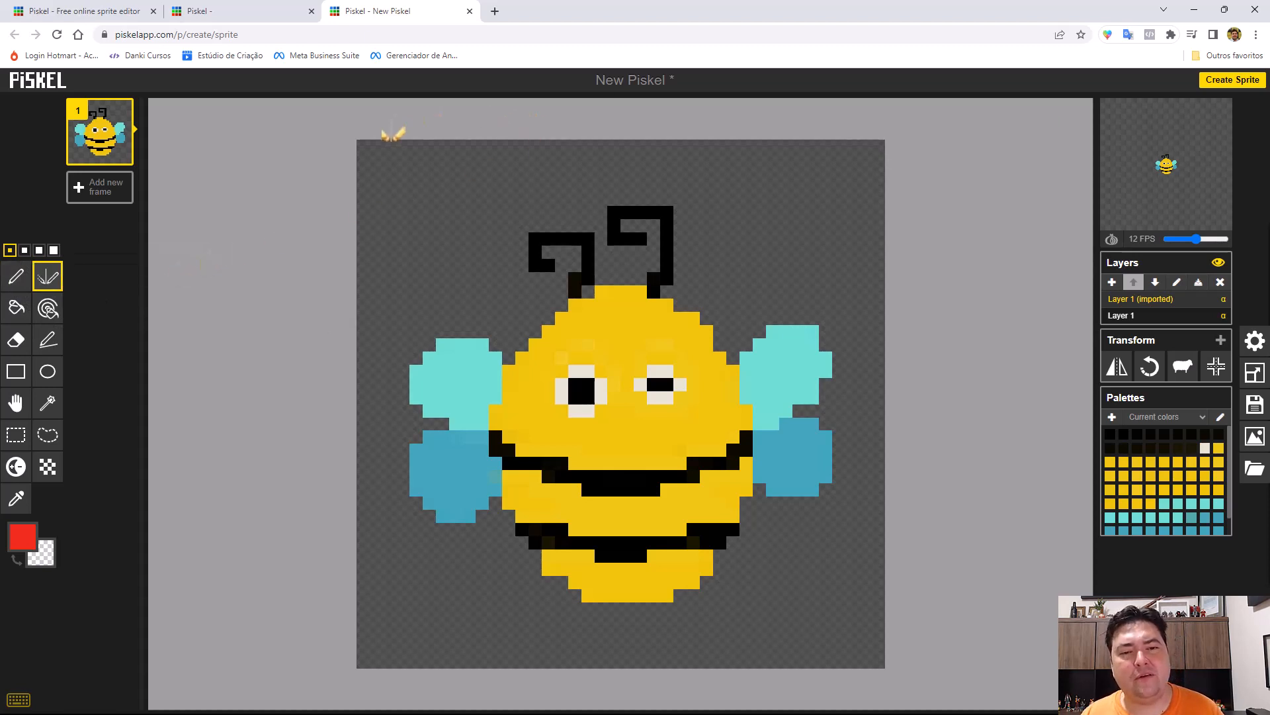
# Paint red blocks along the canvas's left edge with the Mirror pen, the first mirrored across the vertical axis and the others across the horizontal axis.
pyautogui.moveTo(376, 159)
pyautogui.mouseDown()
pyautogui.moveTo(395, 183)
pyautogui.moveTo(403, 165)
pyautogui.mouseUp()
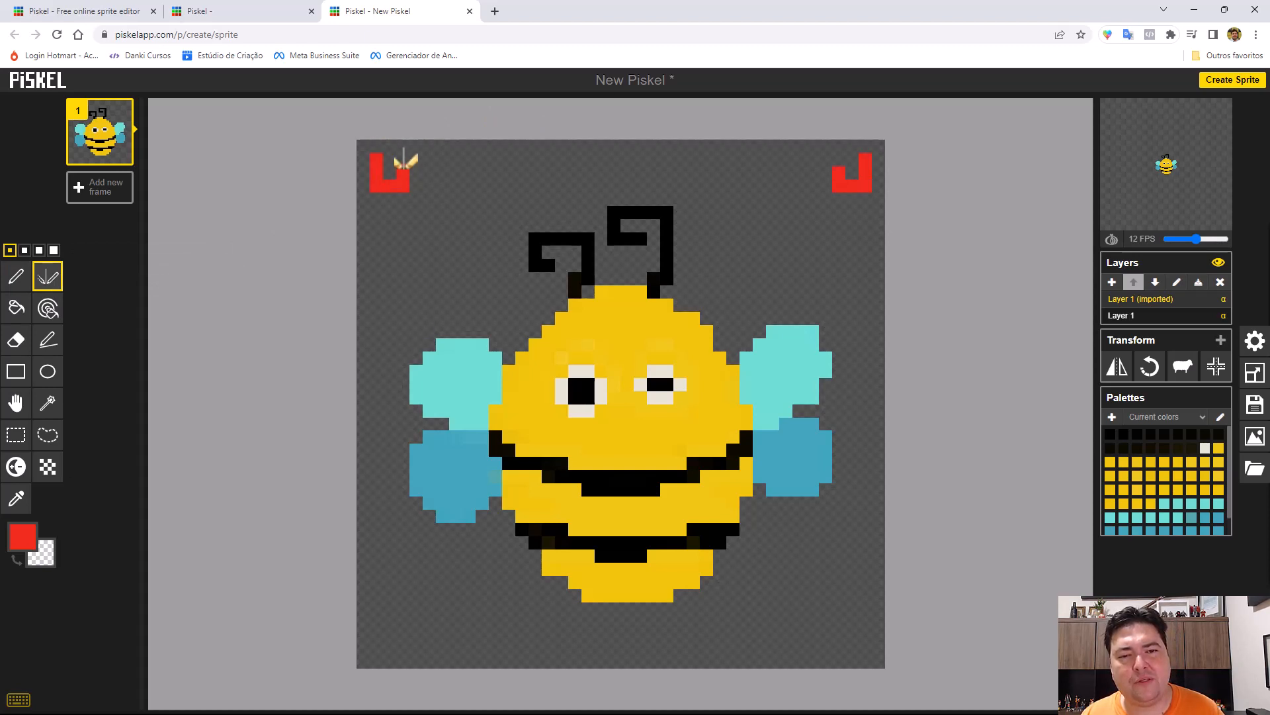
pyautogui.click(389, 173)
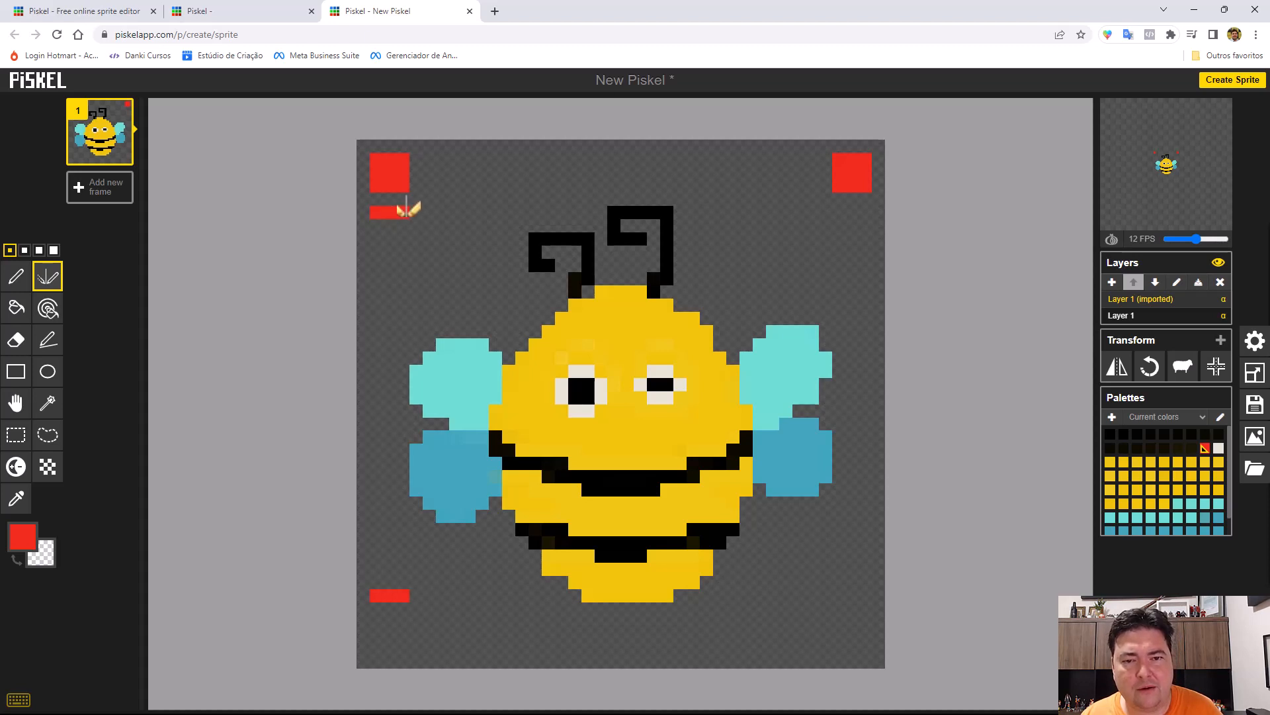
pyautogui.moveTo(401, 213)
pyautogui.mouseDown()
pyautogui.moveTo(403, 238)
pyautogui.moveTo(378, 225)
pyautogui.moveTo(388, 240)
pyautogui.mouseUp()
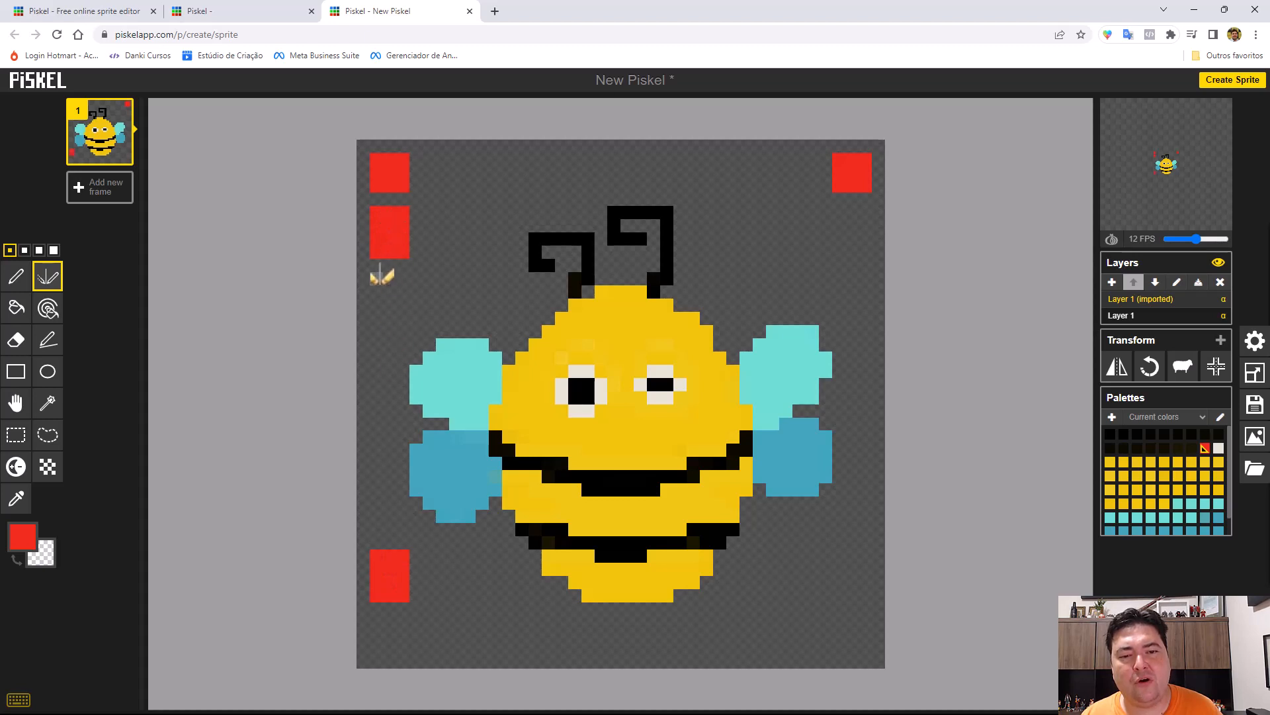
pyautogui.click(376, 277)
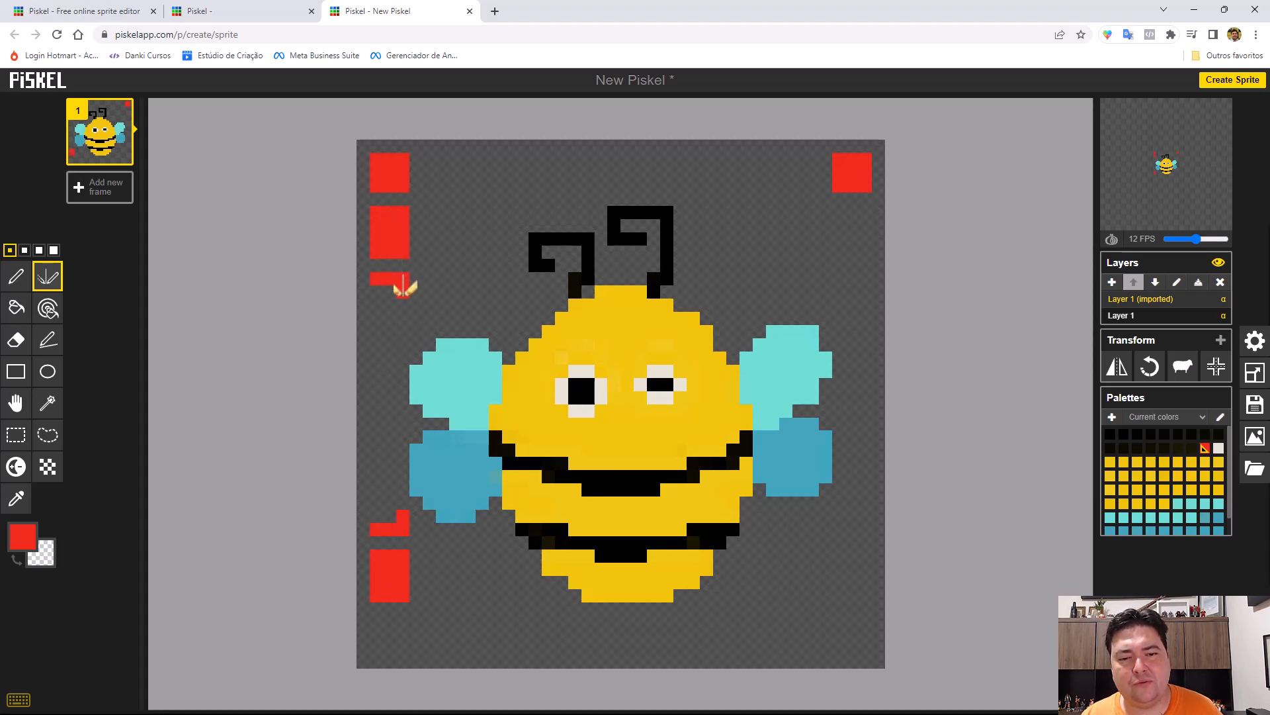
pyautogui.moveTo(403, 309)
pyautogui.mouseDown()
pyautogui.moveTo(385, 308)
pyautogui.moveTo(391, 283)
pyautogui.moveTo(406, 318)
pyautogui.moveTo(395, 353)
pyautogui.mouseUp()
# Fill the transparent background around the bee with red using the Paint bucket, and restore it to transparent.
pyautogui.scroll(-1, 400, 354)
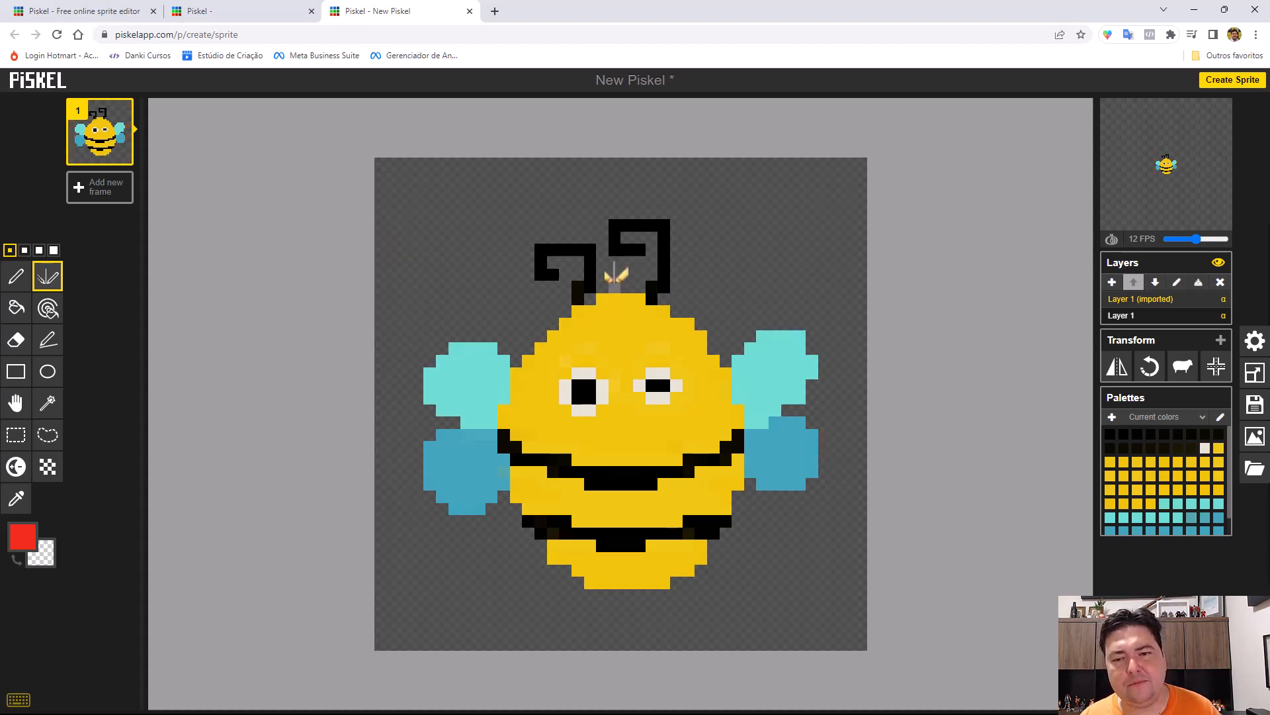
pyautogui.scroll(1, 604, 268)
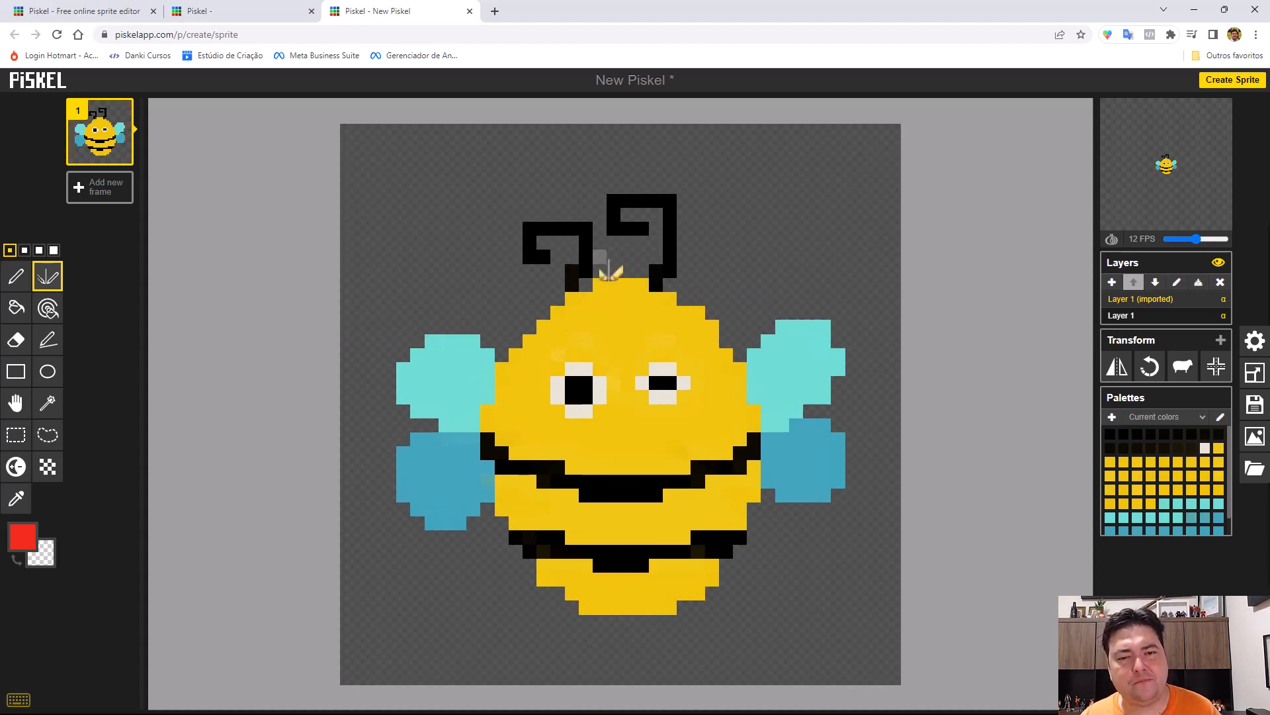
pyautogui.click(15, 308)
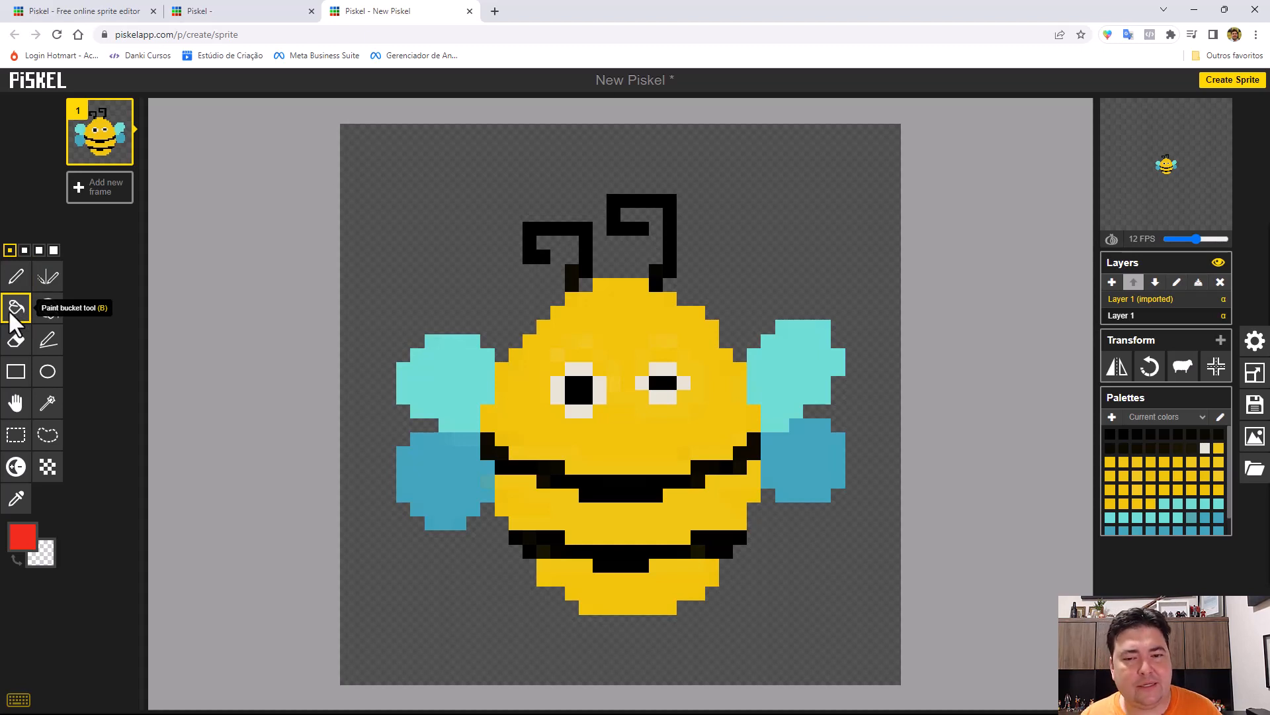
pyautogui.click(440, 223)
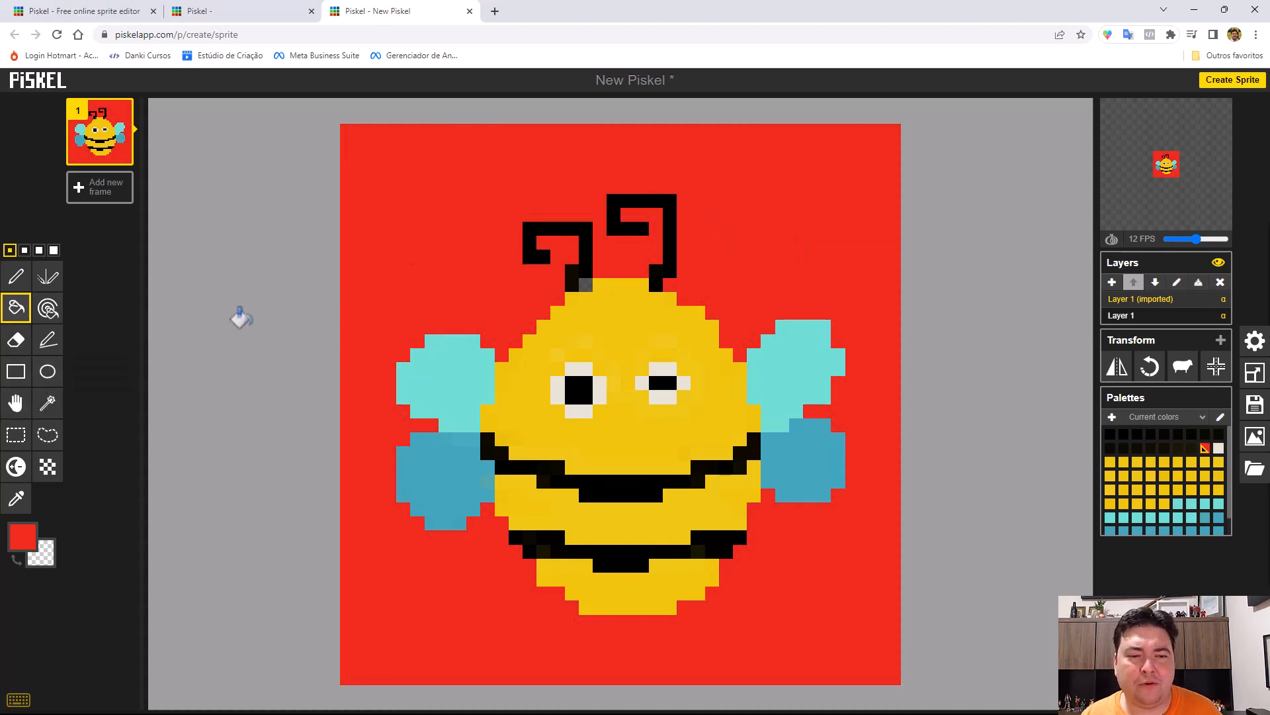
pyautogui.rightClick(528, 292)
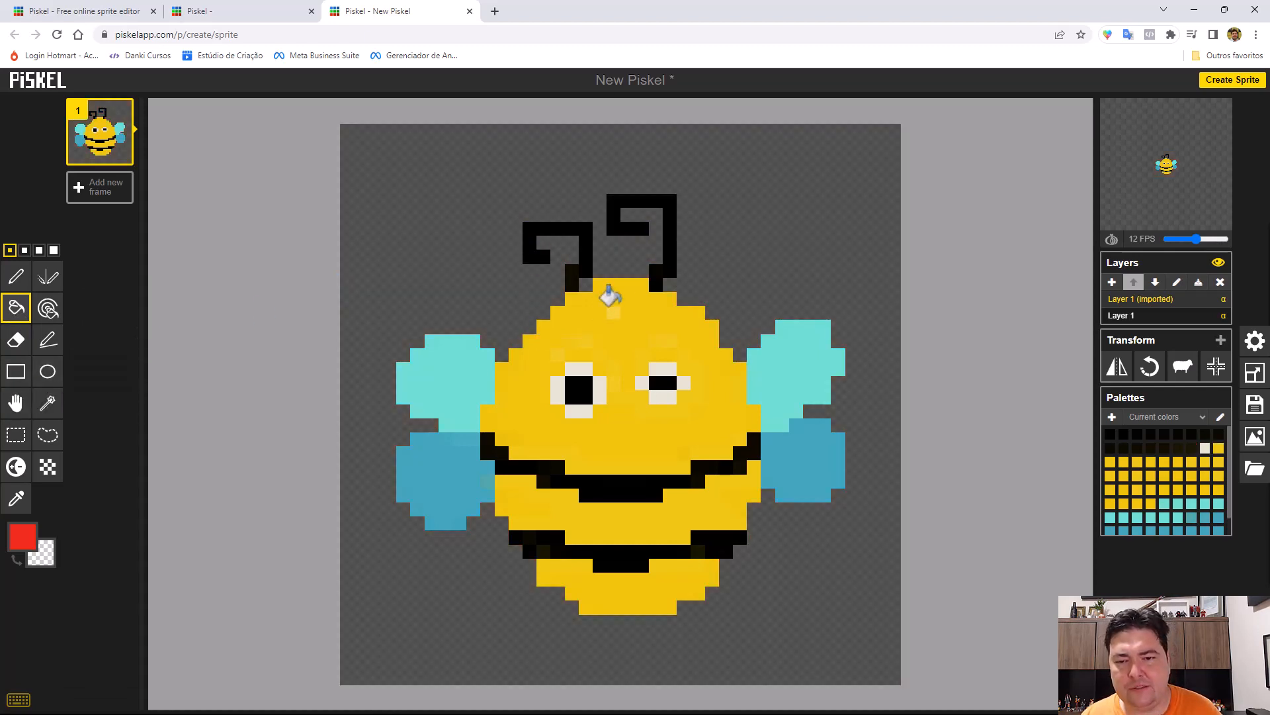
# Try red Paint bucket fills on the bee's head and on its upper right wing, undoing each one.
pyautogui.click(595, 317)
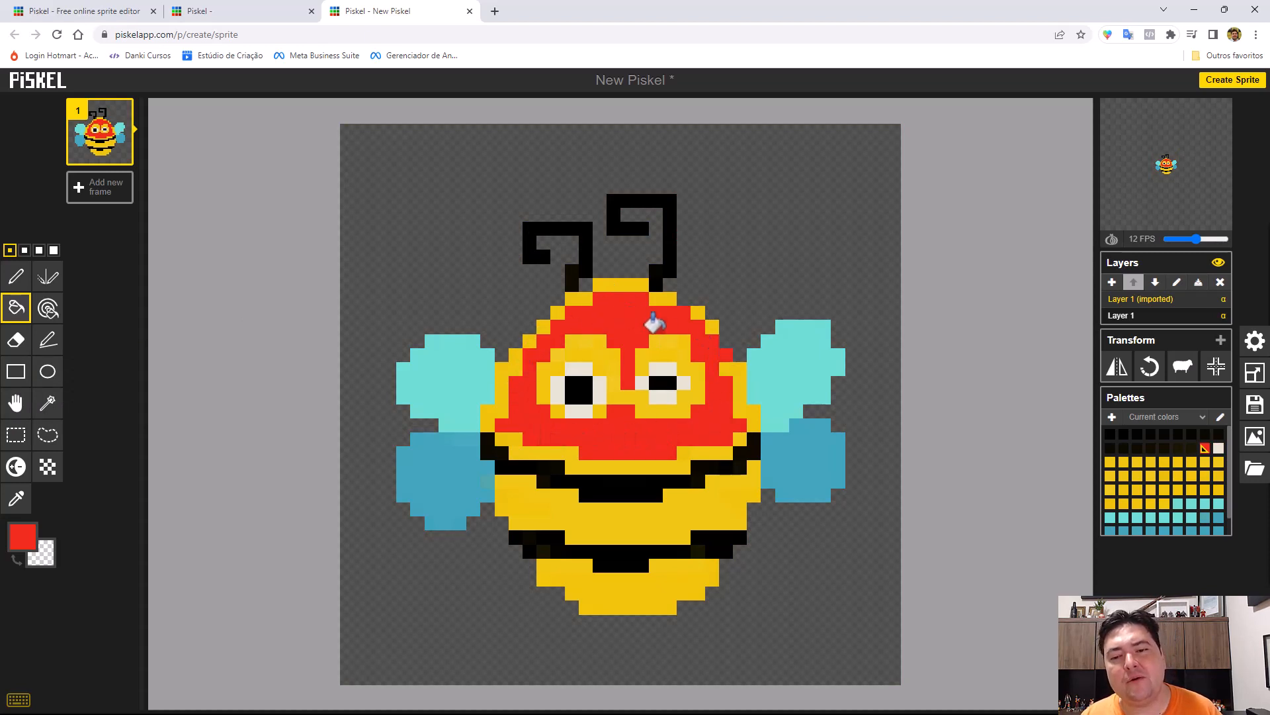
pyautogui.hotkey('ctrl', 'z')
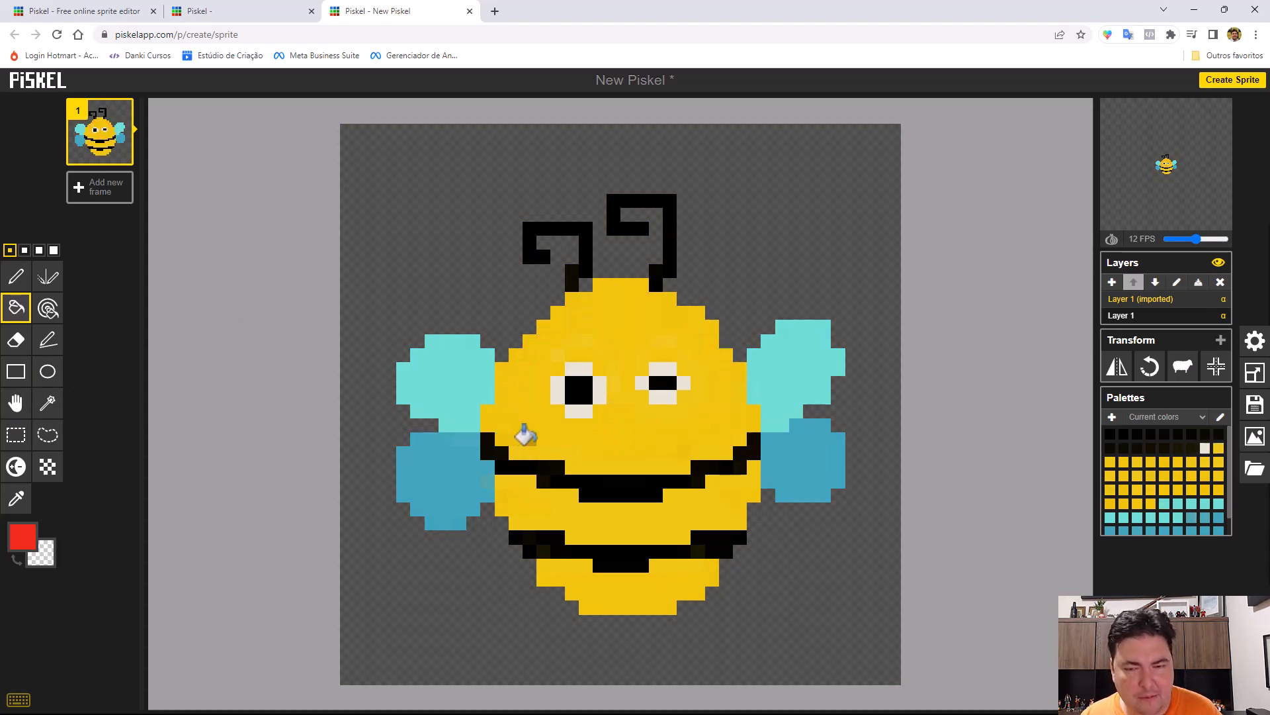
pyautogui.click(811, 353)
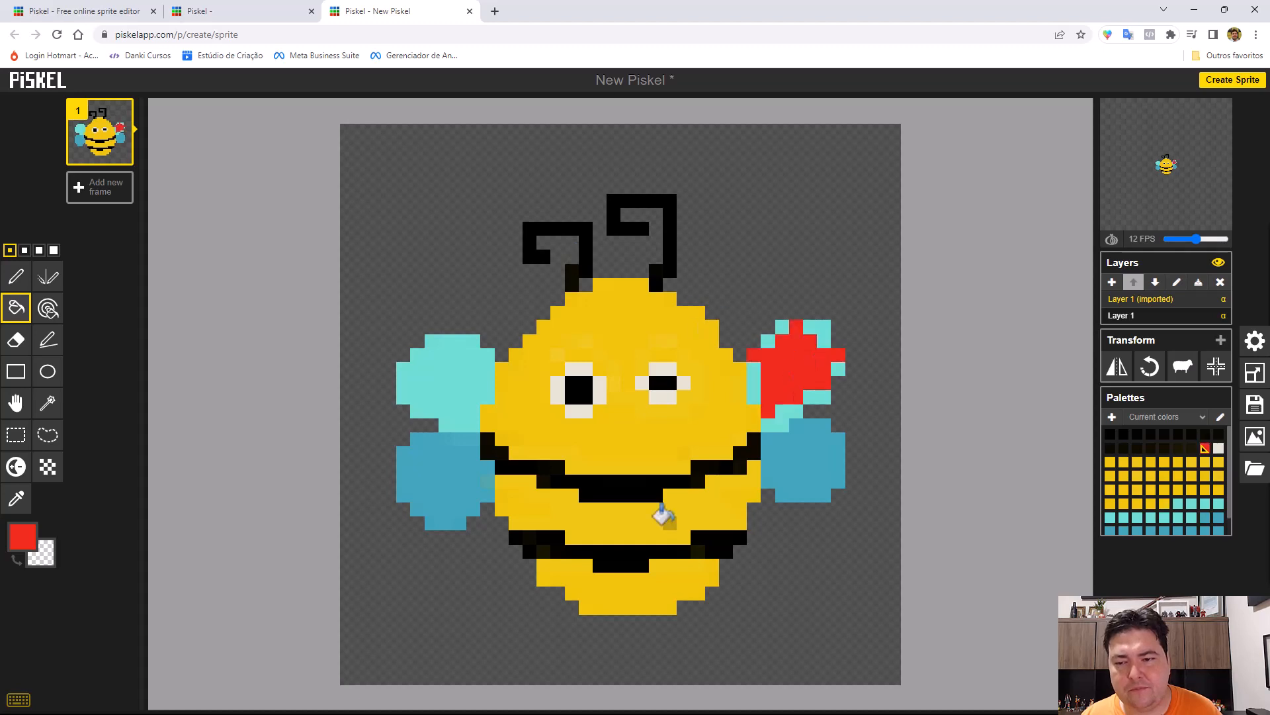
pyautogui.hotkey('ctrl', 'z')
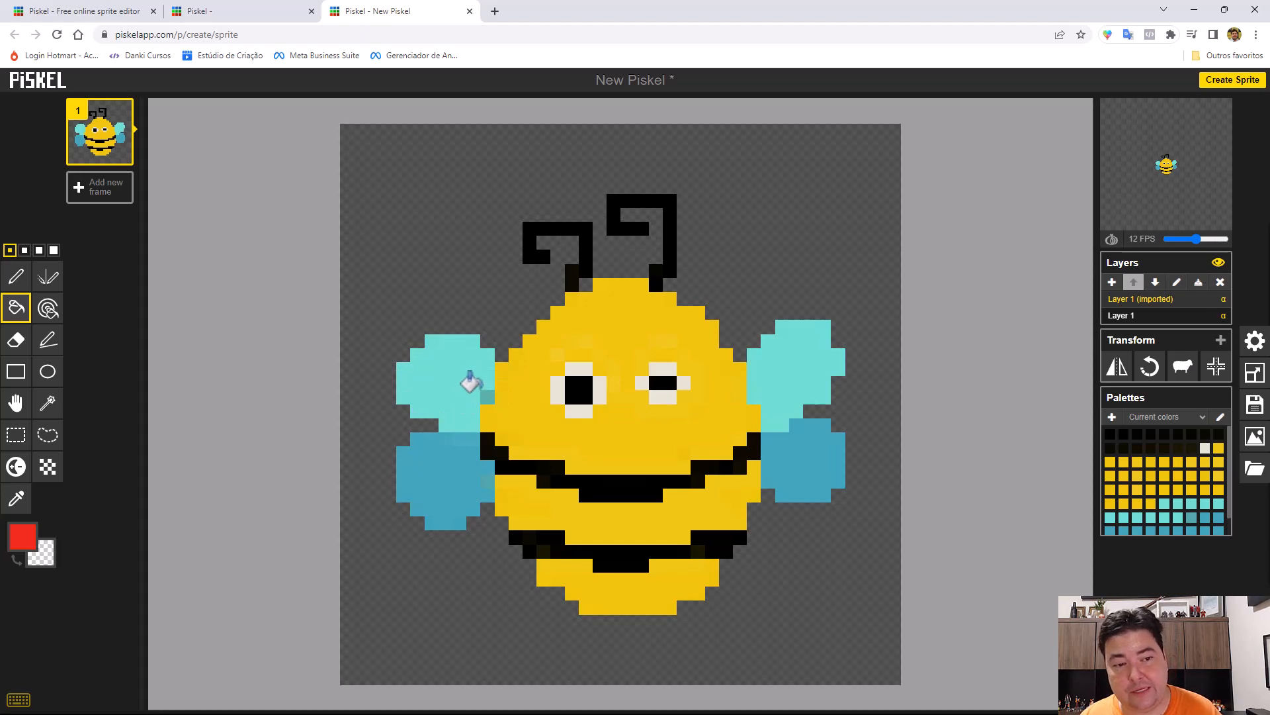
# Recolor the blue shades of the bee's lower wings red by painting all pixels of the same color, until the lower right wing is fully red.
pyautogui.click(46, 311)
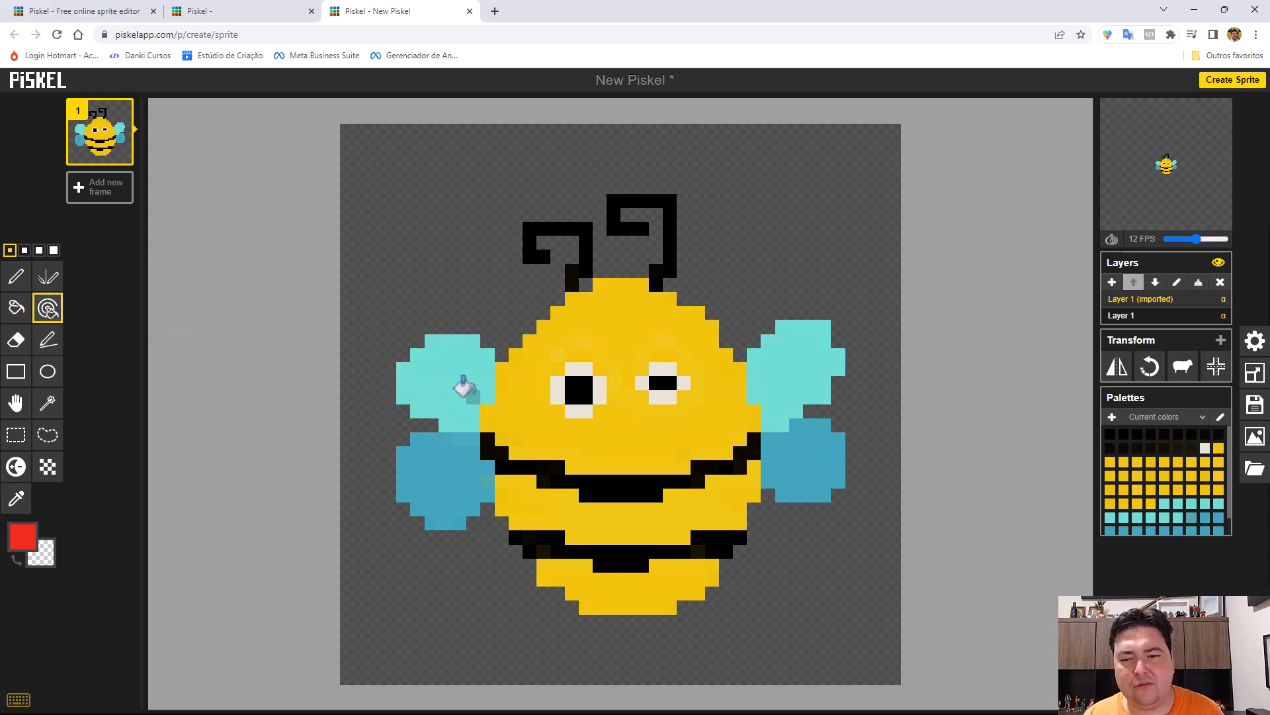
pyautogui.click(801, 453)
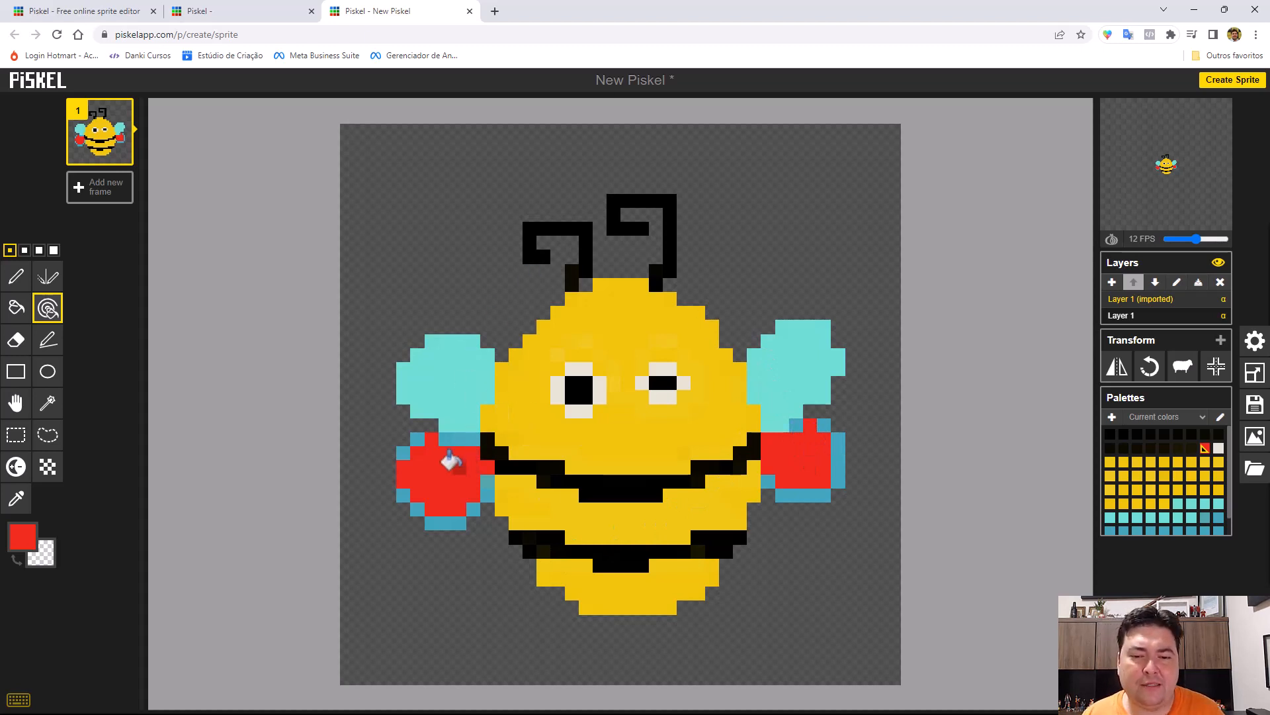
pyautogui.click(835, 464)
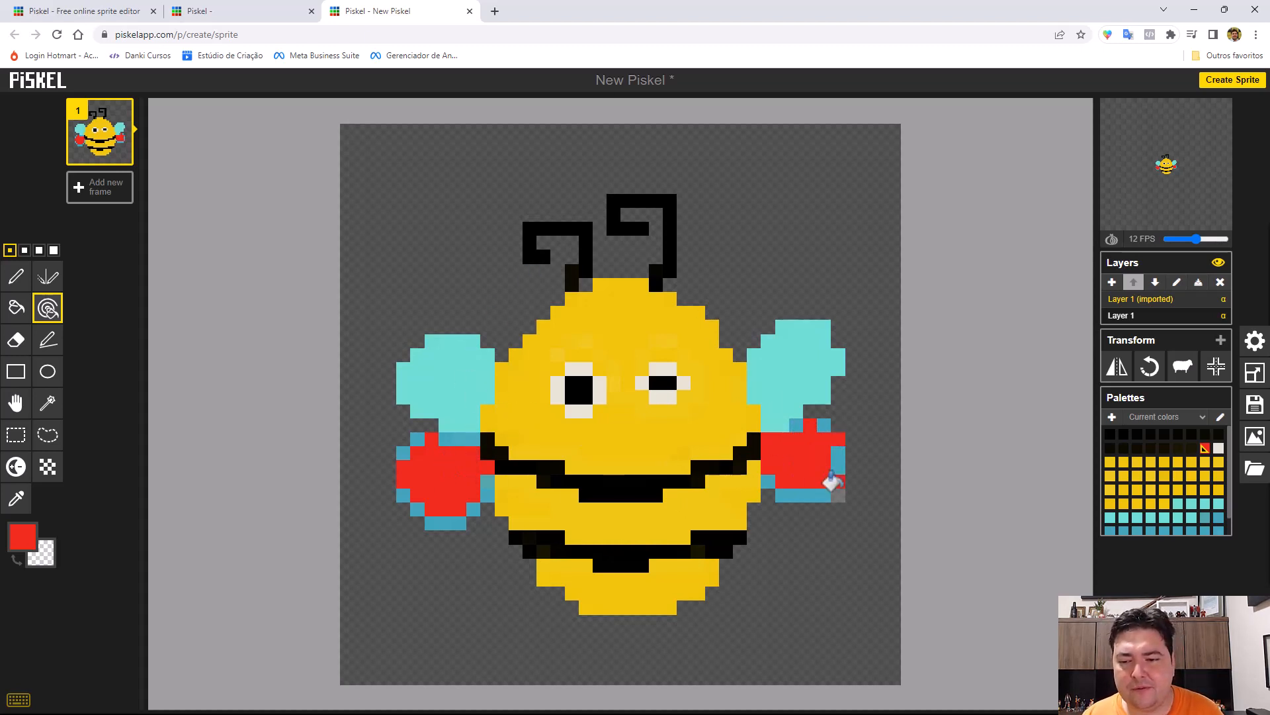
pyautogui.click(823, 424)
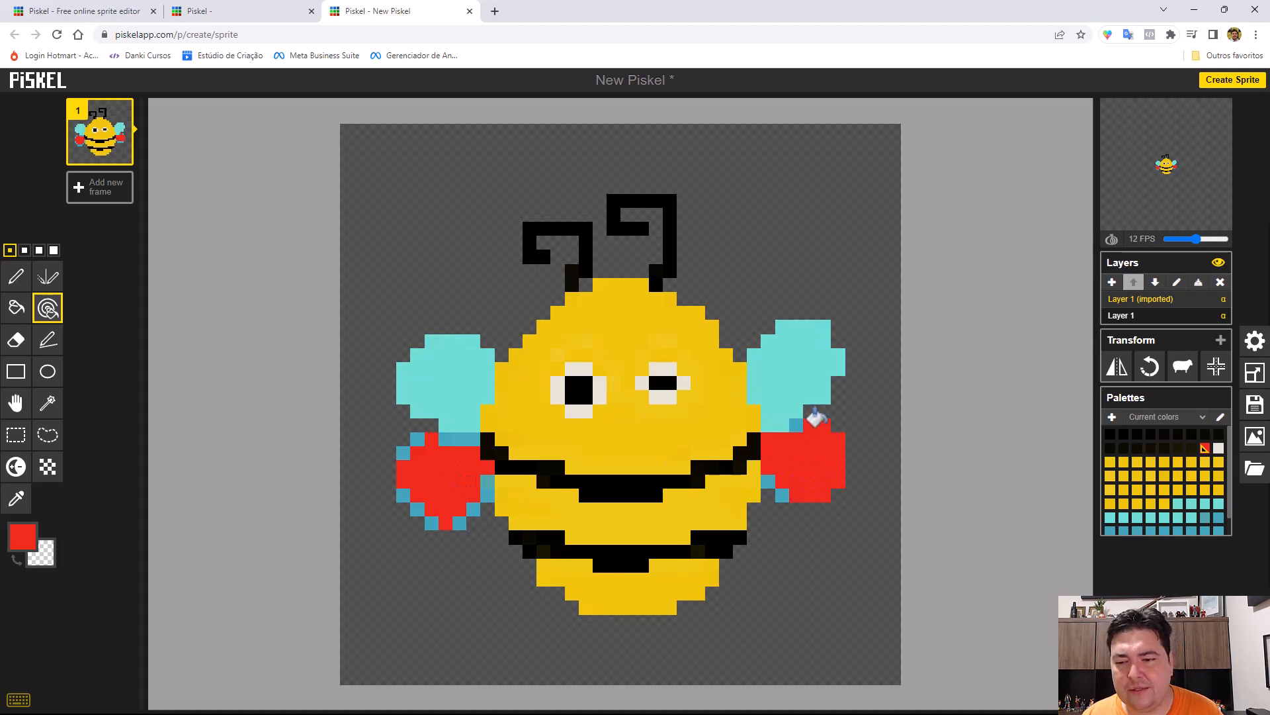
pyautogui.click(797, 424)
pyautogui.click(776, 489)
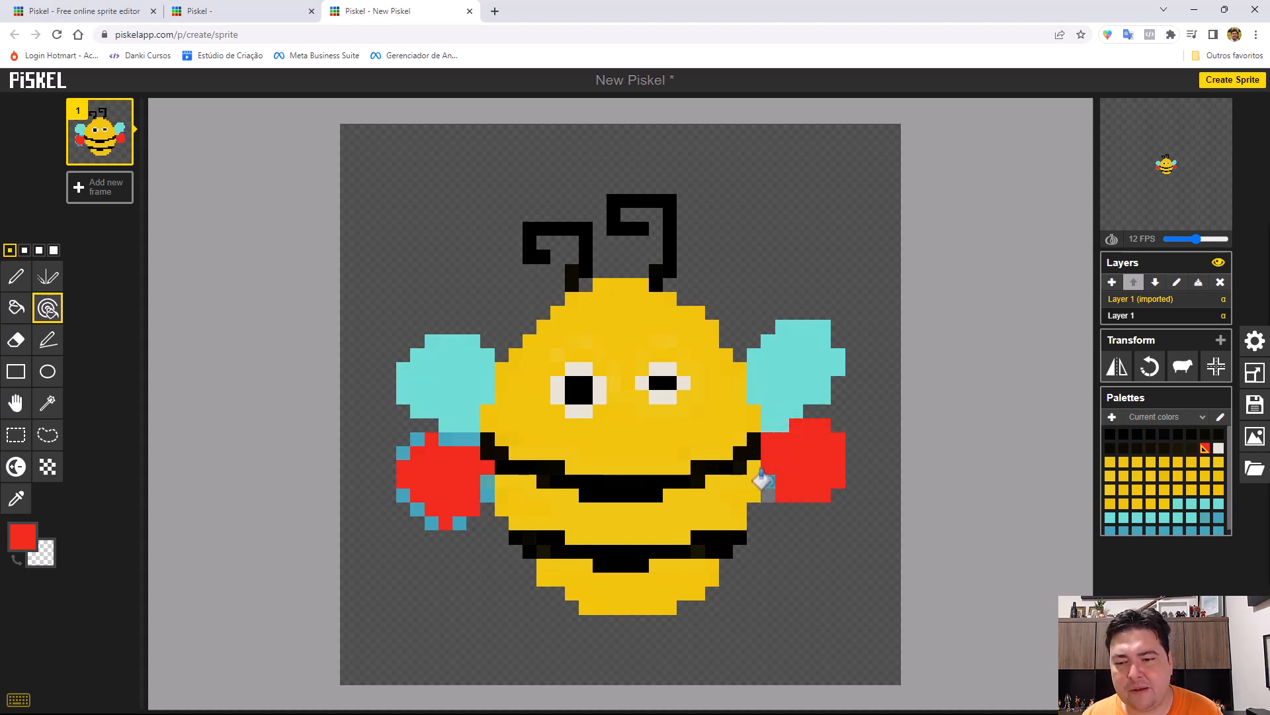
pyautogui.click(474, 476)
pyautogui.click(474, 490)
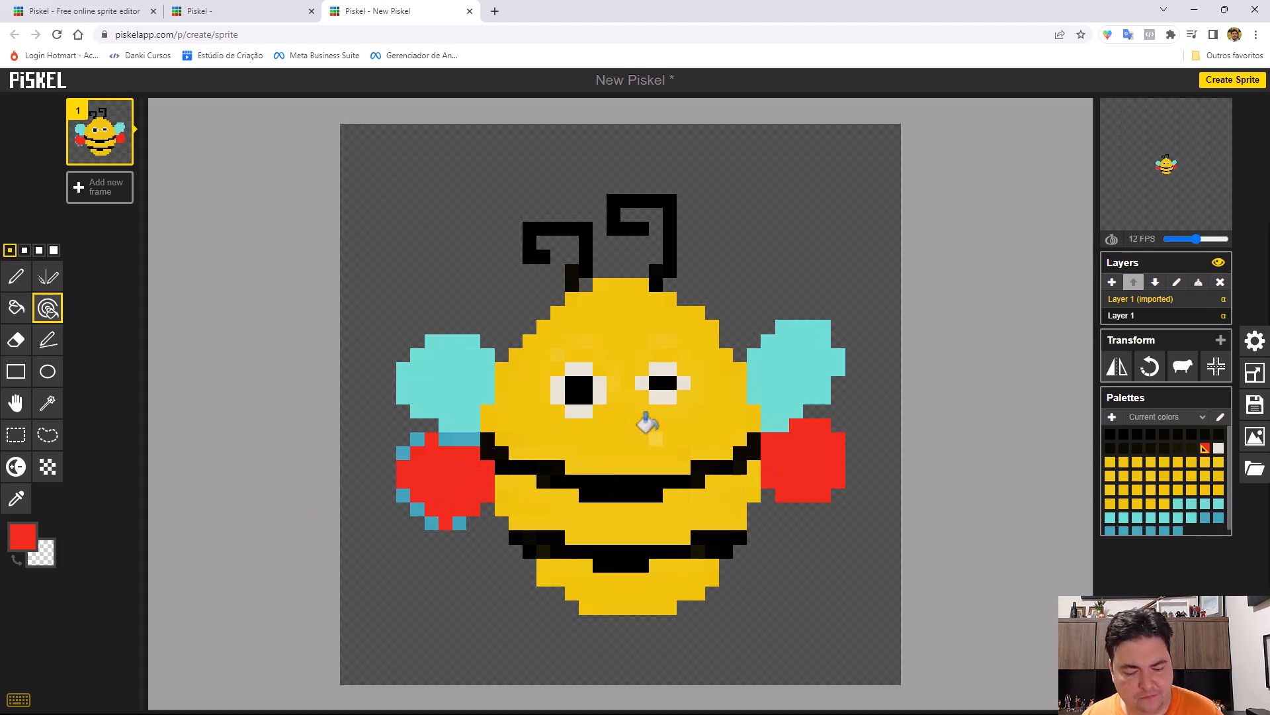
# Undo the red recoloring of the bee's lower wings and earlier edits until the second frame is back.
pyautogui.hotkey('ctrl', 'z')
pyautogui.hotkey('ctrl', 'z')
pyautogui.hotkey('ctrl', 'z')
pyautogui.hotkey('ctrl', 'z')
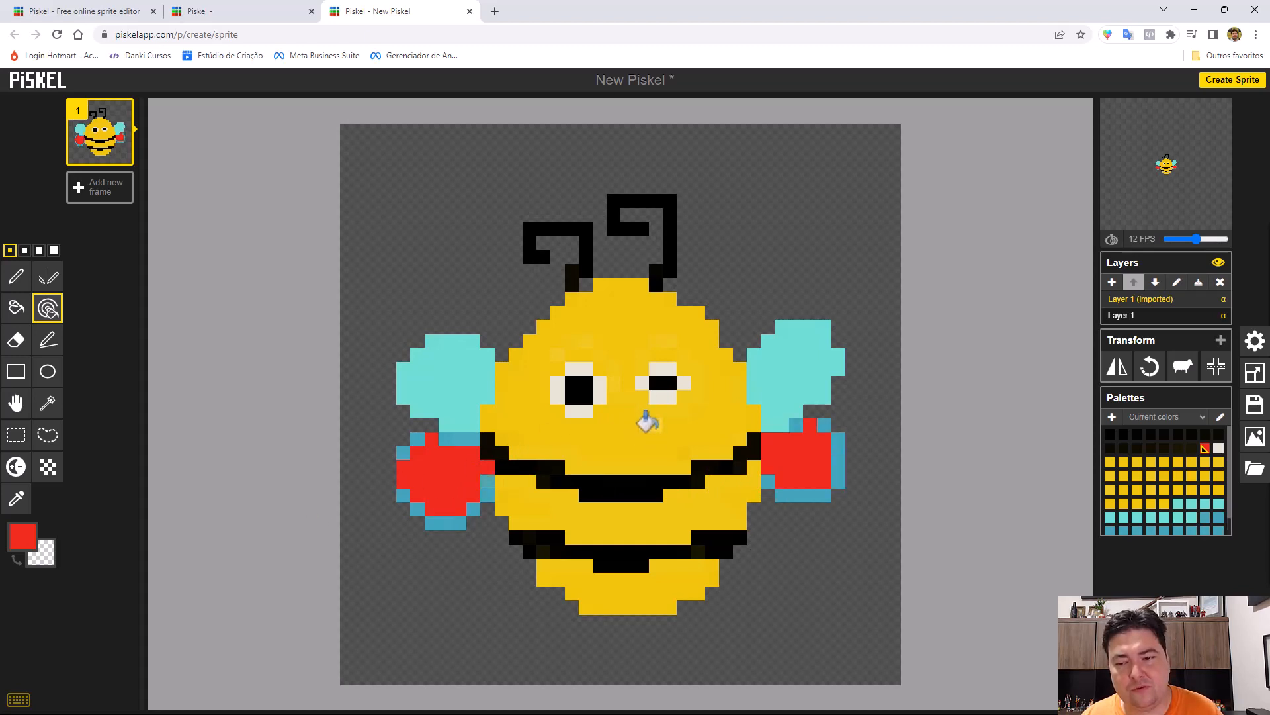
pyautogui.hotkey('ctrl', 'z')
pyautogui.hotkey('ctrl', 'z')
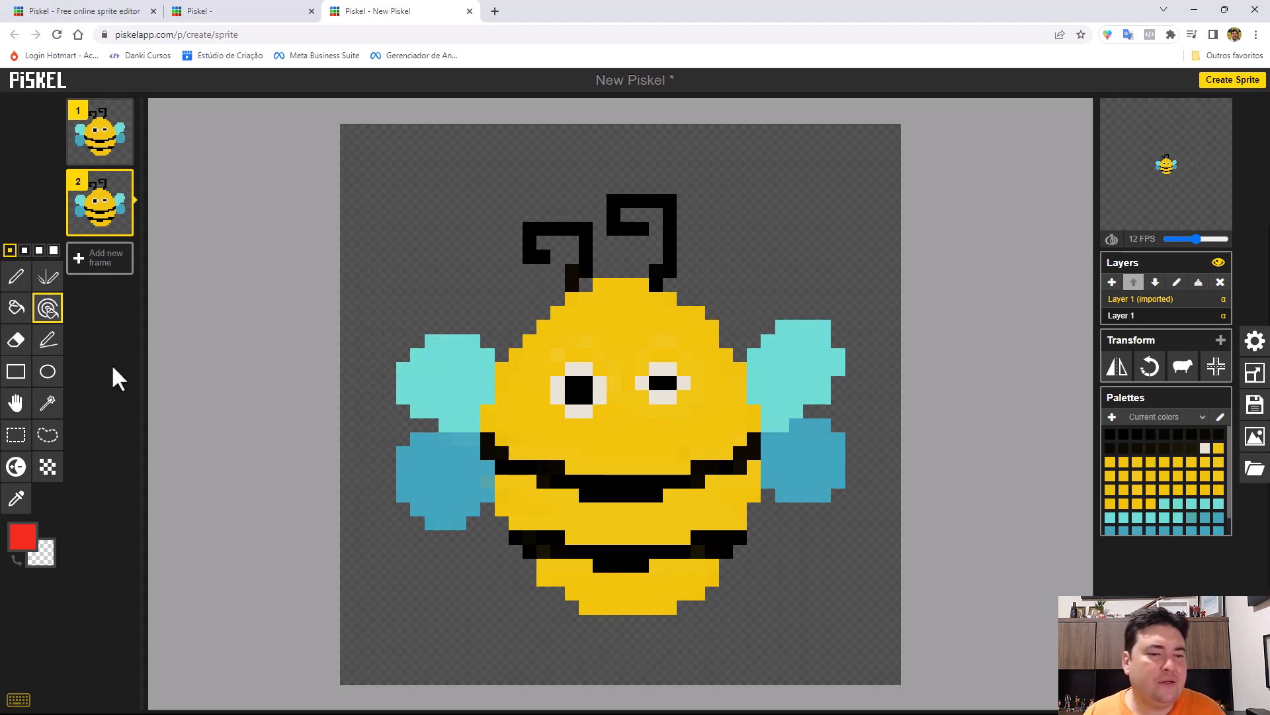
# Erase the top row of yellow pixels on the bee's head, and try the 4-pixel pen size before returning to 1 pixel.
pyautogui.click(16, 340)
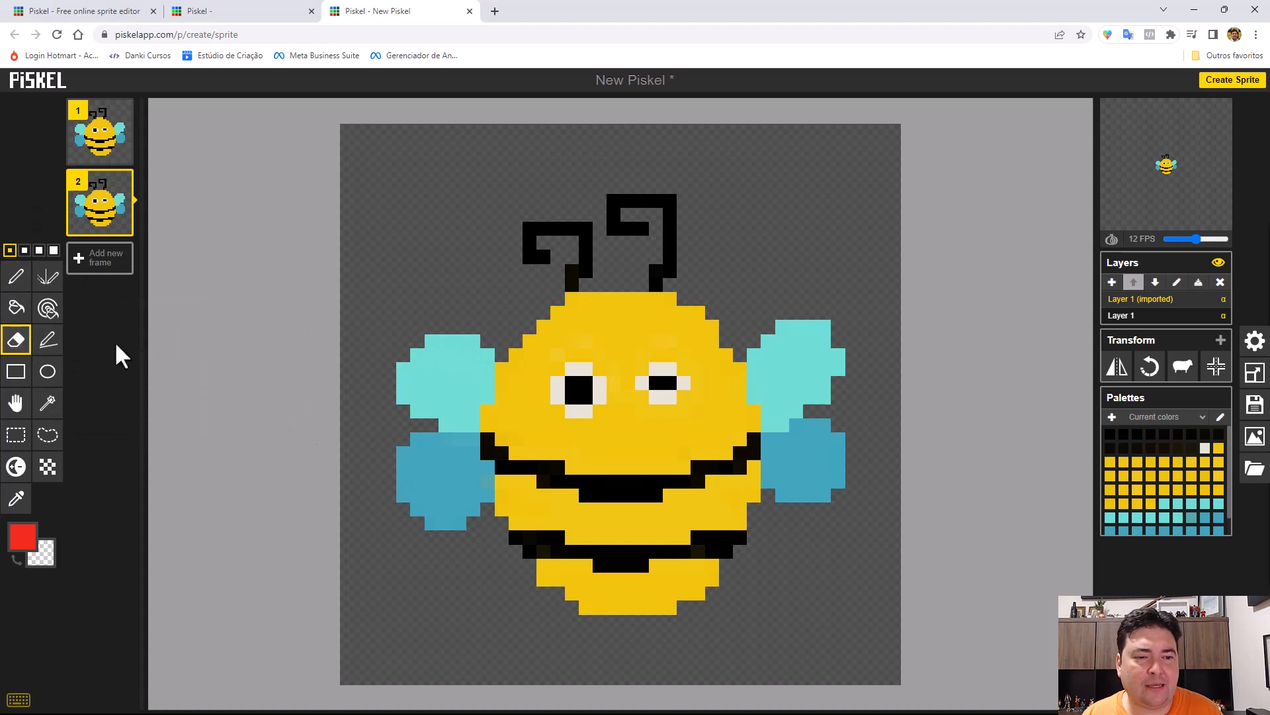
pyautogui.click(54, 250)
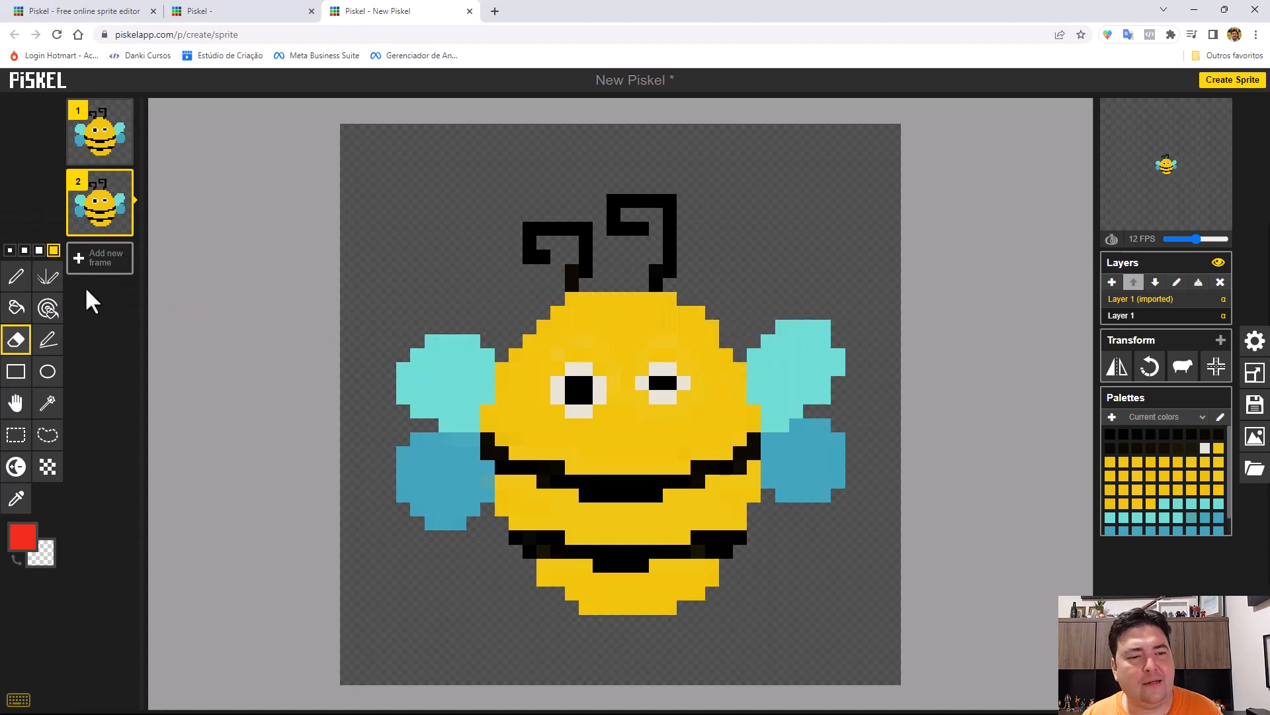
pyautogui.click(10, 250)
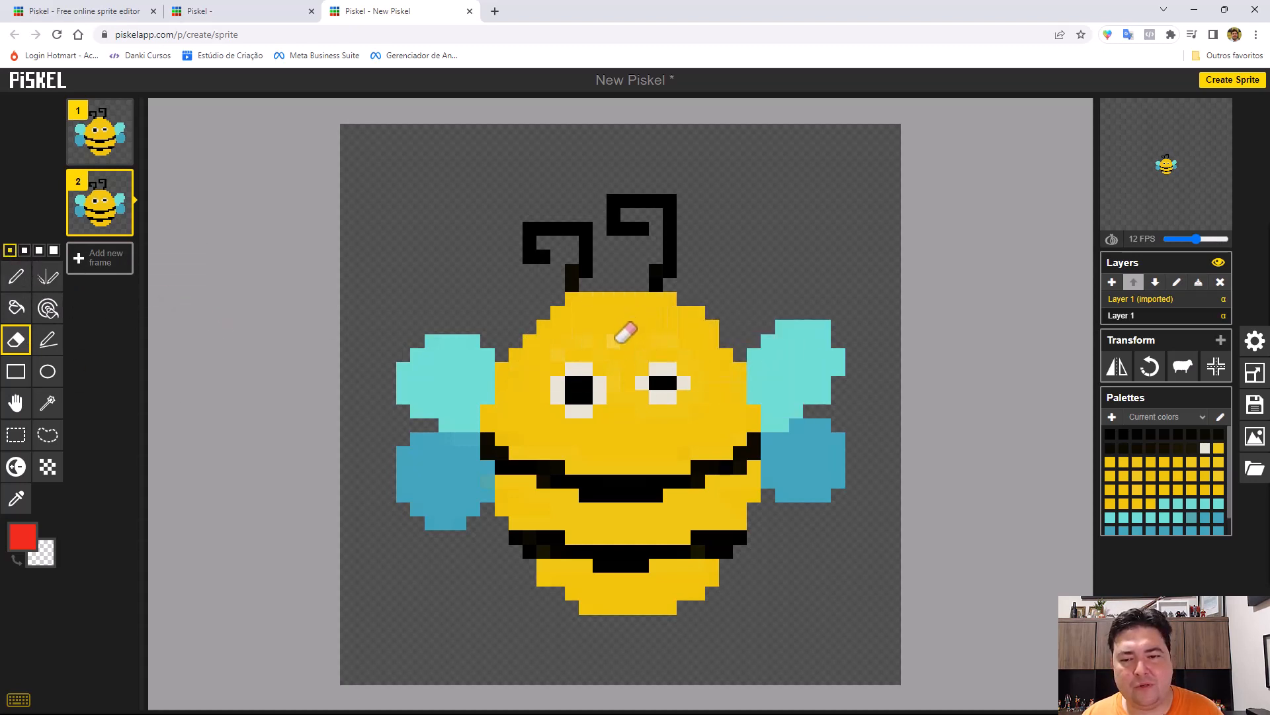
# Try the Stroke tool by drawing straight red lines around the bee's antennae, and undo them all.
pyautogui.click(46, 342)
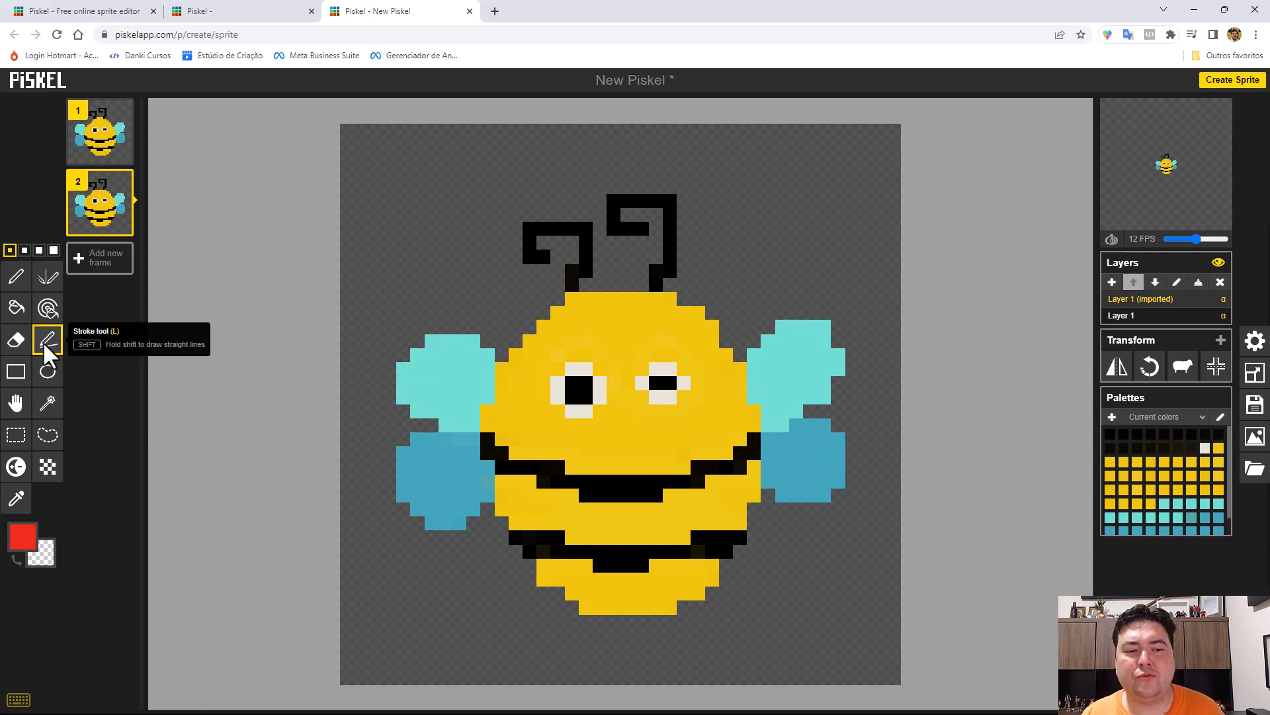
pyautogui.moveTo(375, 300); pyautogui.dragTo(523, 151)
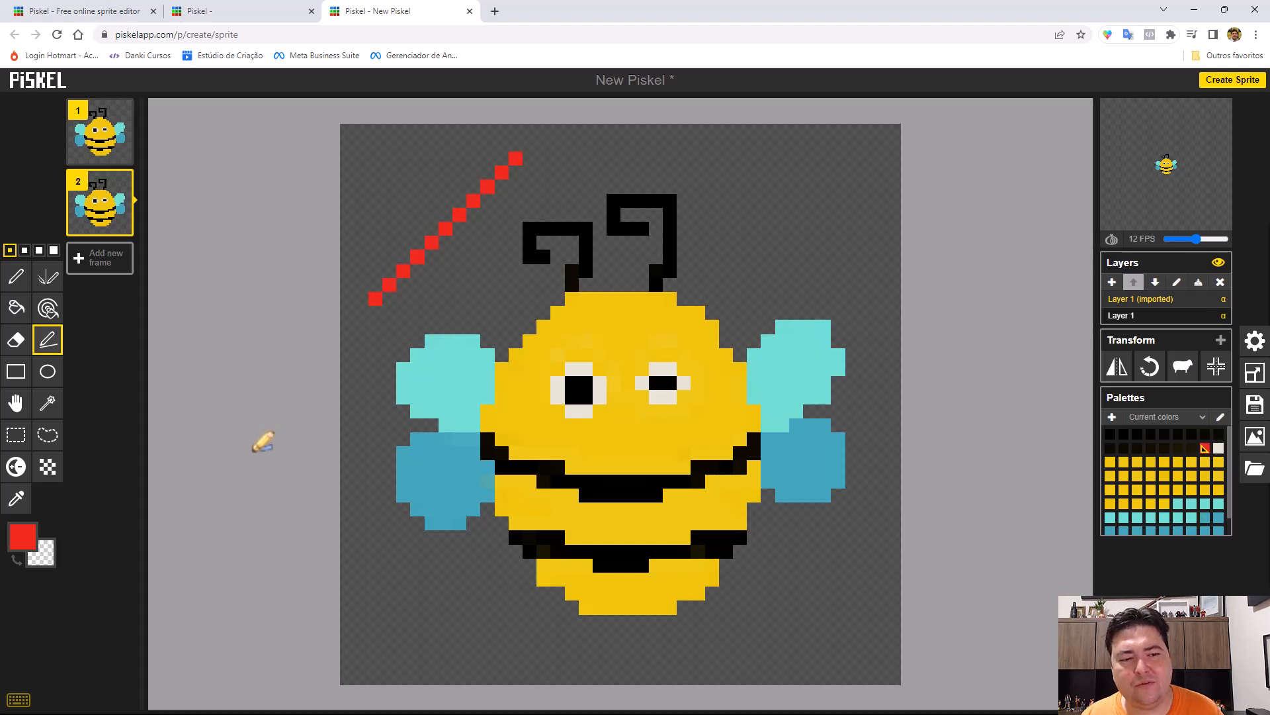
pyautogui.moveTo(389, 145)
pyautogui.mouseDown()
pyautogui.moveTo(668, 143)
pyautogui.moveTo(808, 222)
pyautogui.moveTo(823, 257)
pyautogui.mouseUp()
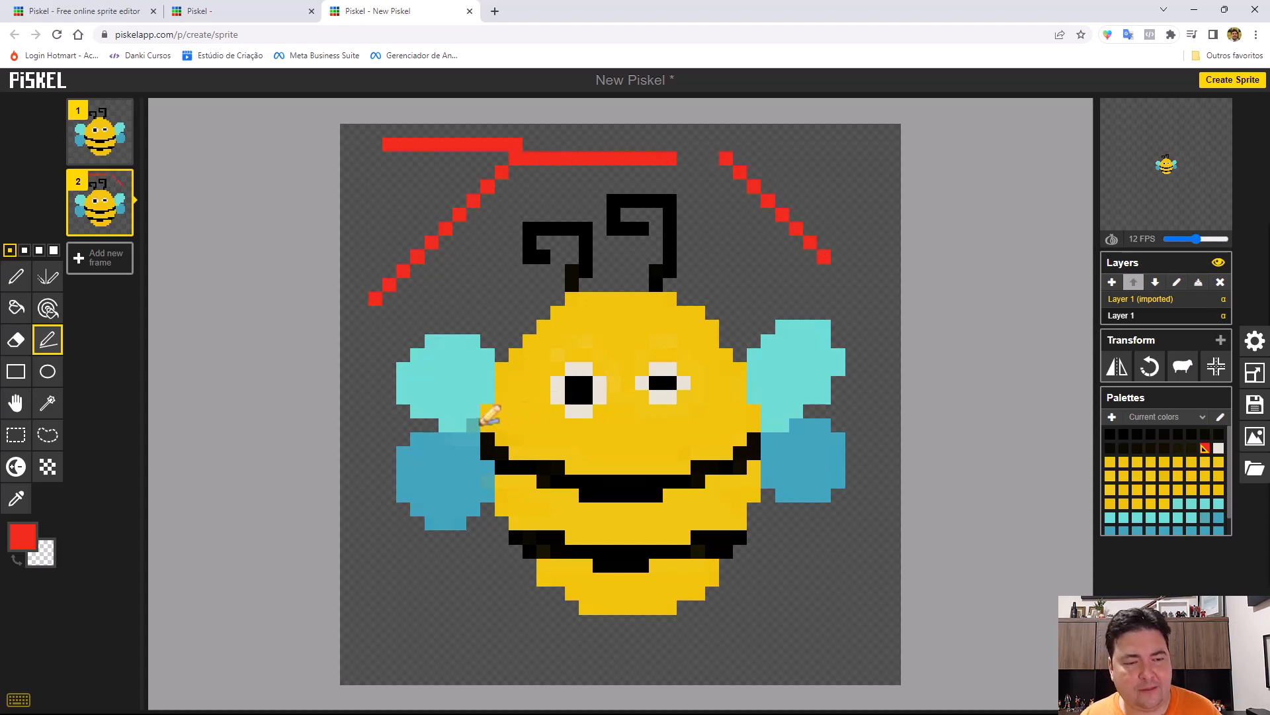
pyautogui.hotkey('ctrl', 'z')
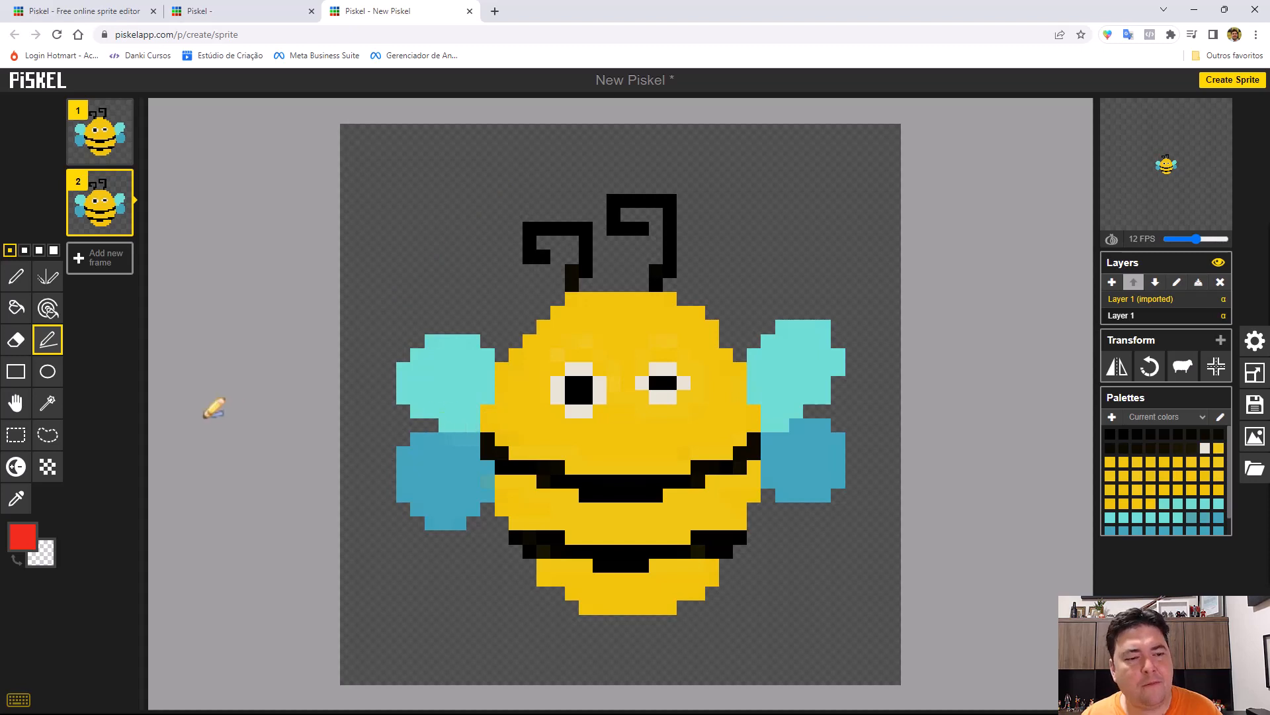
# Try a red rectangle outline in the empty area above the bee's upper left wing, and undo it.
pyautogui.click(15, 374)
pyautogui.moveTo(373, 157); pyautogui.dragTo(506, 232)
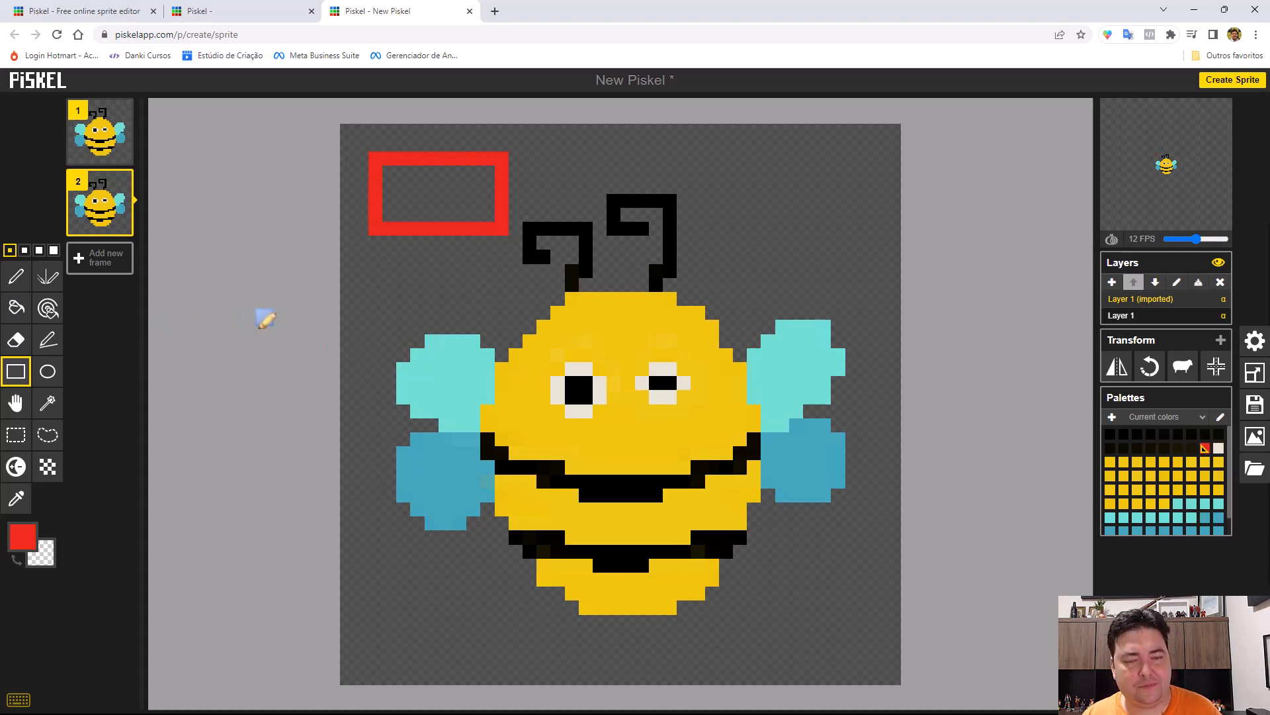
pyautogui.hotkey('ctrl', 'z')
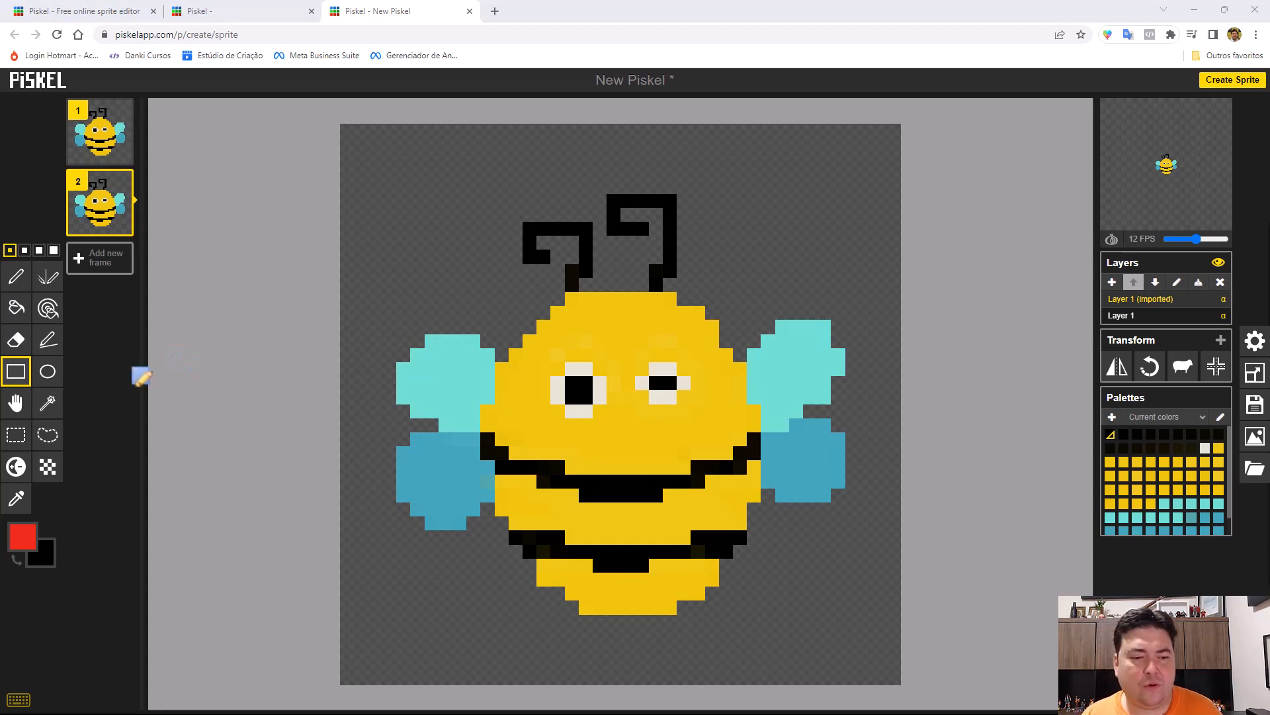
# Paint a red diagonal Pen stroke with the primary color and a short black one with the secondary color beside the left antenna.
pyautogui.click(18, 276)
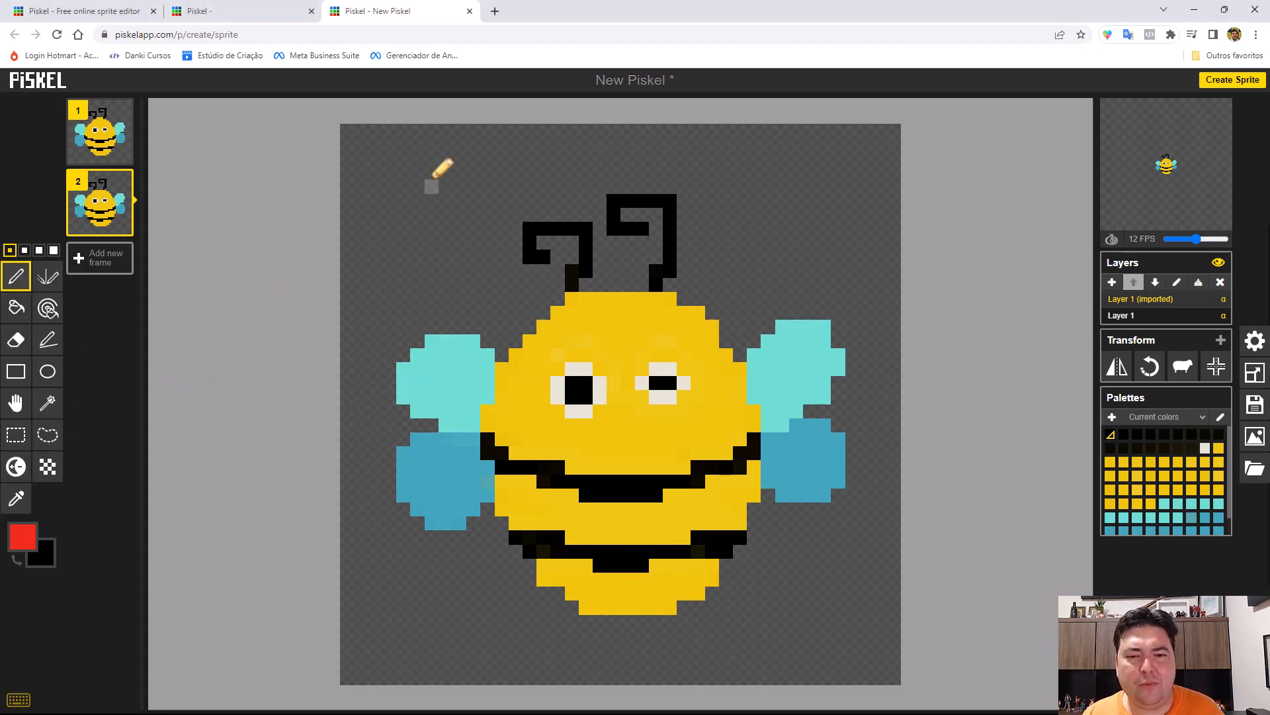
pyautogui.moveTo(446, 159); pyautogui.dragTo(439, 173)
pyautogui.moveTo(402, 225); pyautogui.dragTo(389, 242)
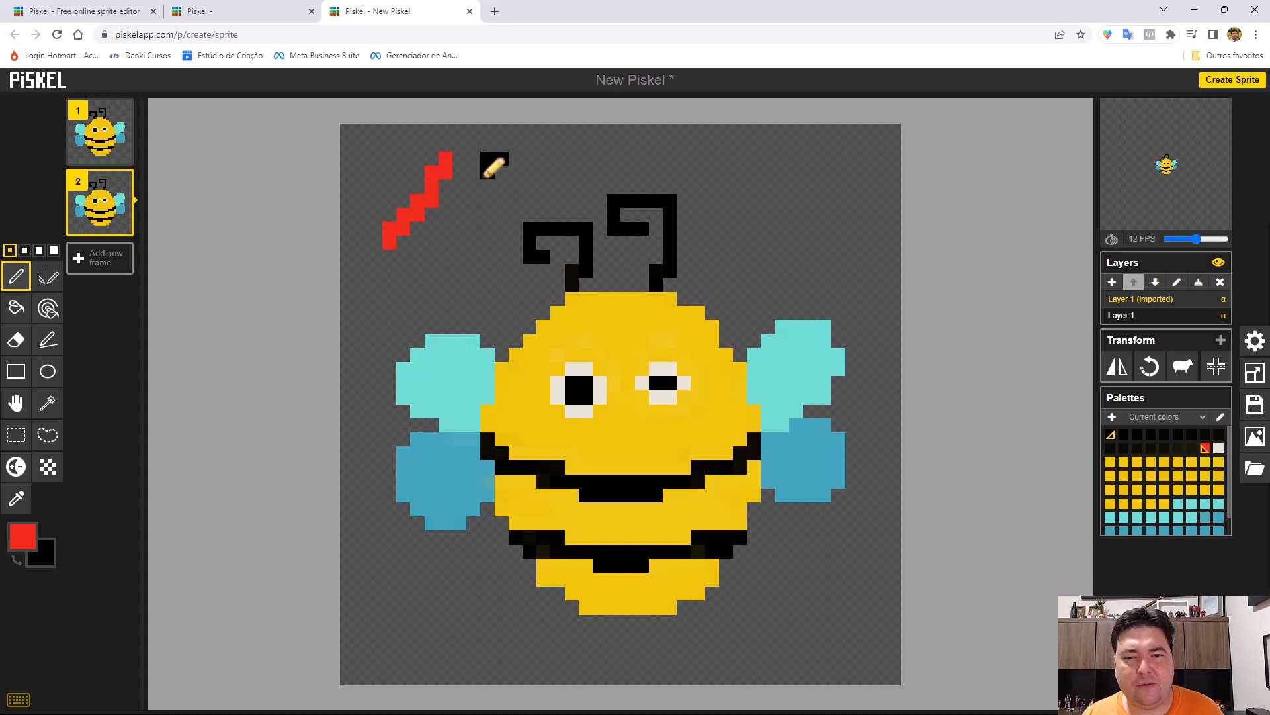
# Set the secondary color to green, and paint alternating green and red diagonal Pen strokes beside the left antenna.
pyautogui.click(42, 557)
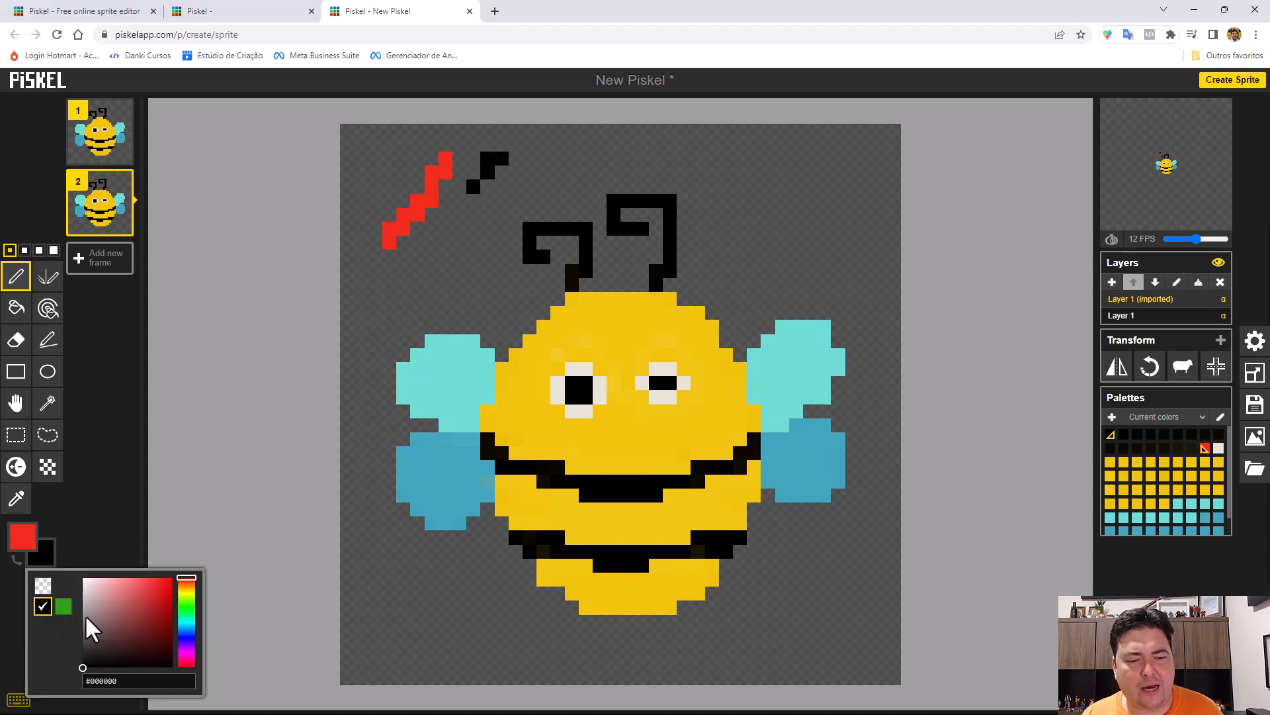
pyautogui.click(64, 606)
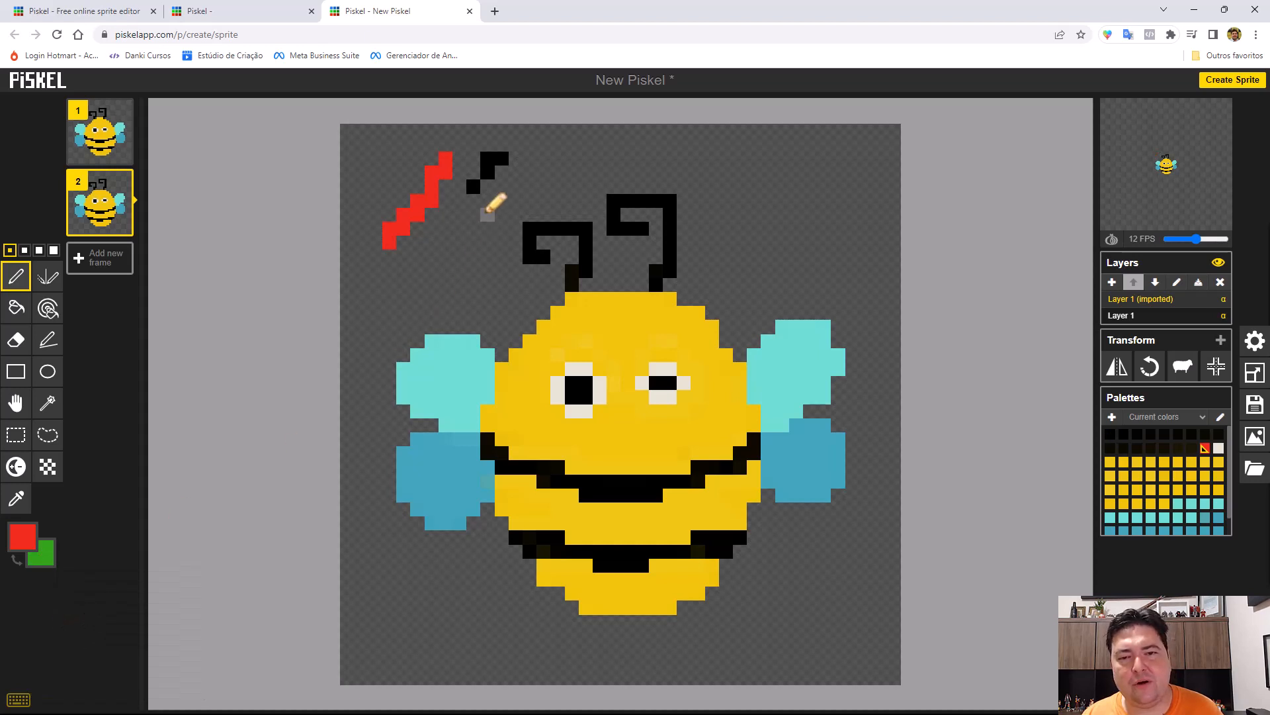
pyautogui.moveTo(530, 171)
pyautogui.mouseDown()
pyautogui.moveTo(395, 277)
pyautogui.moveTo(494, 170)
pyautogui.moveTo(397, 258)
pyautogui.mouseUp()
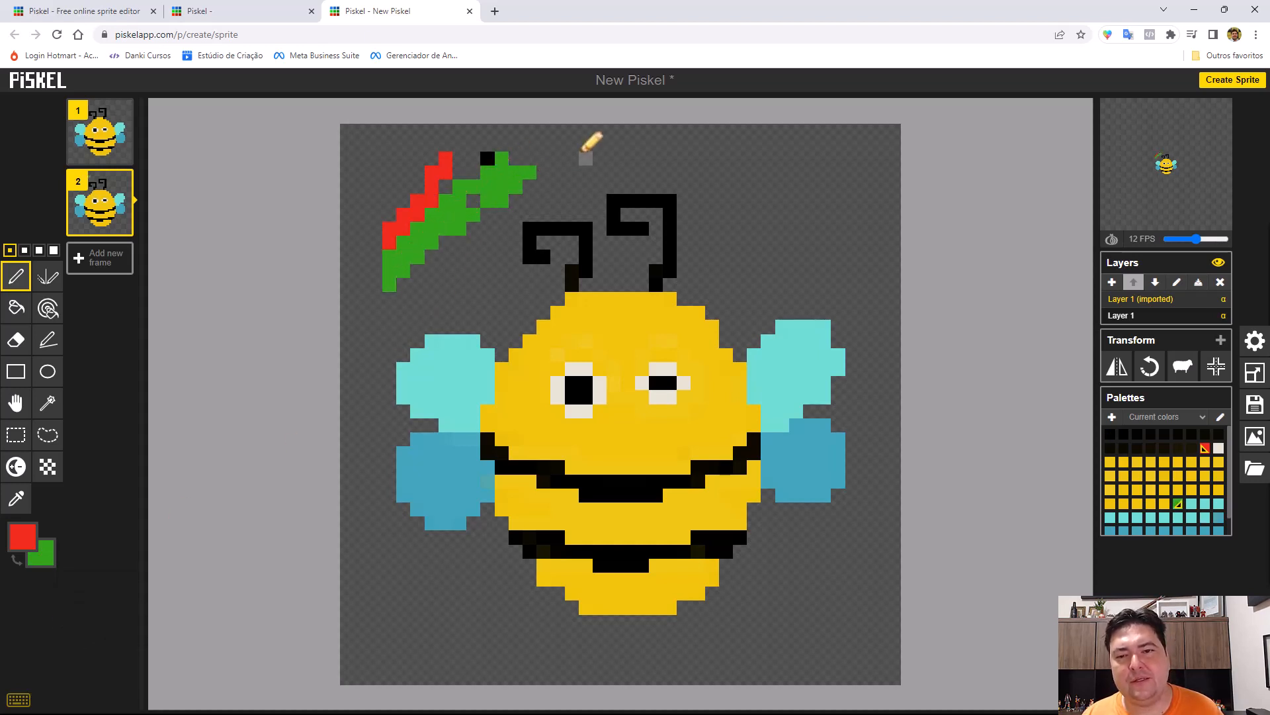
pyautogui.moveTo(586, 144)
pyautogui.mouseDown()
pyautogui.moveTo(475, 181)
pyautogui.moveTo(453, 200)
pyautogui.mouseUp()
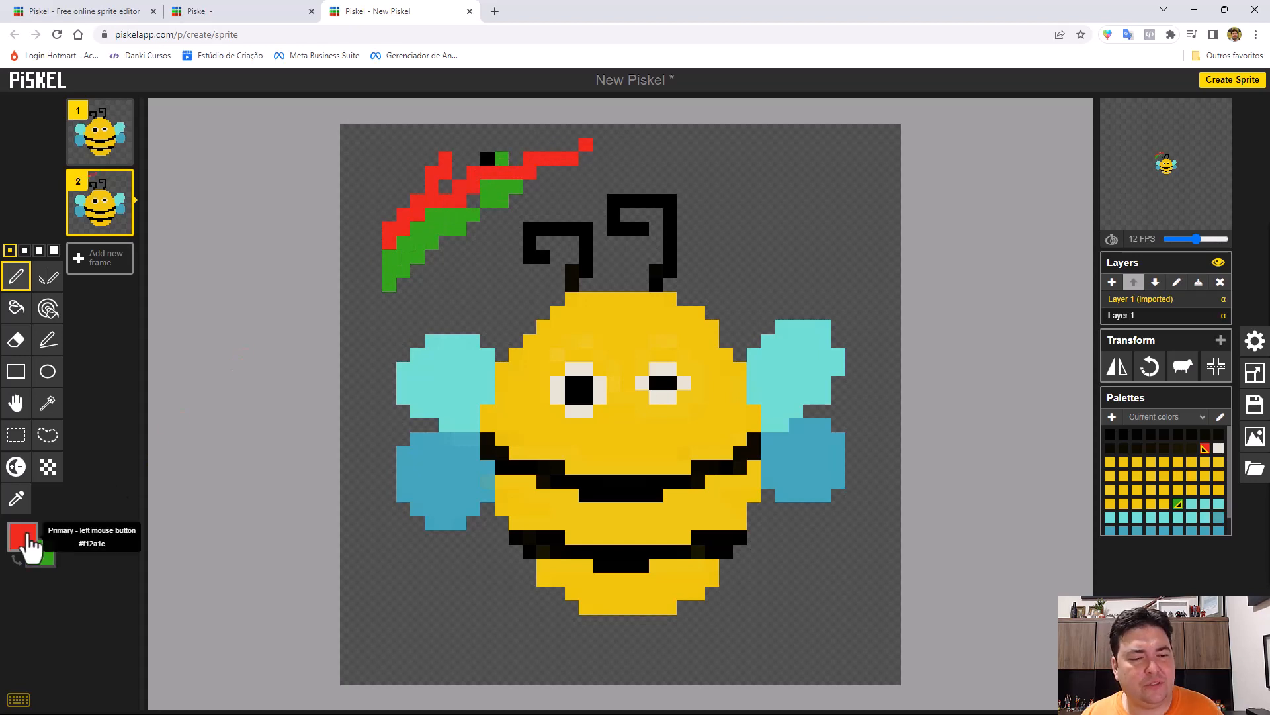
pyautogui.moveTo(575, 172); pyautogui.dragTo(476, 212)
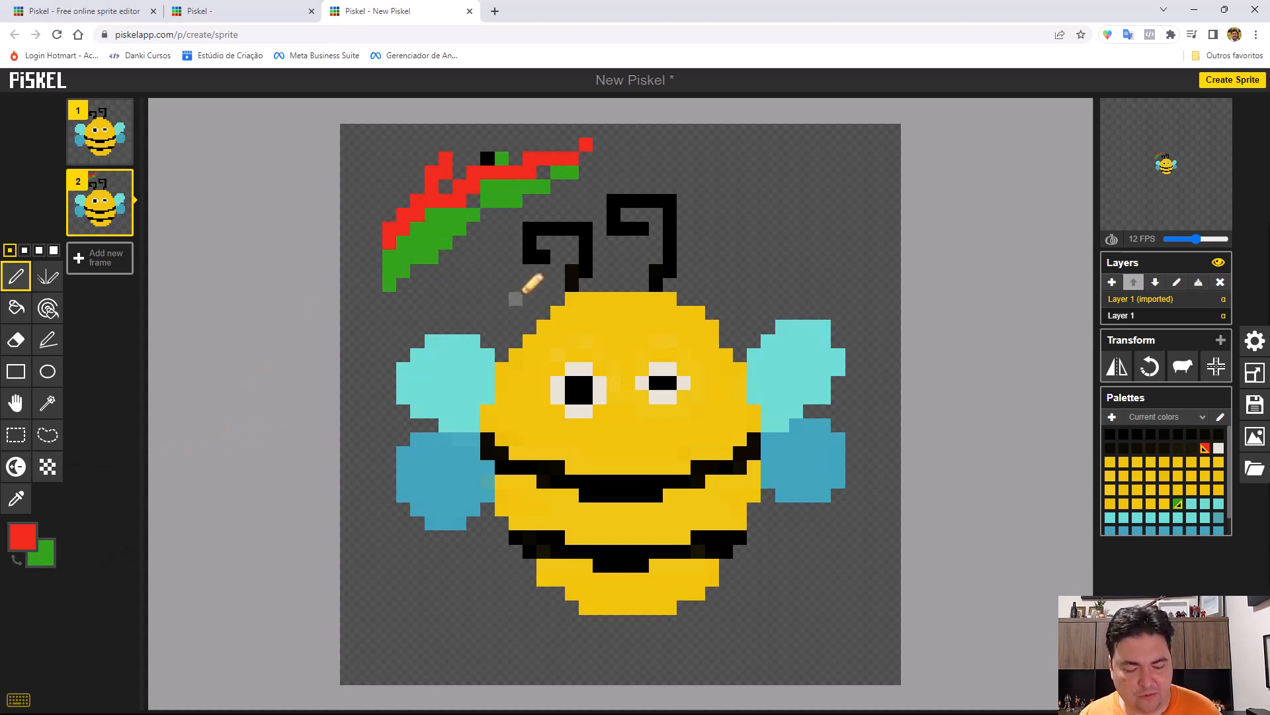
# Undo all the red, black and green Pen strokes beside the left antenna.
pyautogui.hotkey('ctrl', 'z')
pyautogui.hotkey('ctrl', 'z')
pyautogui.hotkey('ctrl', 'z')
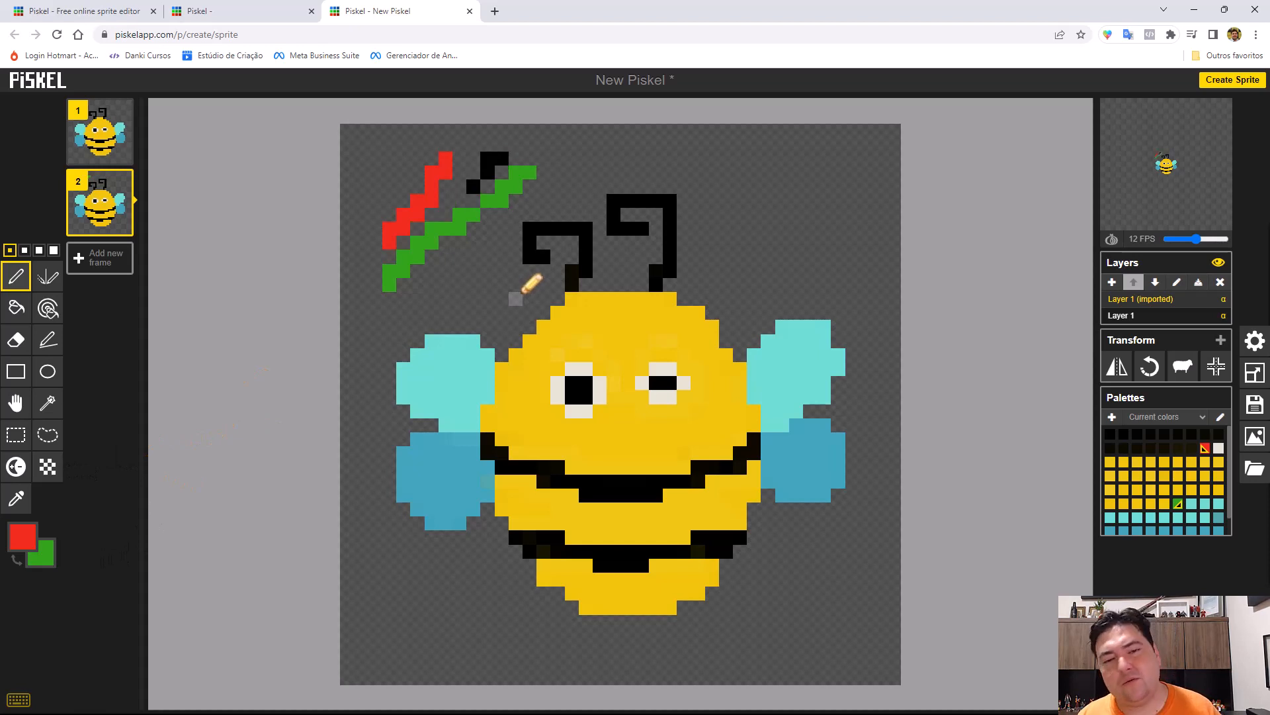
pyautogui.hotkey('ctrl', 'z')
pyautogui.hotkey('ctrl', 'z')
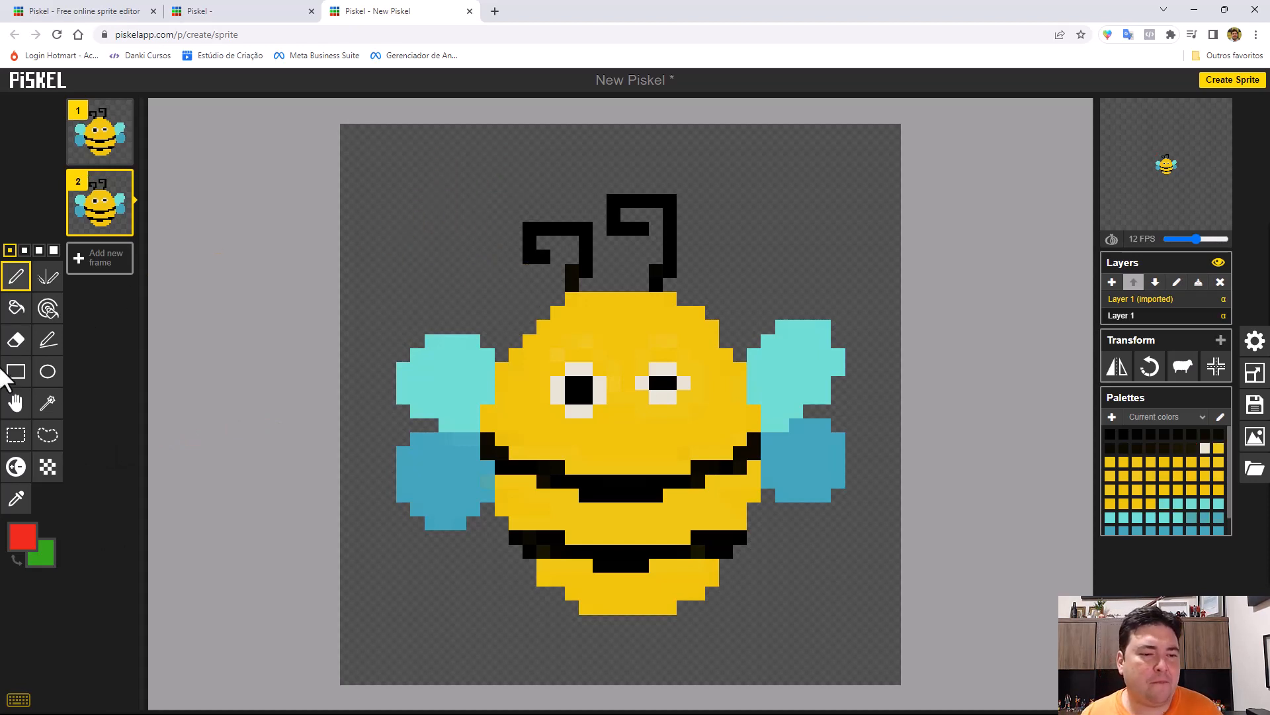
# Try a red circle outline with the Circle tool above the bee's upper left wing, and undo it.
pyautogui.click(46, 375)
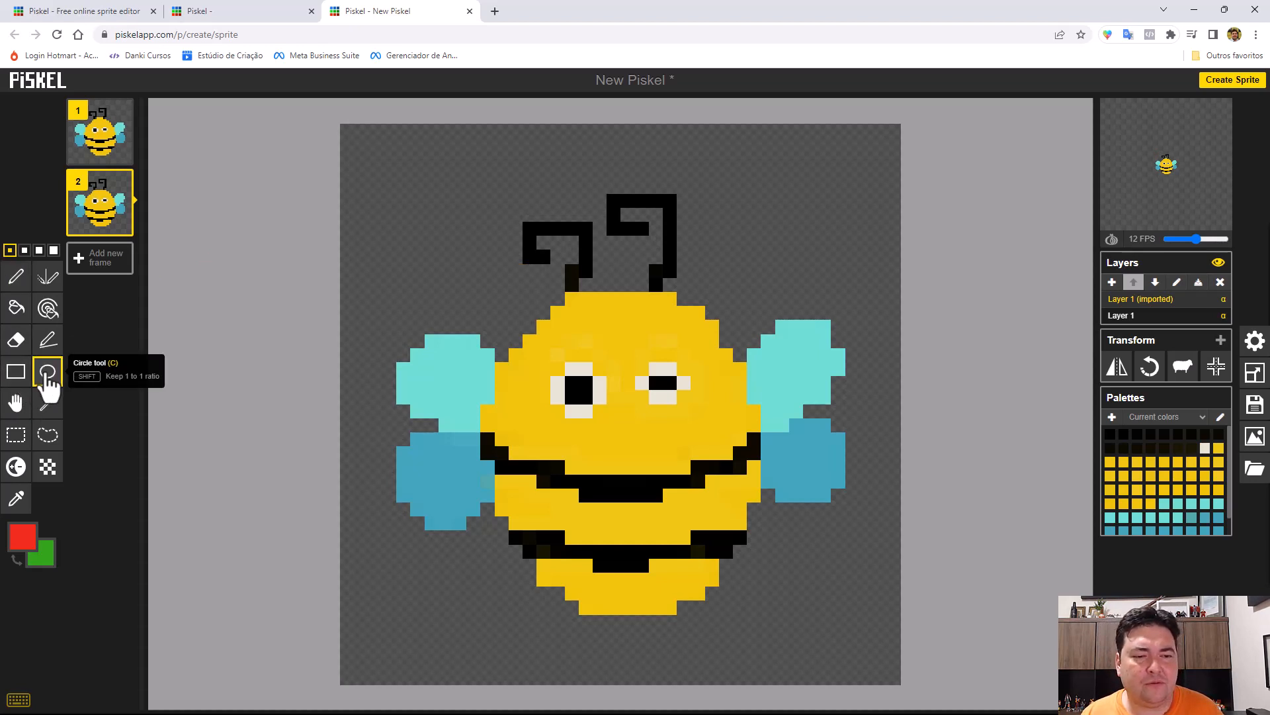
pyautogui.moveTo(387, 162)
pyautogui.mouseDown()
pyautogui.moveTo(445, 219)
pyautogui.moveTo(489, 232)
pyautogui.mouseUp()
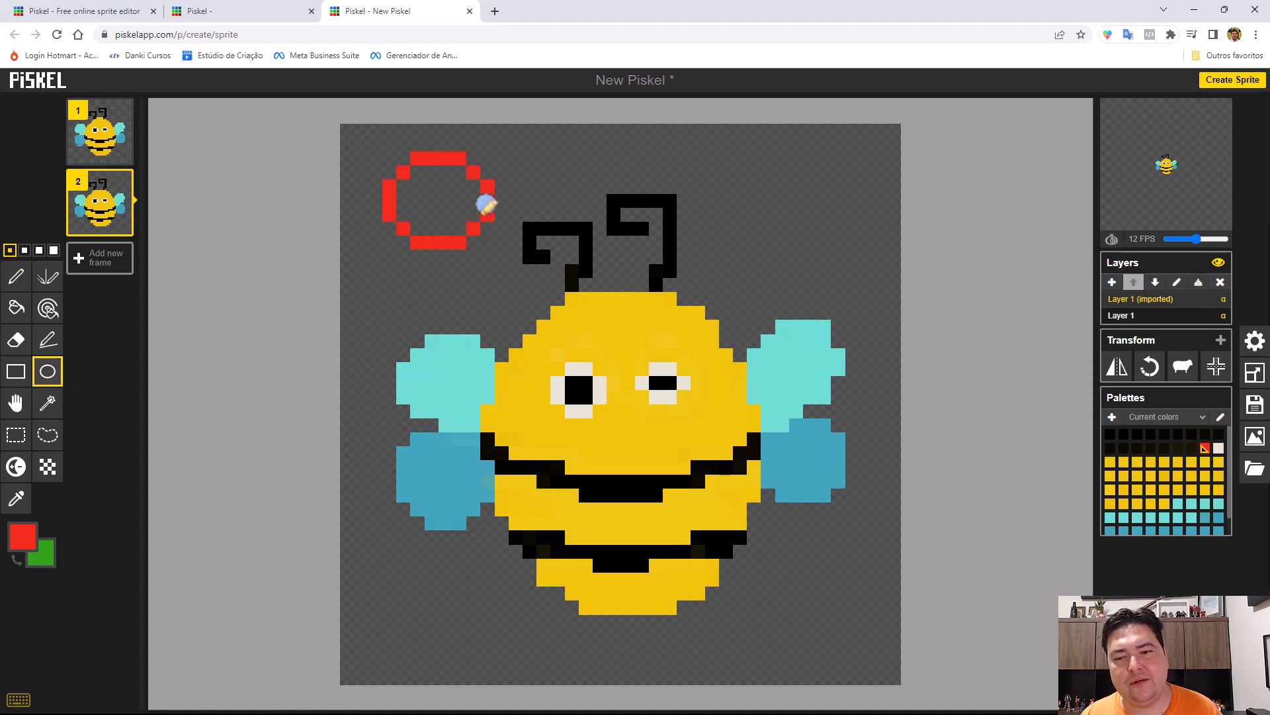
pyautogui.hotkey('ctrl', 'z')
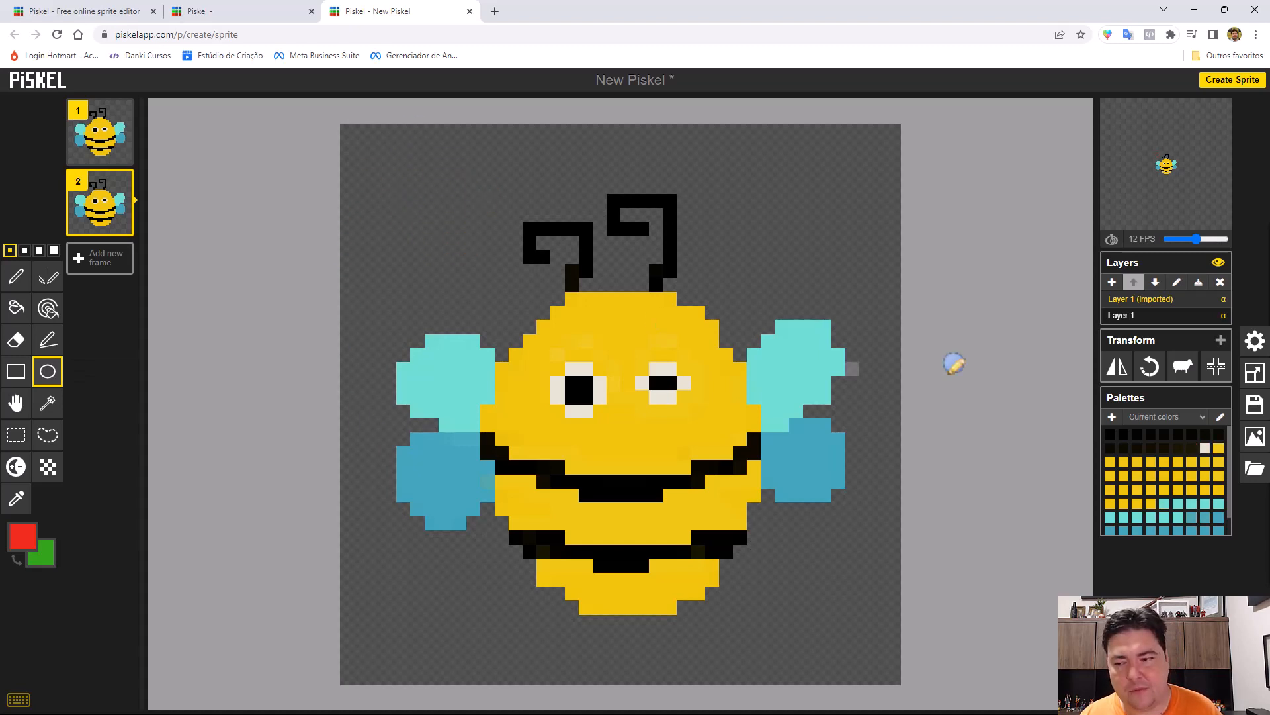
# Set the primary color to the palette's off-white, try a circle over the bee's left eye, and undo it.
pyautogui.click(1205, 448)
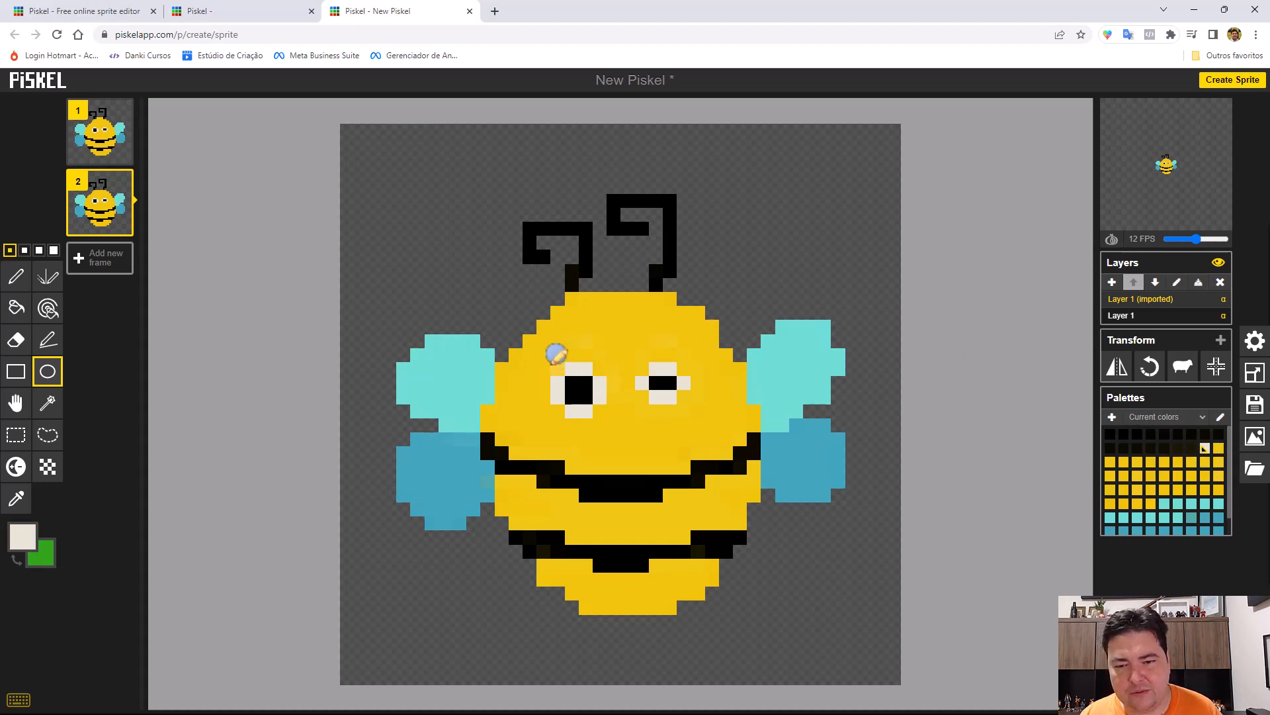
pyautogui.moveTo(555, 354); pyautogui.dragTo(617, 411)
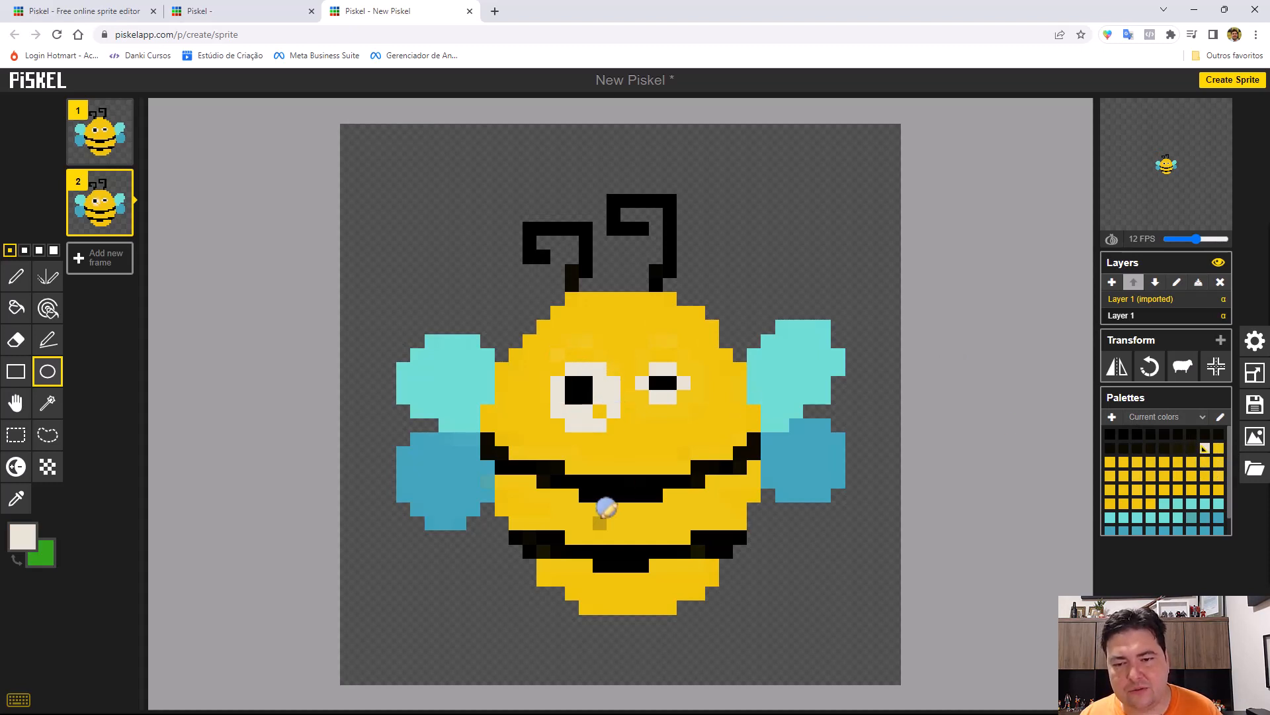
pyautogui.hotkey('ctrl', 'z')
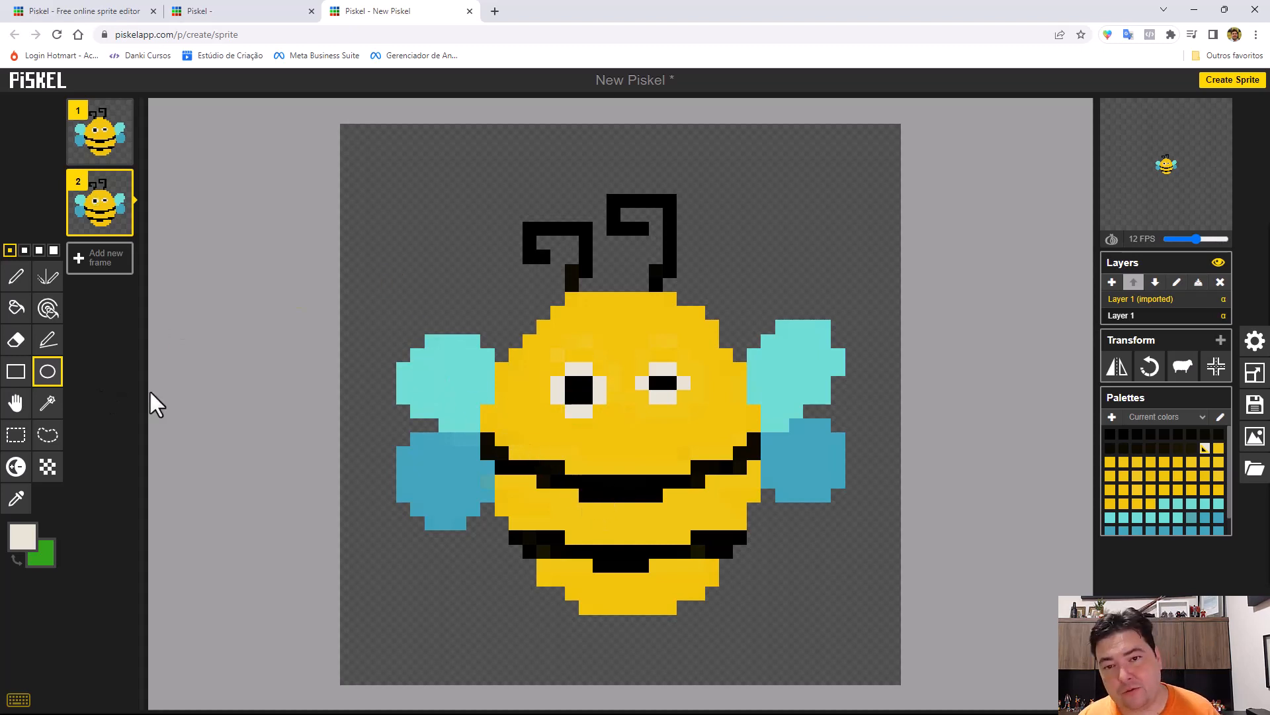
# Shift the bee in frame 2 with the Move tool so it ends one pixel higher at its original horizontal position.
pyautogui.click(13, 405)
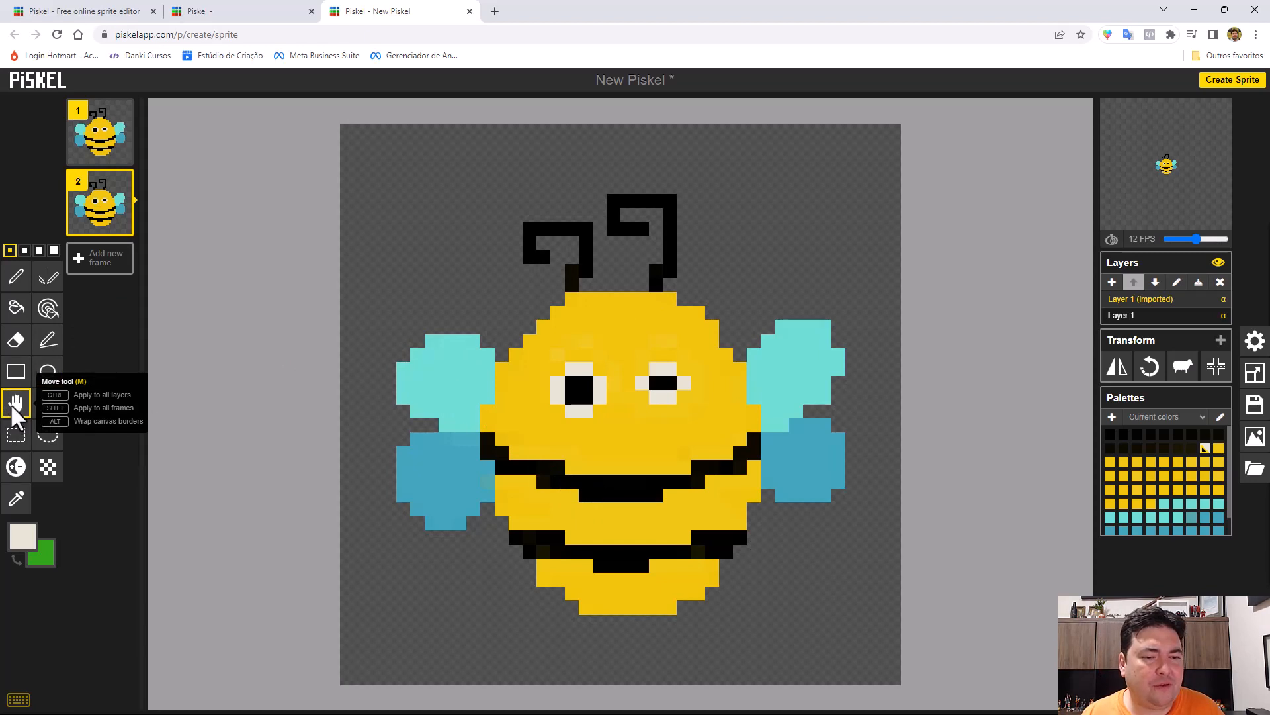
pyautogui.moveTo(618, 377)
pyautogui.mouseDown()
pyautogui.moveTo(579, 343)
pyautogui.moveTo(568, 382)
pyautogui.moveTo(604, 377)
pyautogui.moveTo(593, 346)
pyautogui.moveTo(567, 374)
pyautogui.moveTo(617, 382)
pyautogui.moveTo(623, 370)
pyautogui.mouseUp()
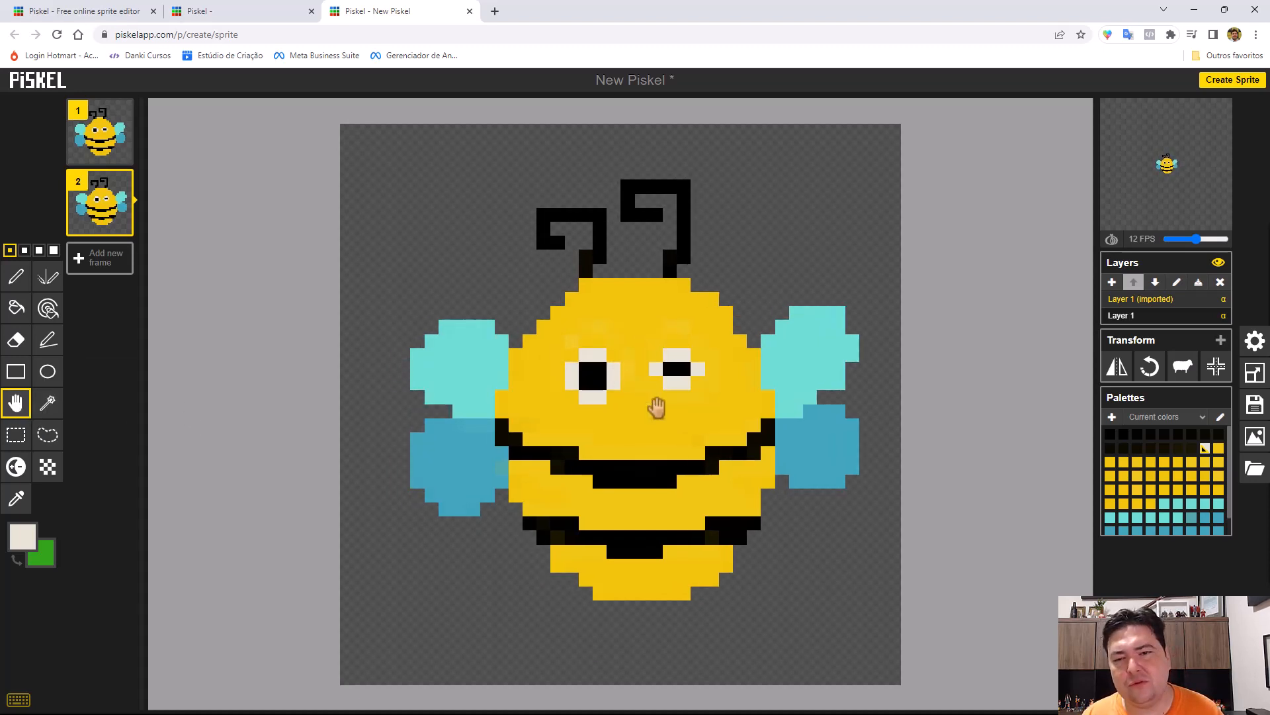
pyautogui.moveTo(658, 406)
pyautogui.mouseDown()
pyautogui.moveTo(598, 363)
pyautogui.moveTo(635, 418)
pyautogui.moveTo(645, 410)
pyautogui.mouseUp()
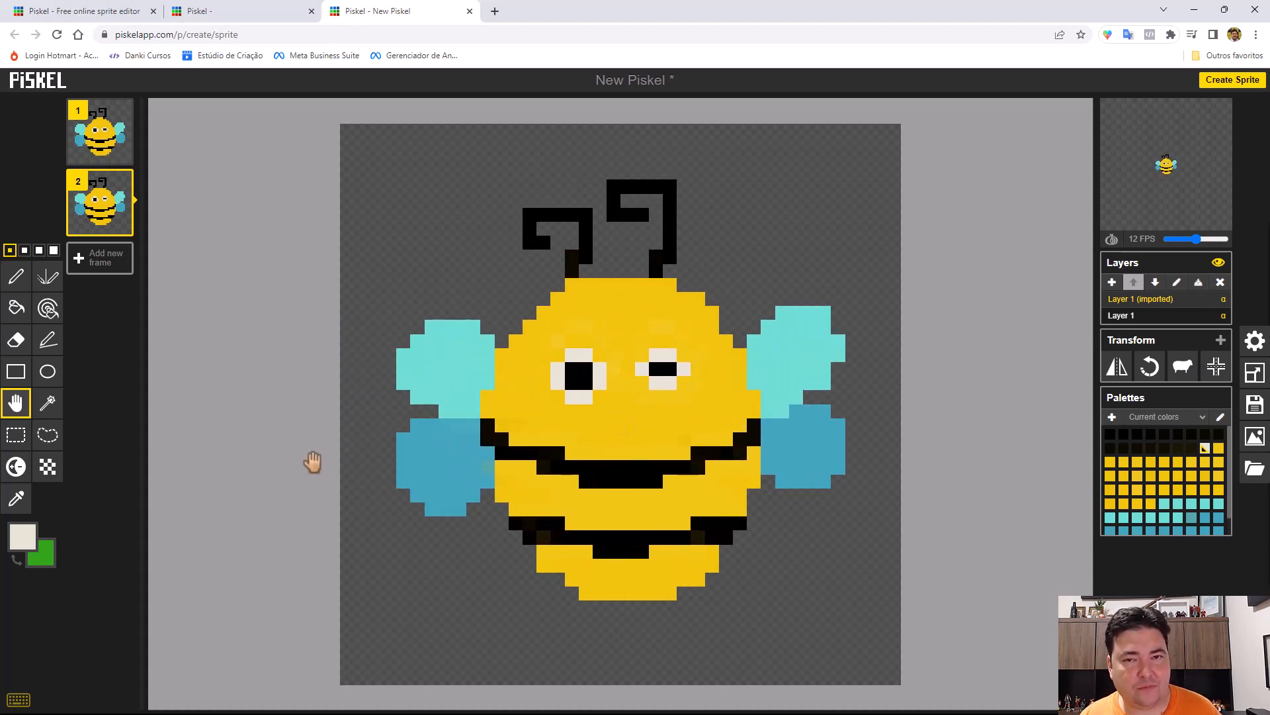
# Use Shape selection on the bee's yellow face, lower right wing and upper black stripe in turn, ending with the right antenna selected.
pyautogui.click(48, 404)
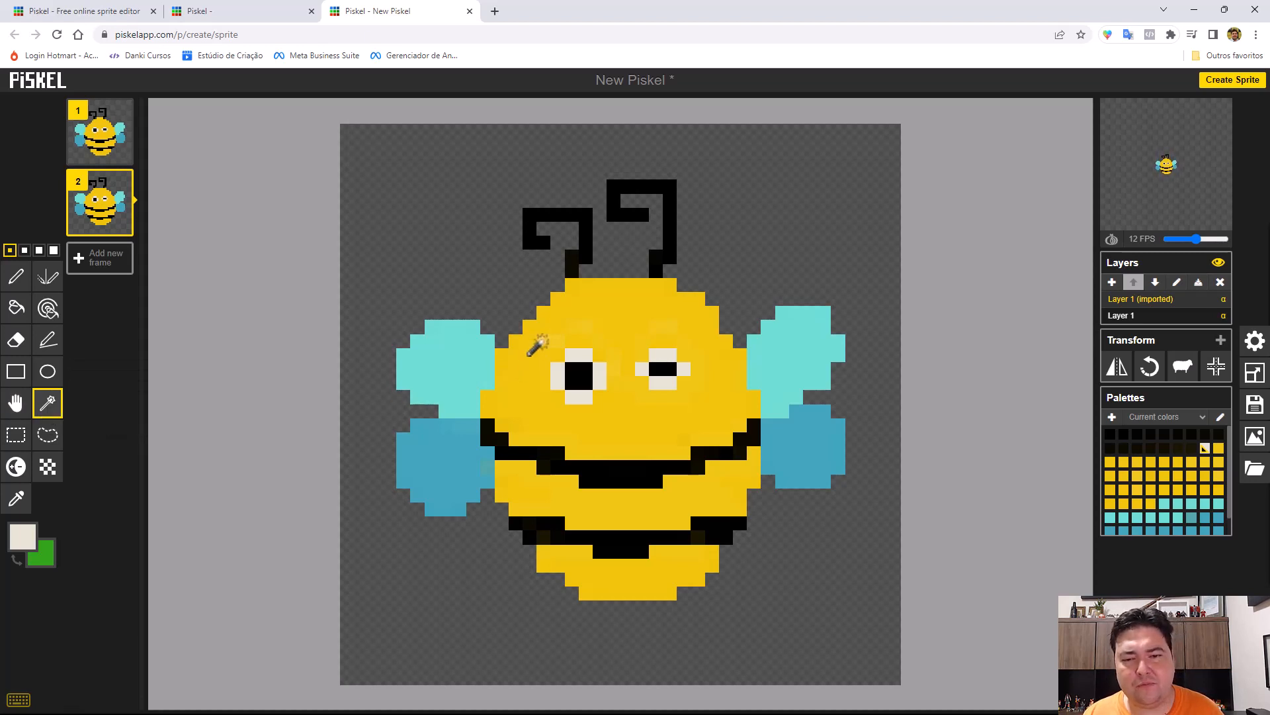
pyautogui.click(573, 320)
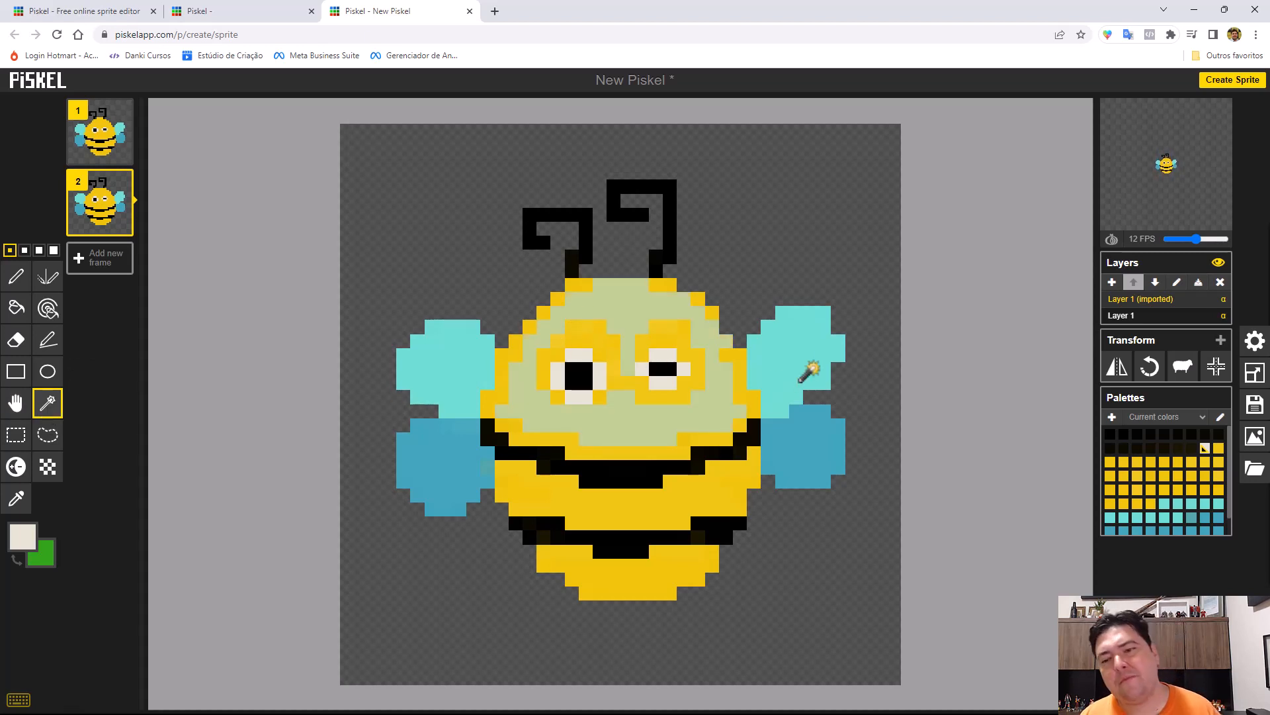
pyautogui.click(794, 456)
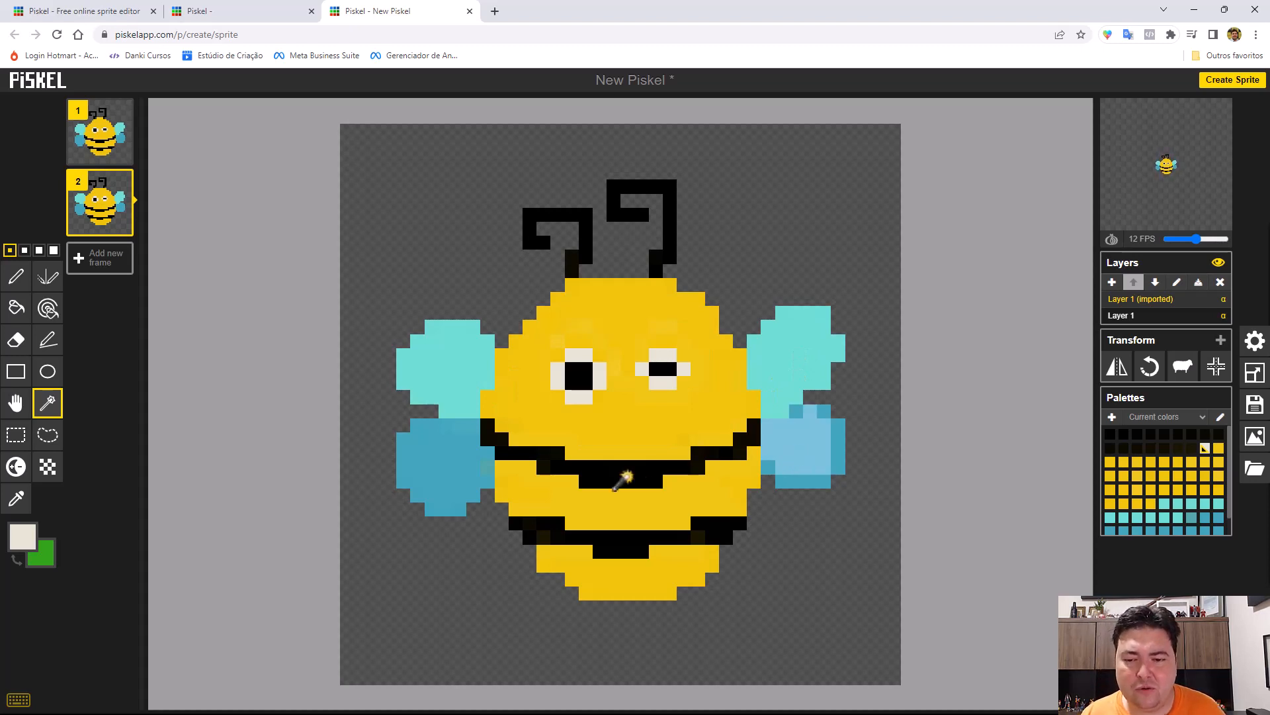
pyautogui.click(619, 481)
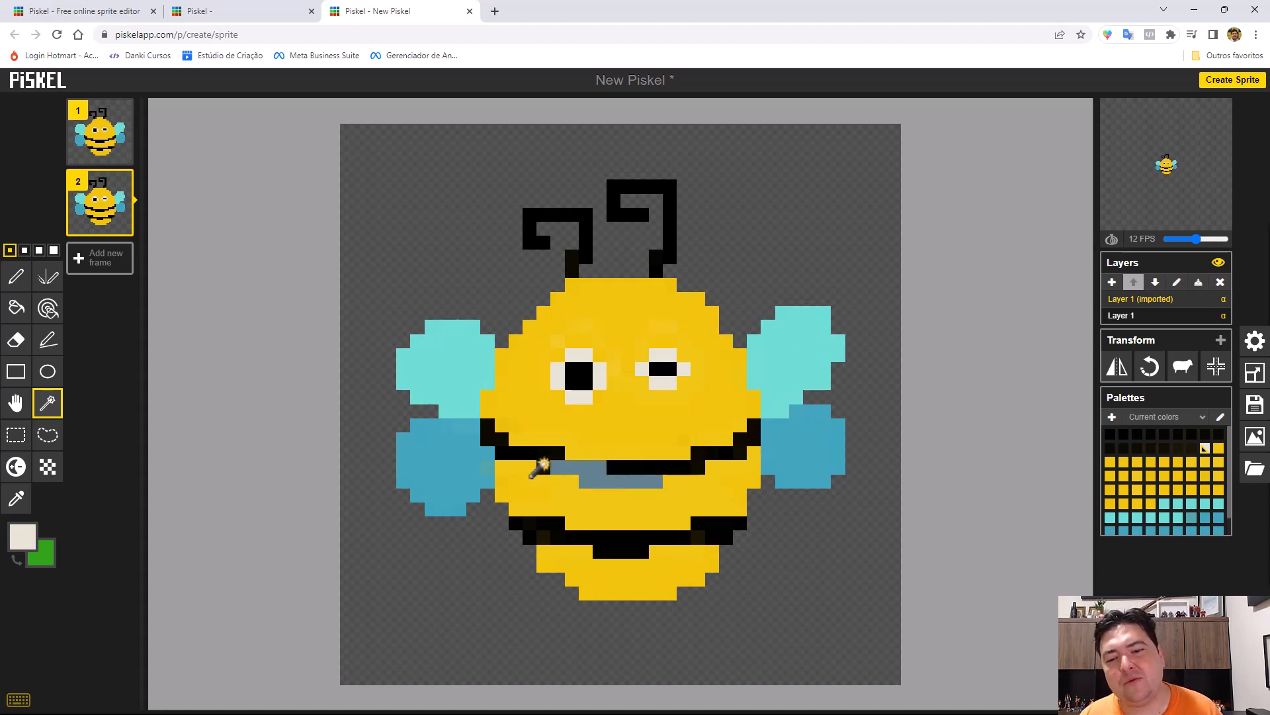
pyautogui.click(659, 263)
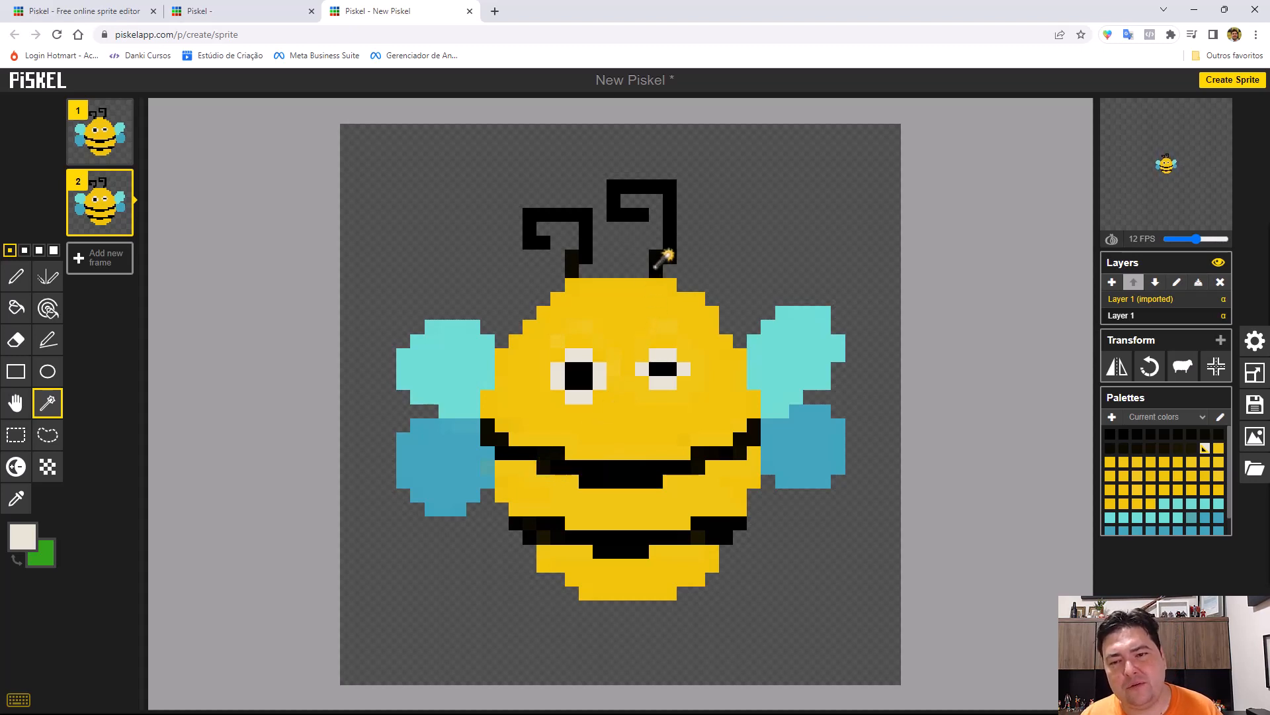
pyautogui.click(665, 258)
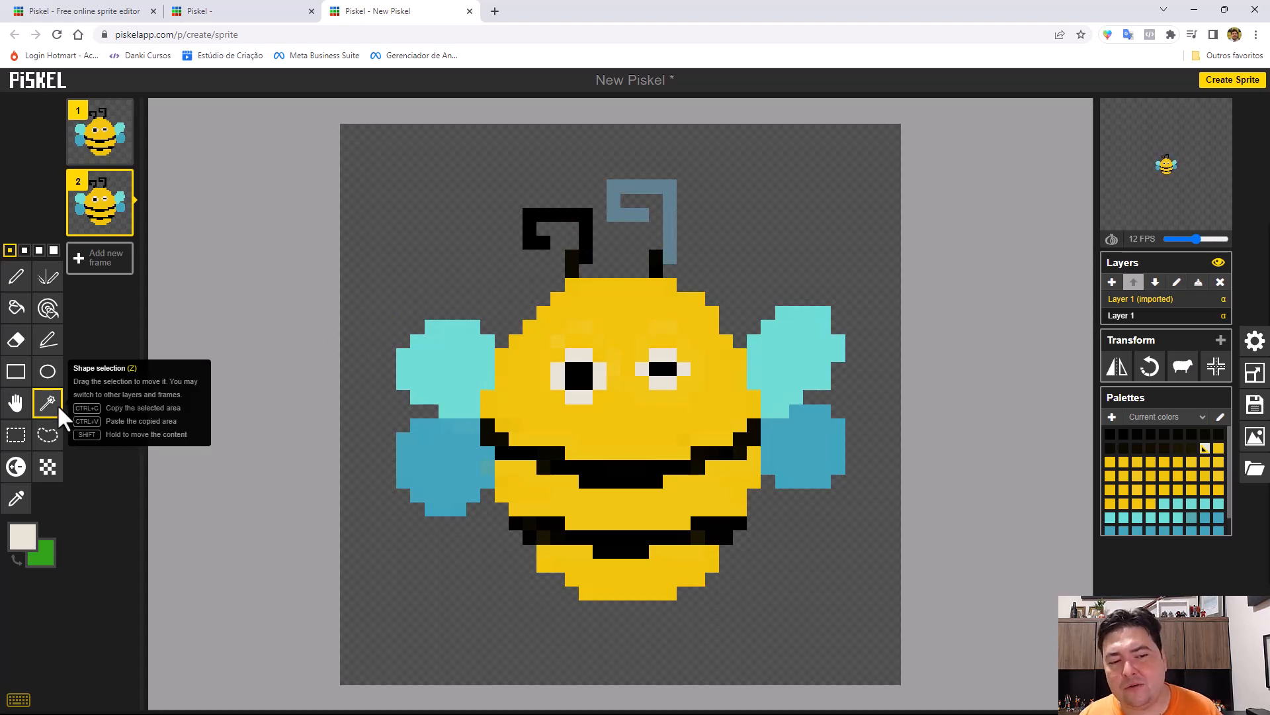
# Try a rectangle selection across the bee's eyes and right wings, clear it, and lasso-select most of its face and upper stripe.
pyautogui.click(18, 439)
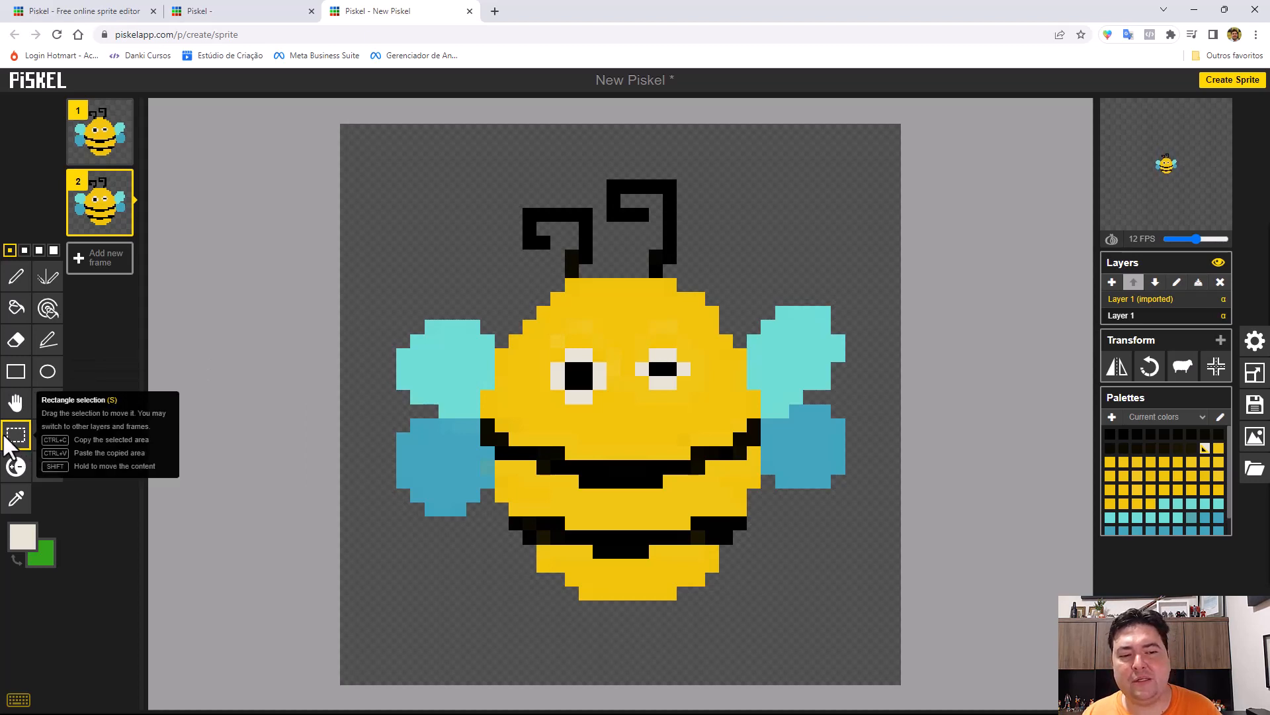
pyautogui.moveTo(540, 305); pyautogui.dragTo(802, 444)
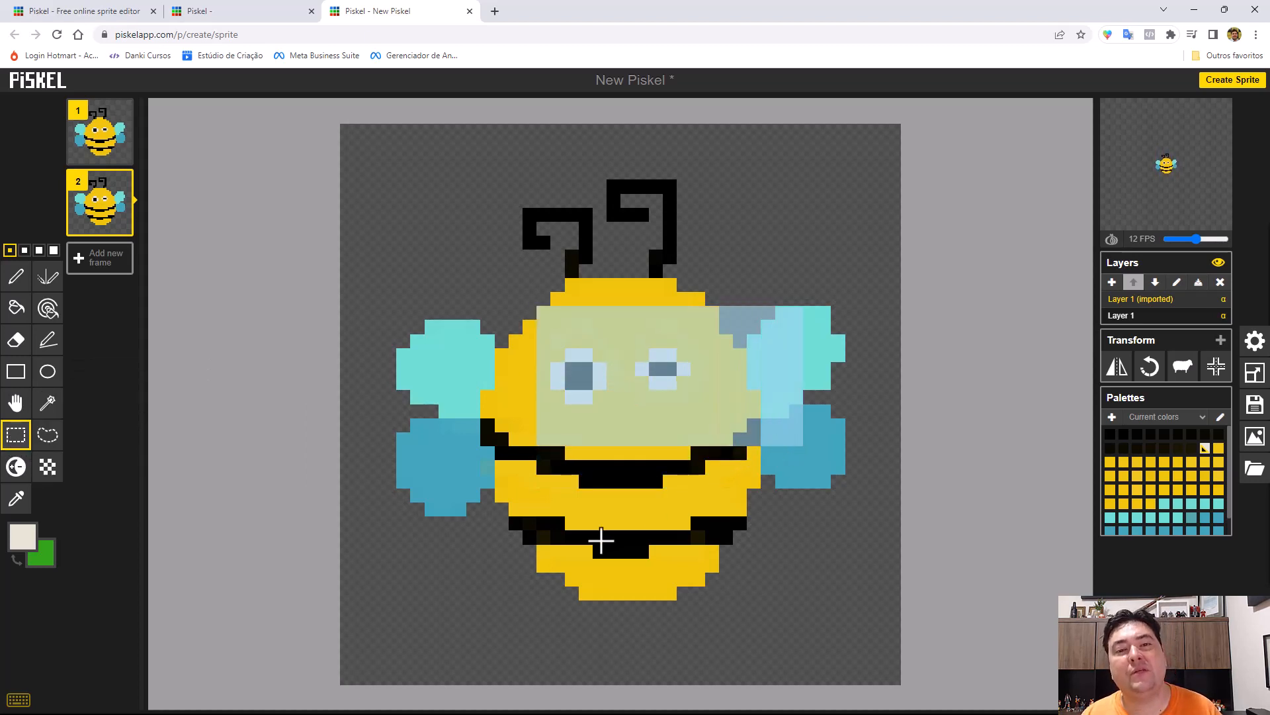
pyautogui.click(16, 403)
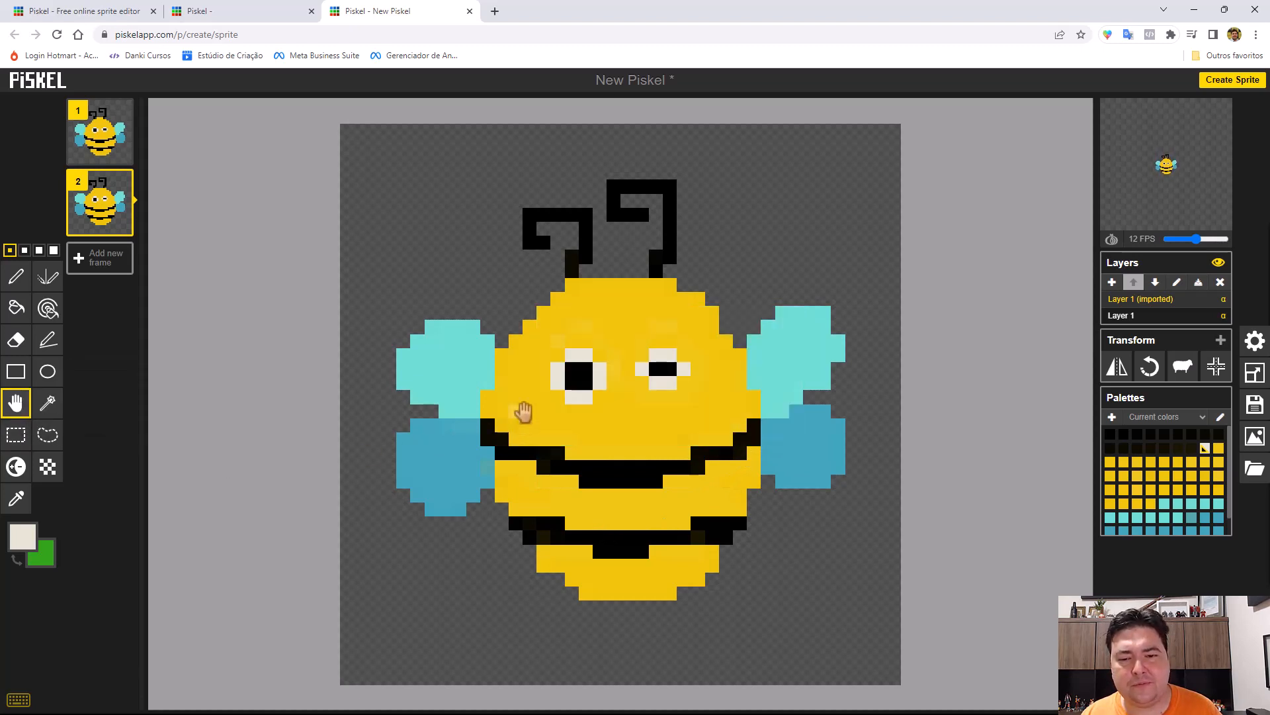
pyautogui.click(49, 440)
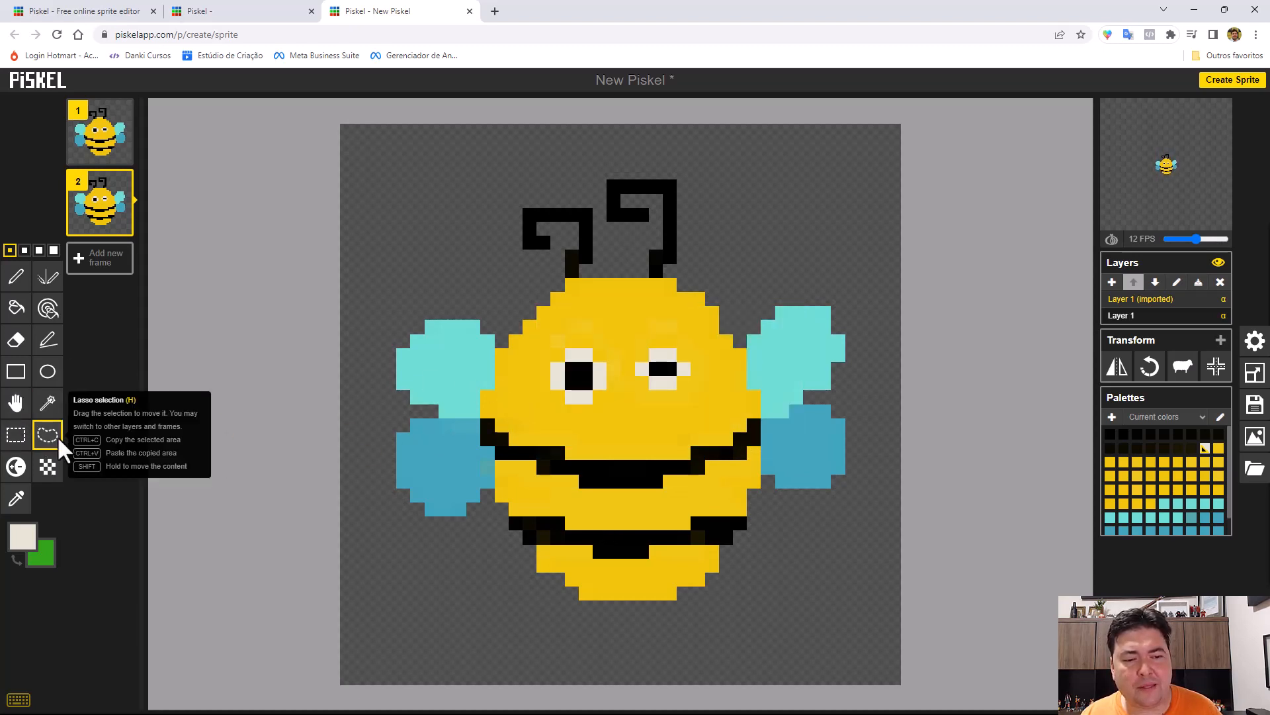
pyautogui.moveTo(515, 374)
pyautogui.mouseDown()
pyautogui.moveTo(590, 298)
pyautogui.moveTo(663, 297)
pyautogui.moveTo(696, 327)
pyautogui.moveTo(702, 376)
pyautogui.moveTo(739, 419)
pyautogui.moveTo(733, 445)
pyautogui.moveTo(602, 519)
pyautogui.moveTo(558, 520)
pyautogui.moveTo(517, 492)
pyautogui.moveTo(491, 417)
pyautogui.mouseUp()
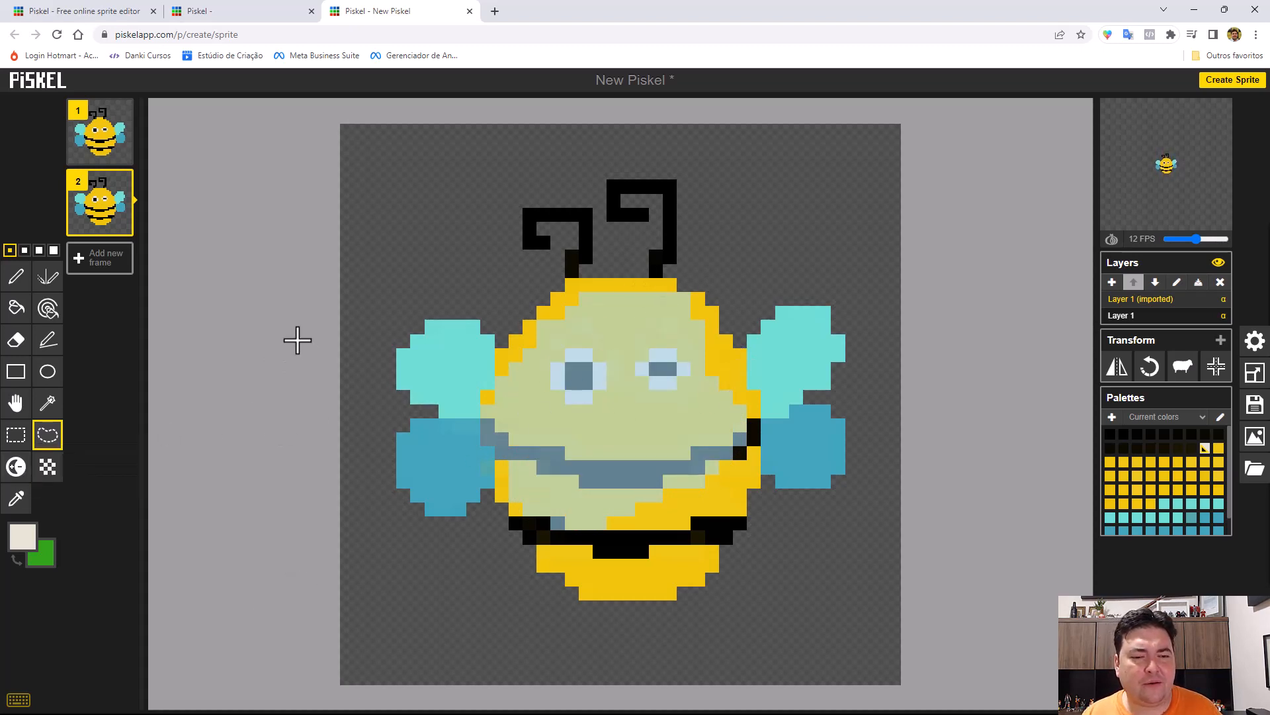
# Try lightening and darkening strokes with the Lighten tool on the bee's forehead, left cheek and below its left eye, and undo them all.
pyautogui.click(15, 466)
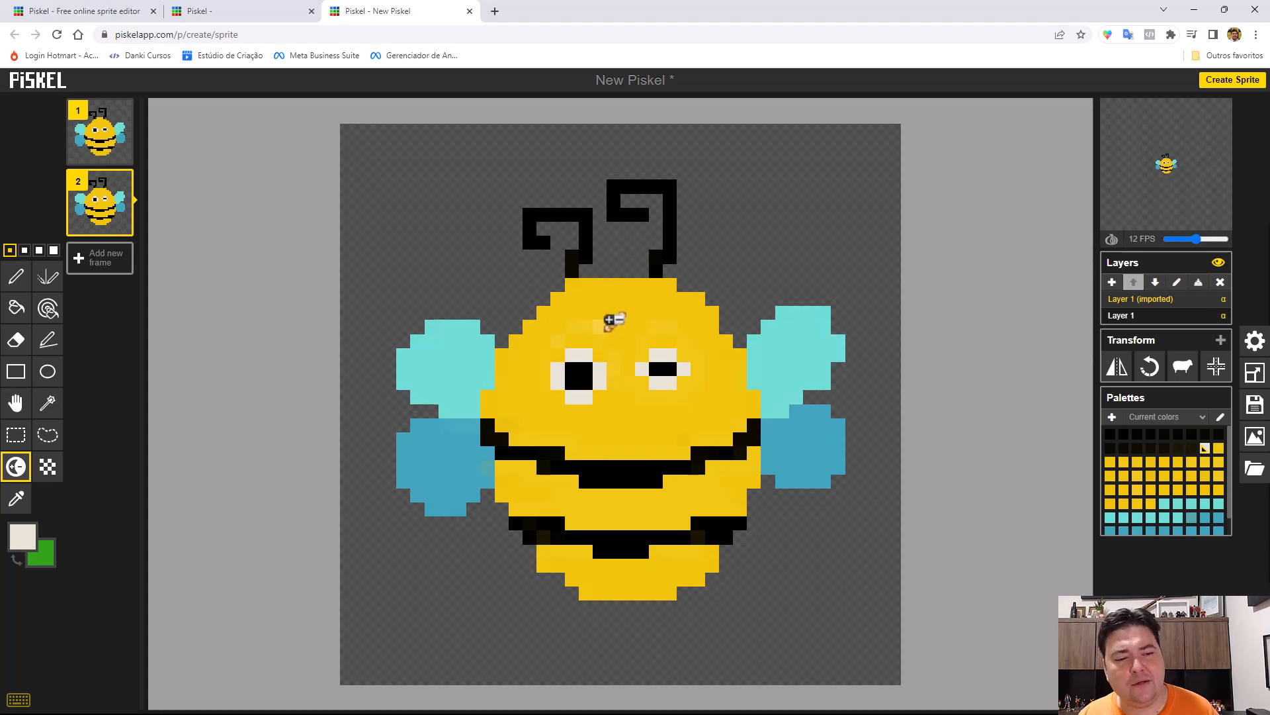
pyautogui.moveTo(586, 308); pyautogui.dragTo(673, 305)
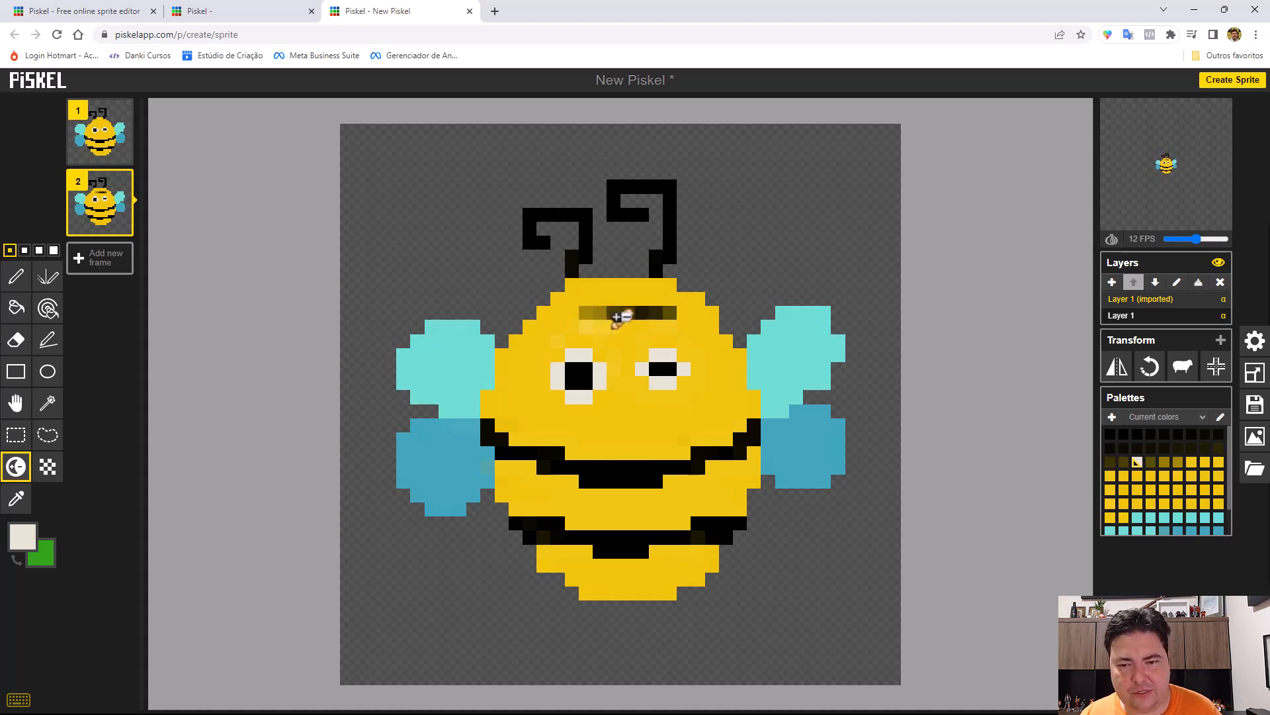
pyautogui.moveTo(619, 316); pyautogui.dragTo(672, 317)
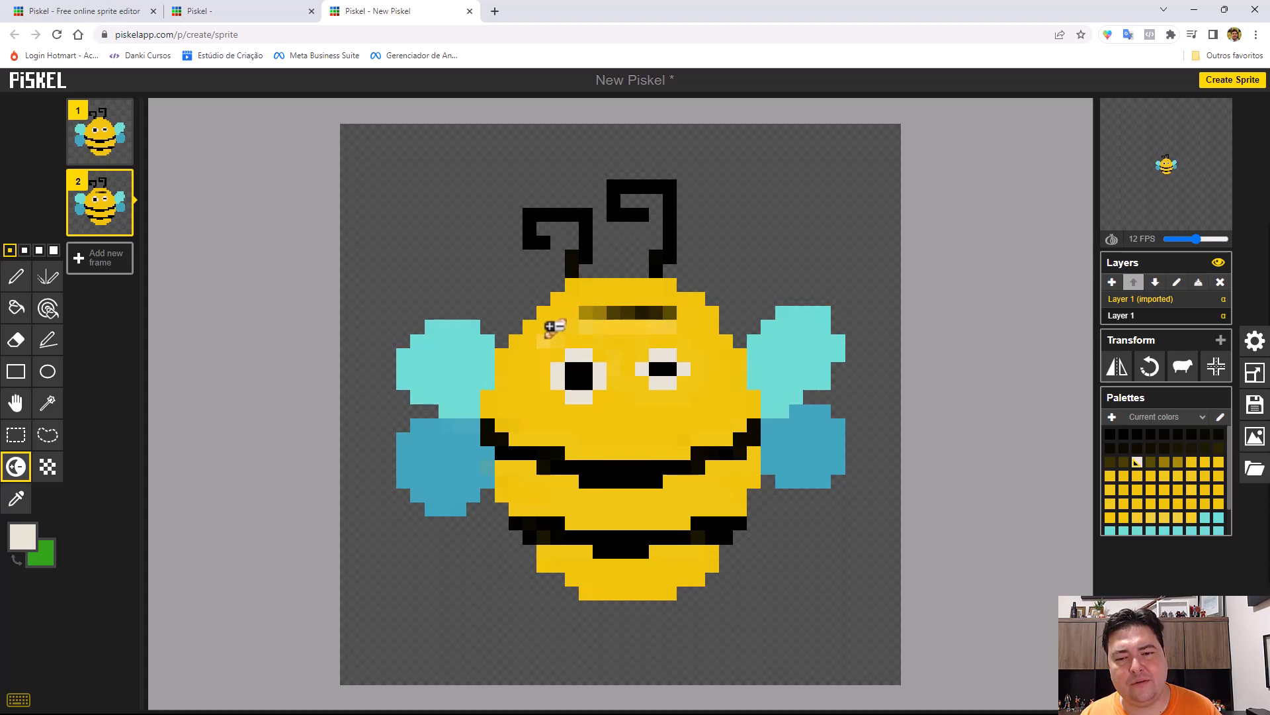
pyautogui.moveTo(548, 325); pyautogui.dragTo(503, 432)
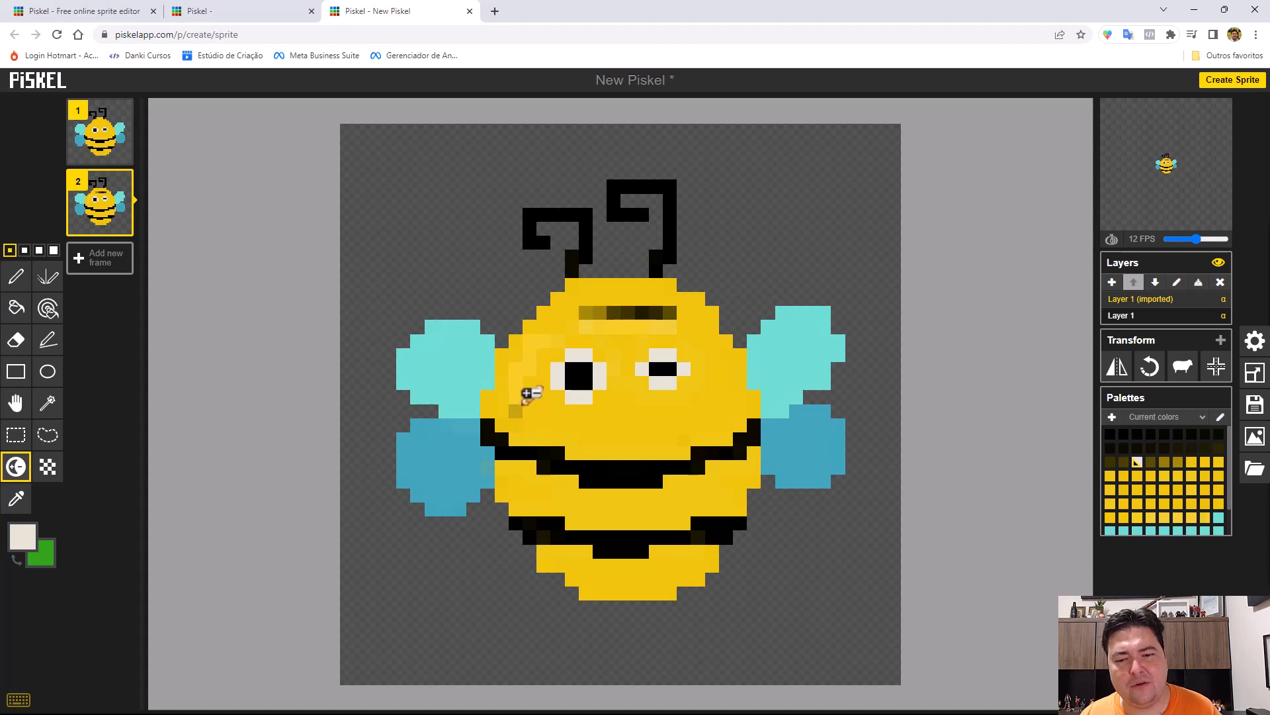
pyautogui.moveTo(528, 391)
pyautogui.mouseDown()
pyautogui.moveTo(553, 417)
pyautogui.moveTo(613, 420)
pyautogui.moveTo(612, 409)
pyautogui.mouseUp()
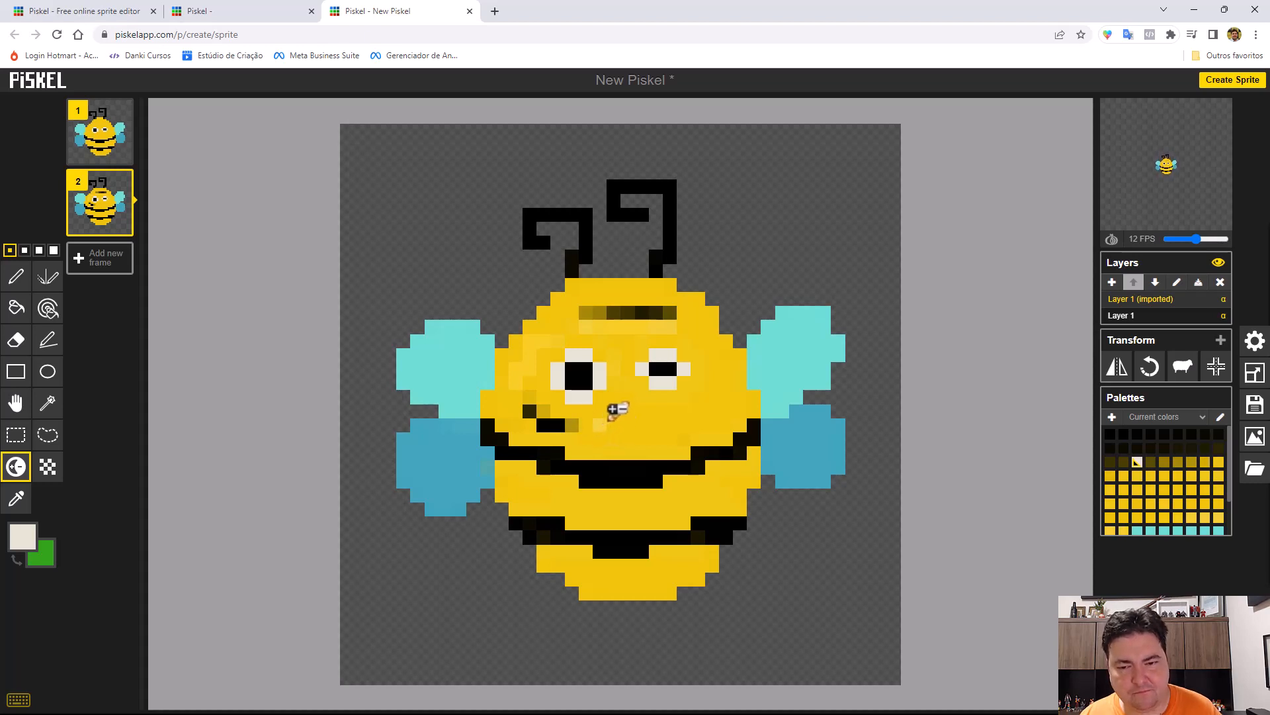
pyautogui.hotkey('ctrl', 'z')
pyautogui.hotkey('ctrl', 'z')
pyautogui.hotkey('ctrl', 'z')
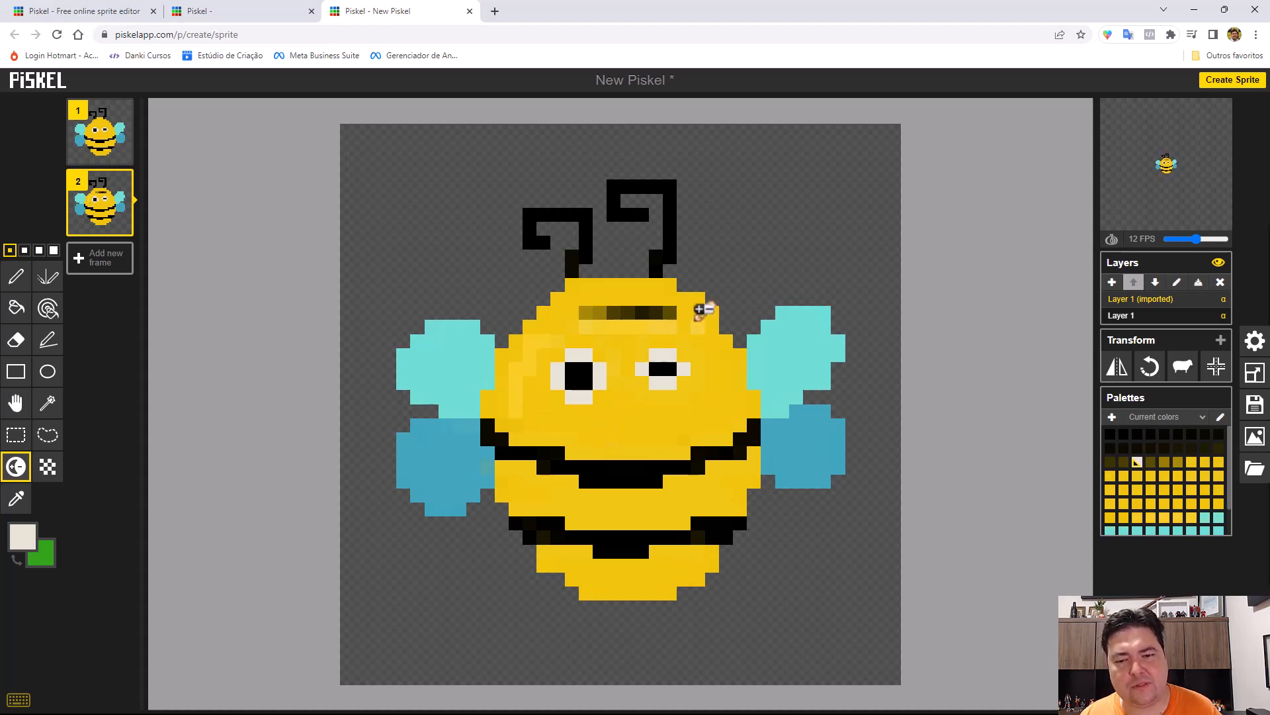
pyautogui.hotkey('ctrl', 'z')
pyautogui.hotkey('ctrl', 'z')
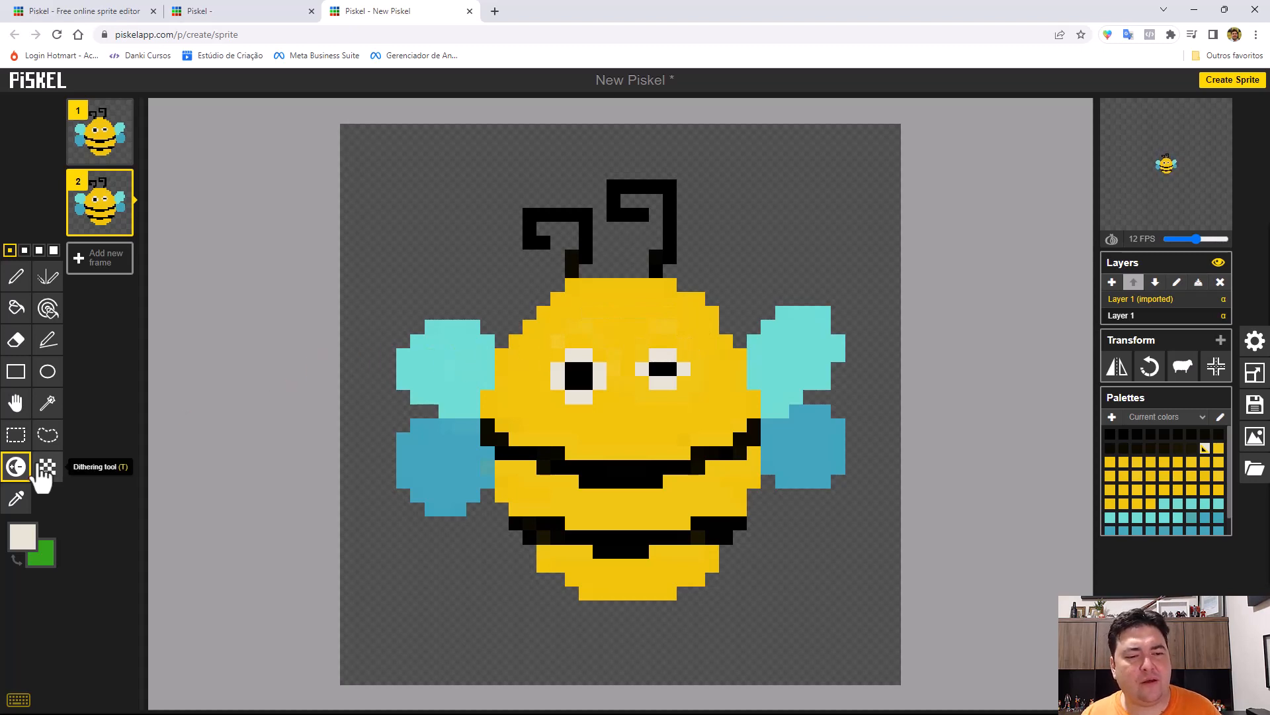
# Pick the right upper wing's turquoise as the primary color and the body's yellow as the secondary color with the Color picker.
pyautogui.click(17, 499)
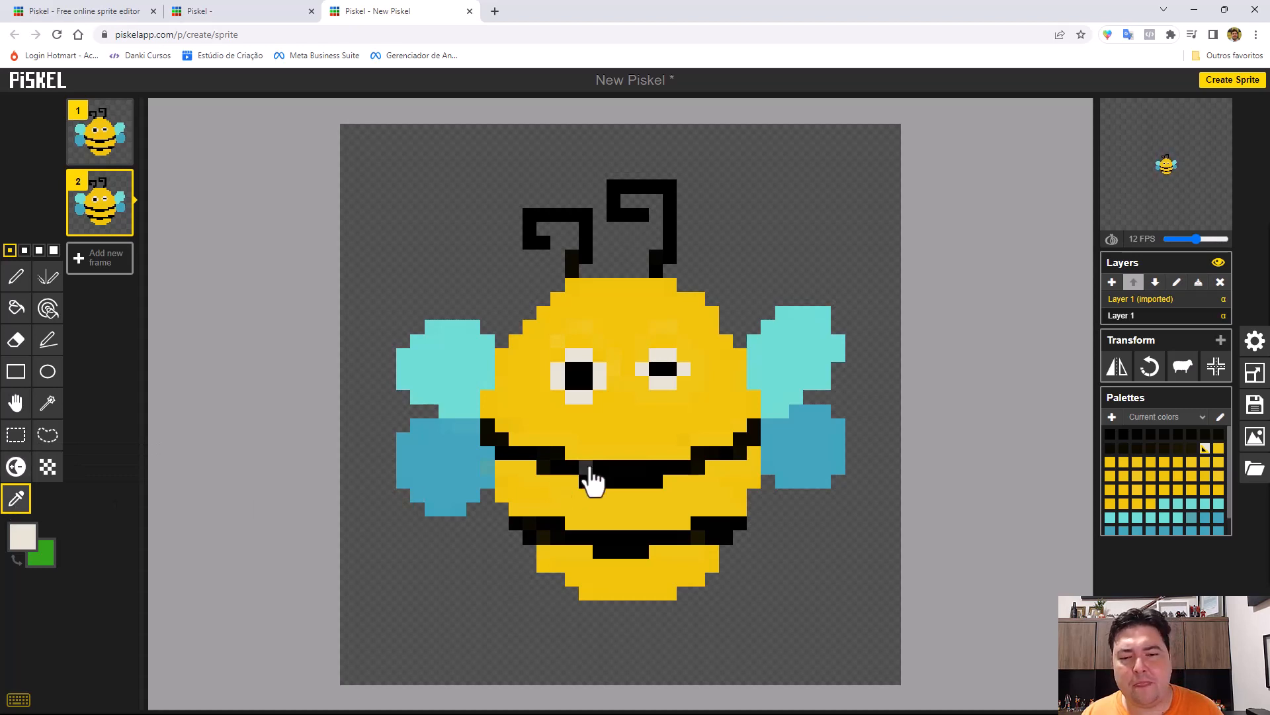
pyautogui.click(559, 328)
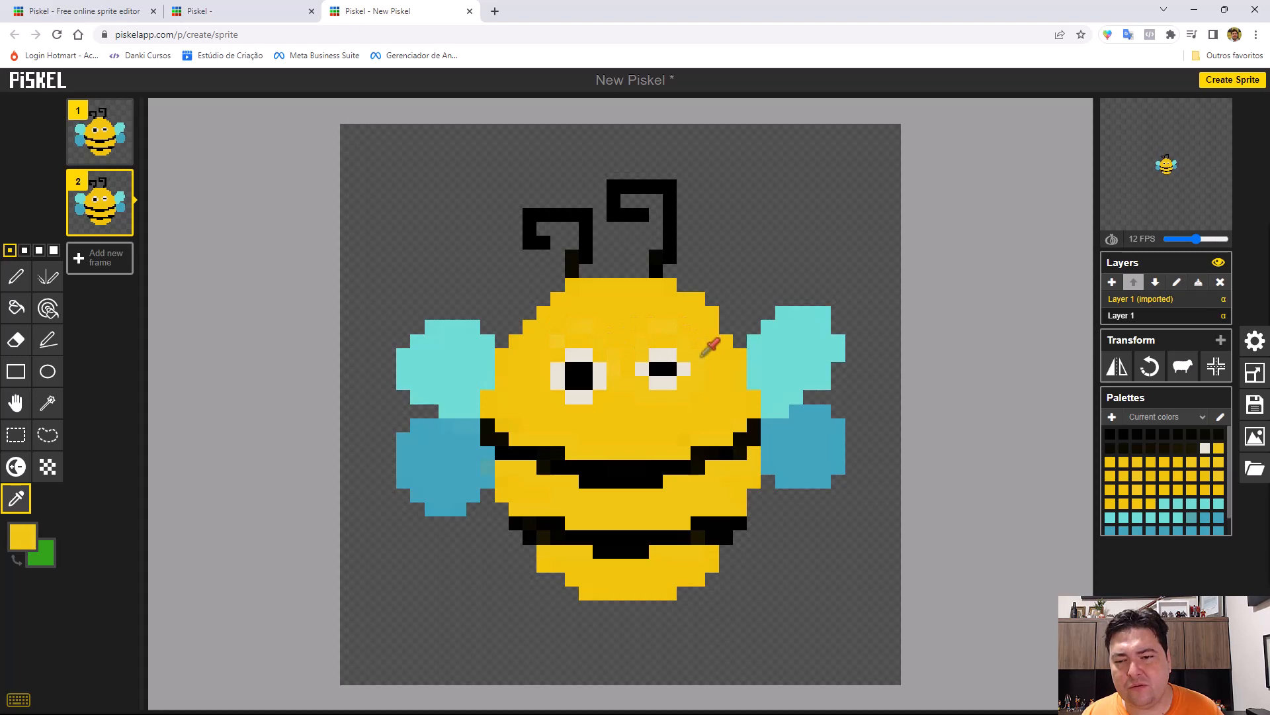
pyautogui.click(801, 363)
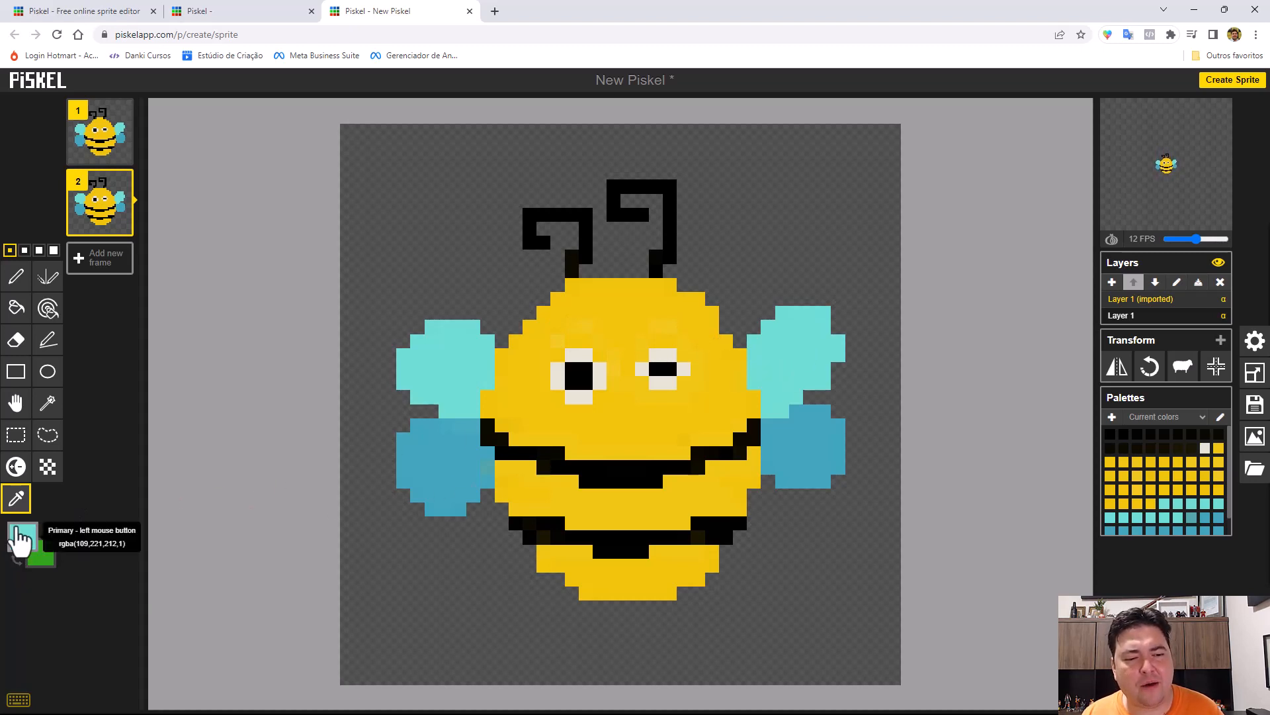
pyautogui.rightClick(509, 387)
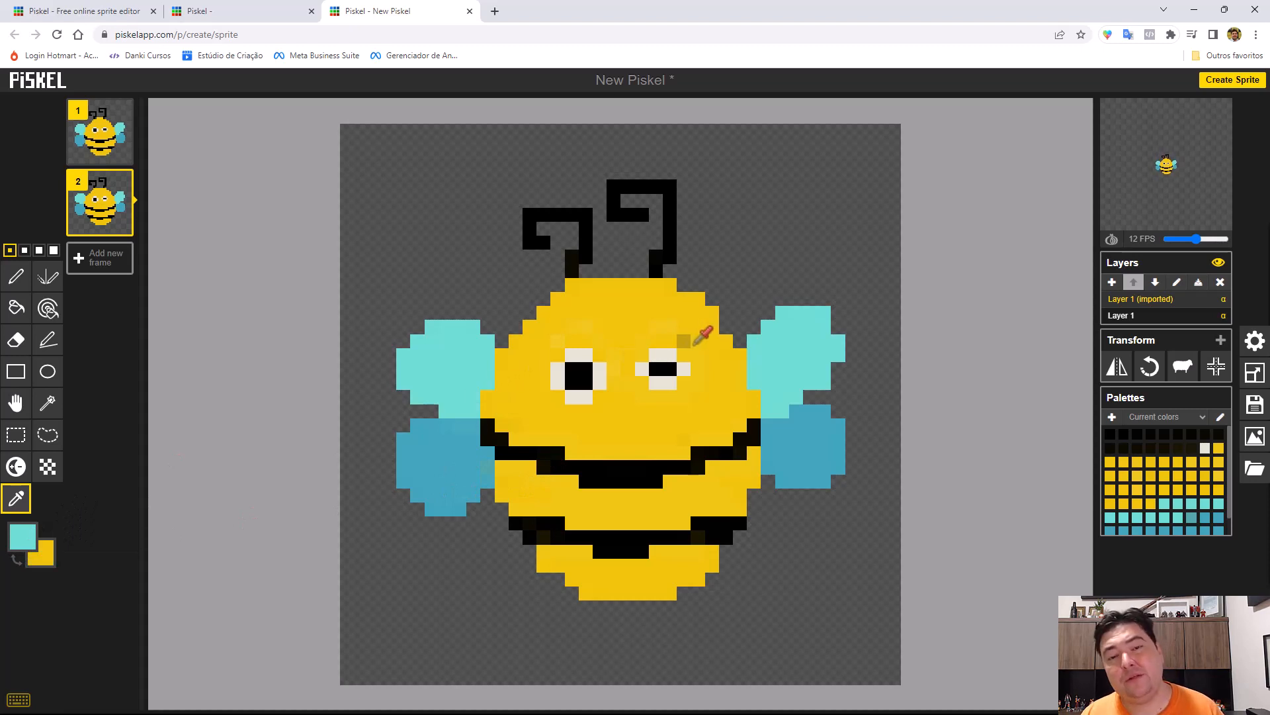
pyautogui.rightClick(801, 442)
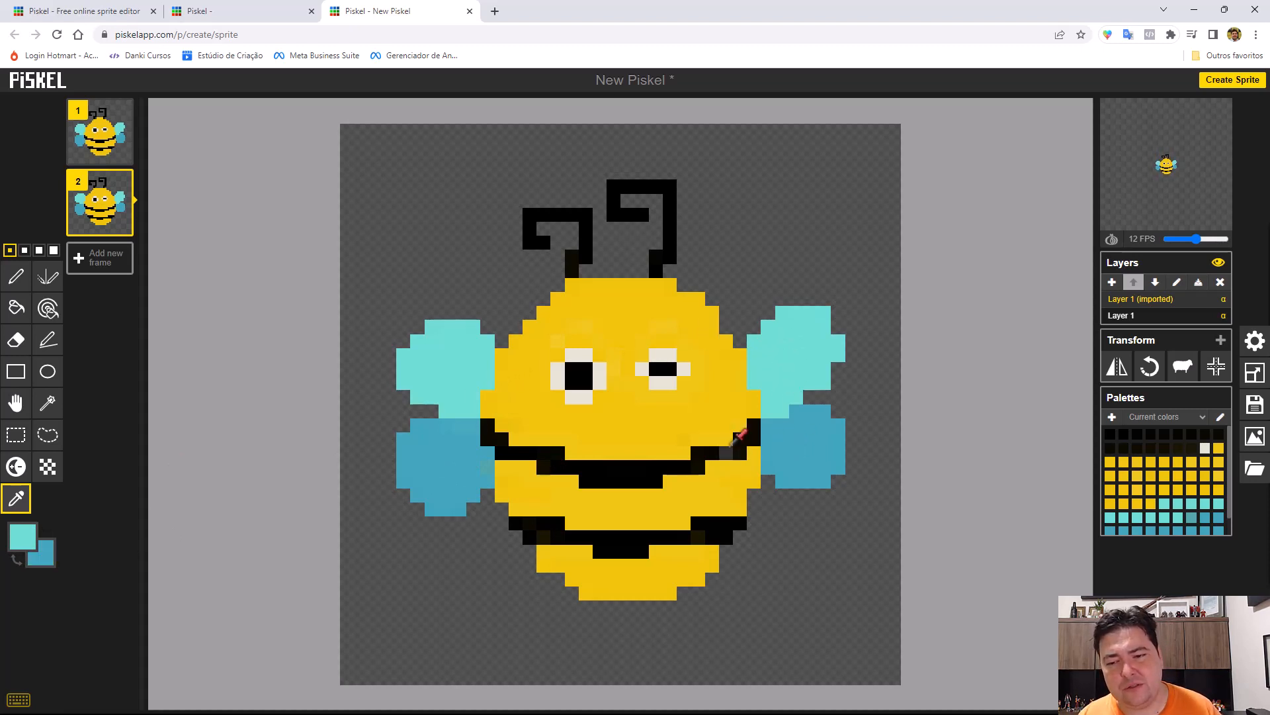
pyautogui.rightClick(527, 372)
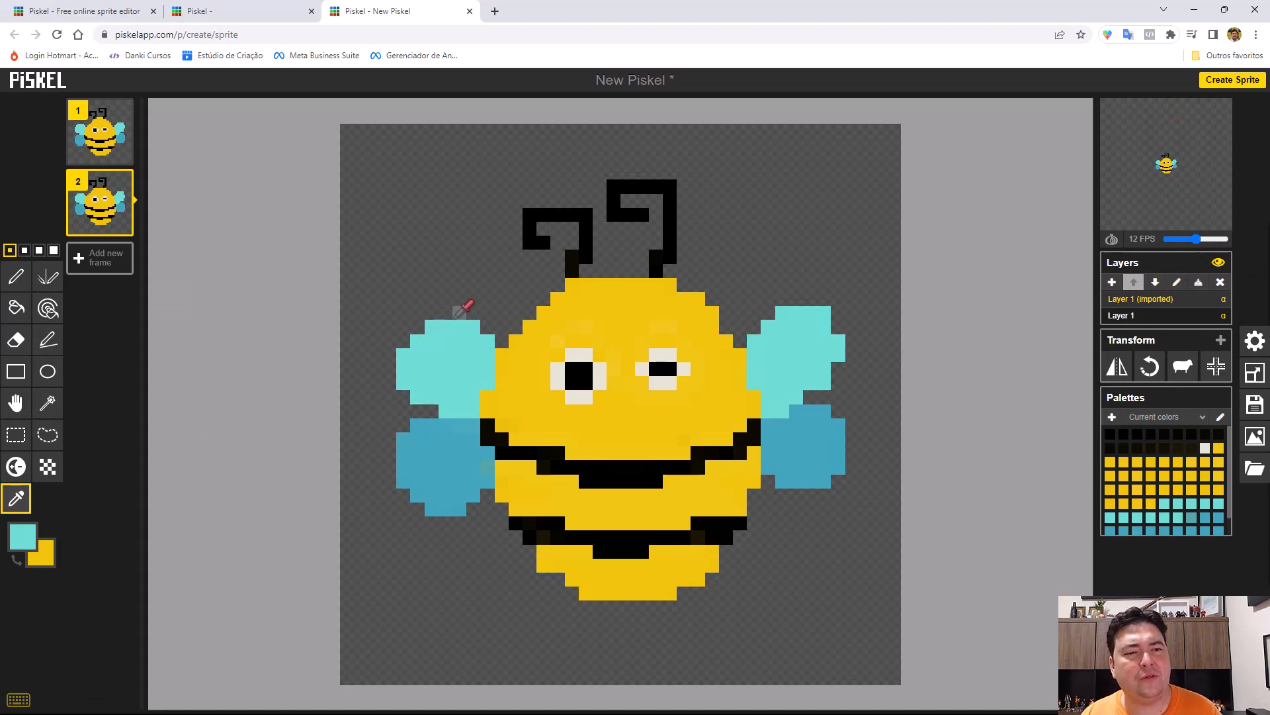
# Delete frame 2 and flip the remaining bee horizontally back and forth, ending in its original orientation.
pyautogui.click(122, 183)
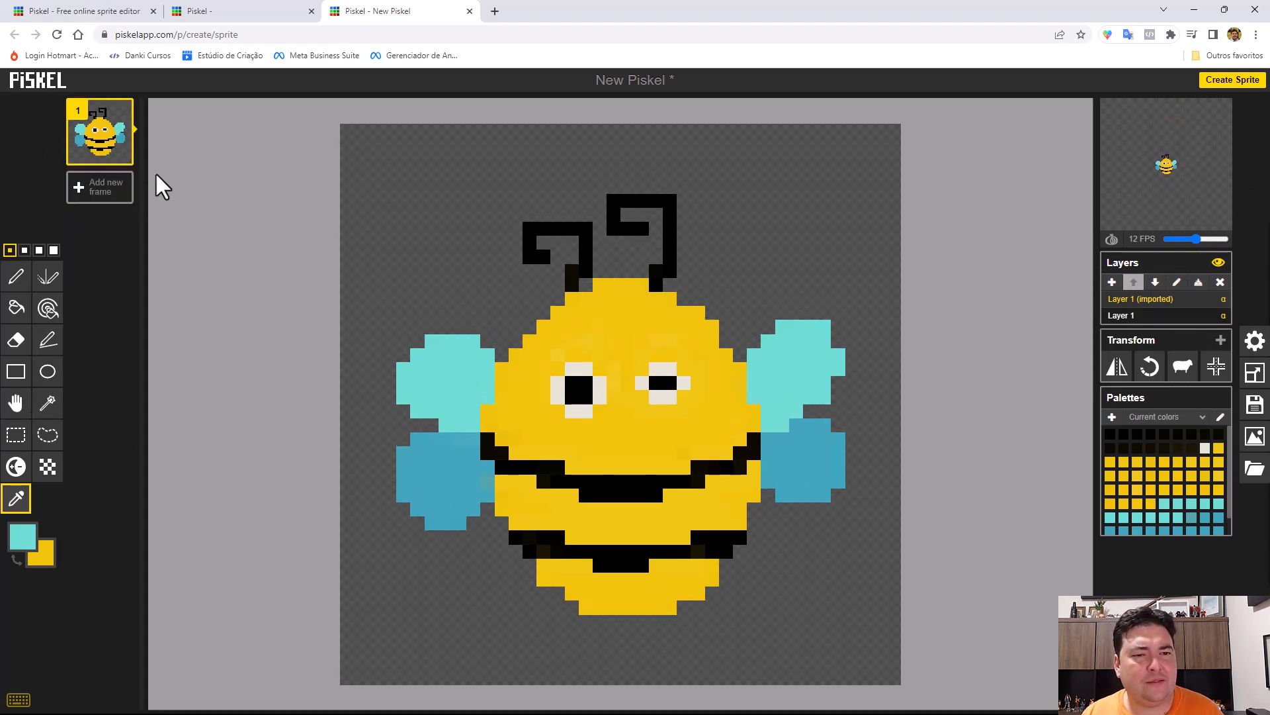
pyautogui.click(1119, 372)
pyautogui.click(1120, 375)
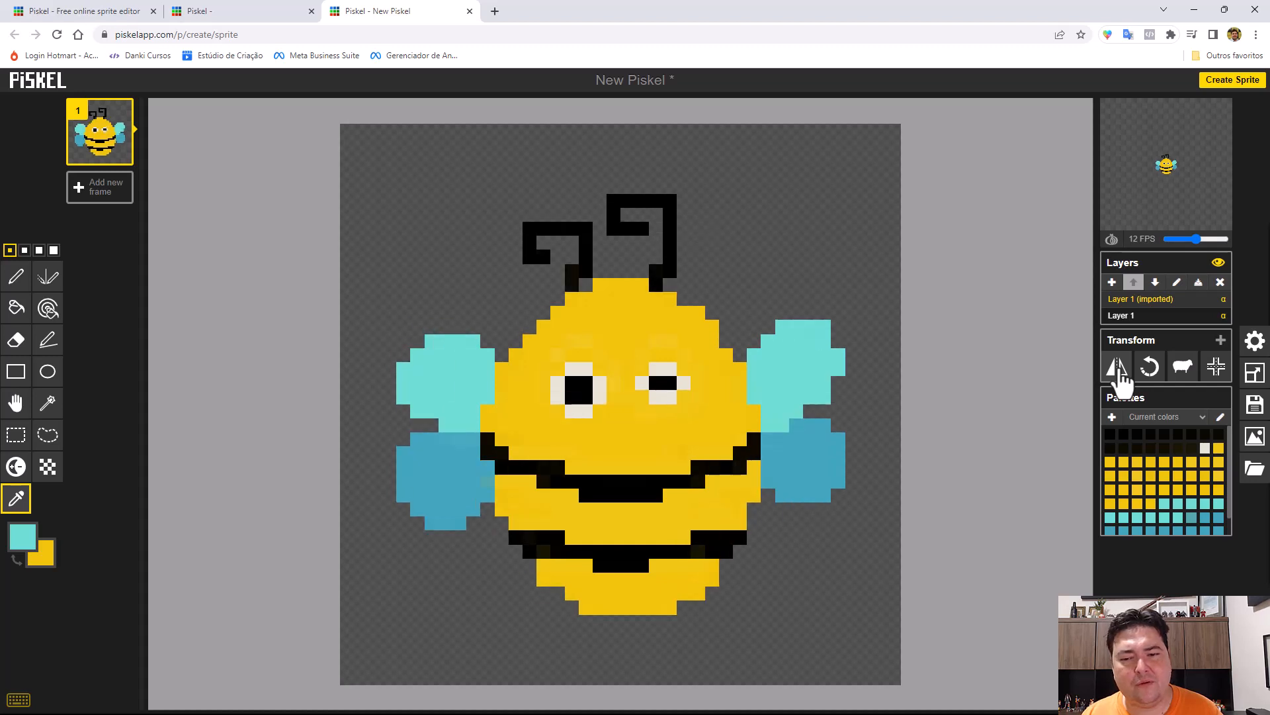
pyautogui.click(1121, 375)
pyautogui.click(1120, 374)
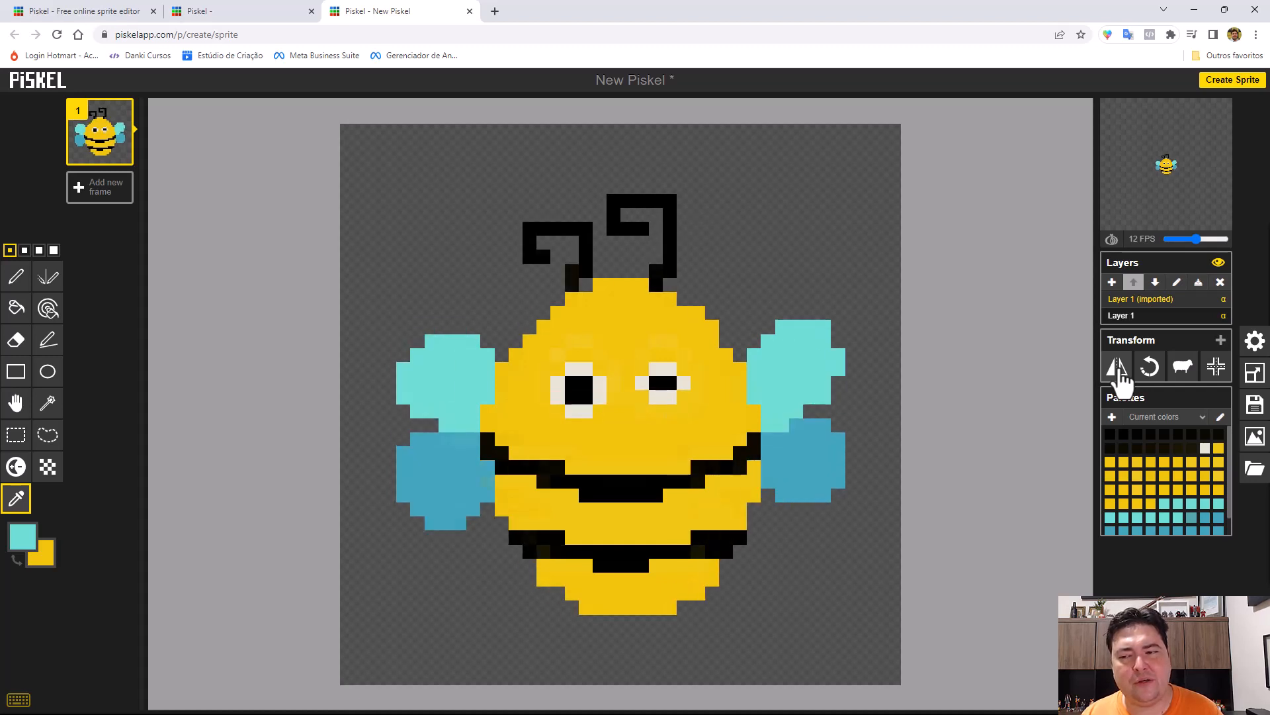
pyautogui.click(1120, 375)
pyautogui.click(1120, 375)
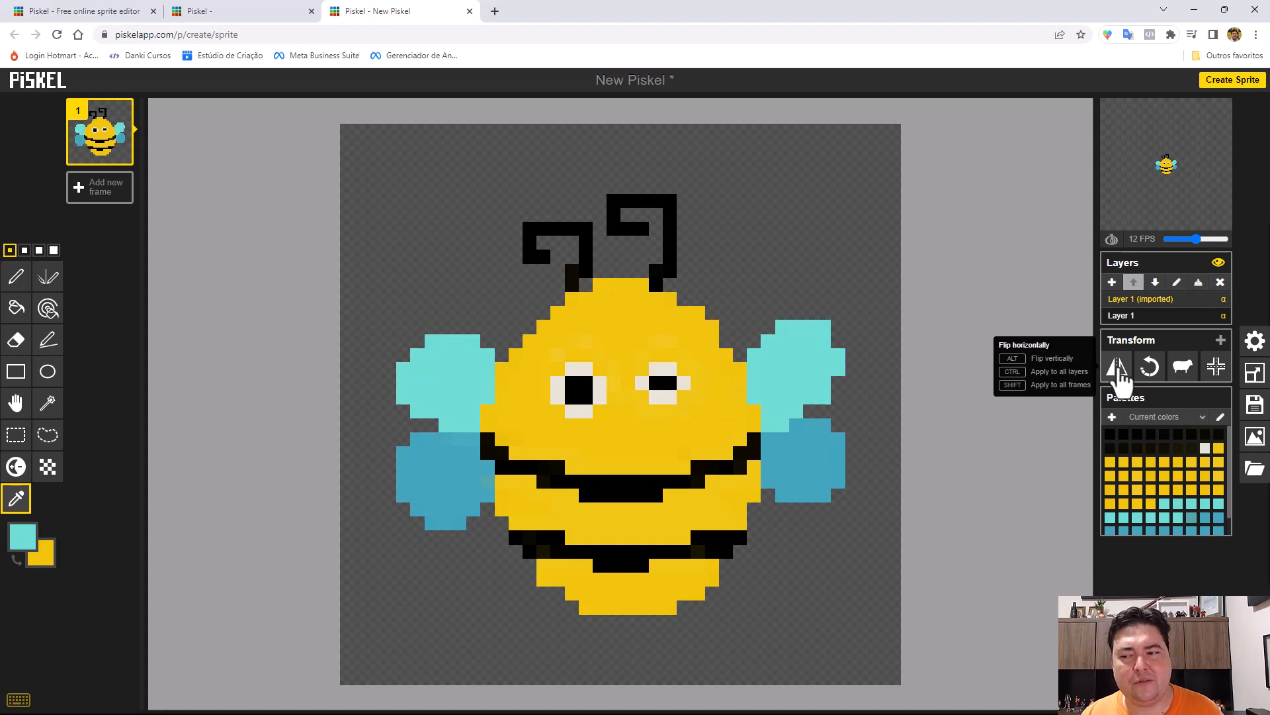
# Rotate the bee counter-clockwise through four quarter turns until it is upright again.
pyautogui.click(1150, 368)
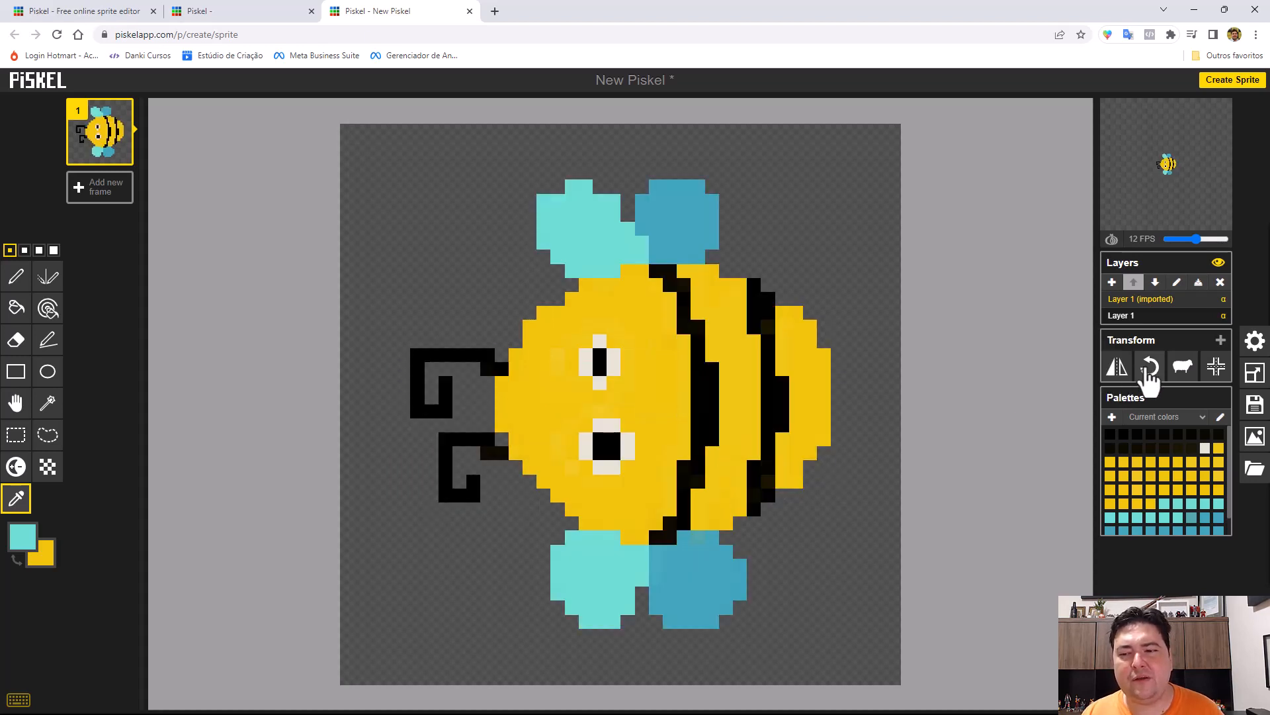
pyautogui.click(1149, 369)
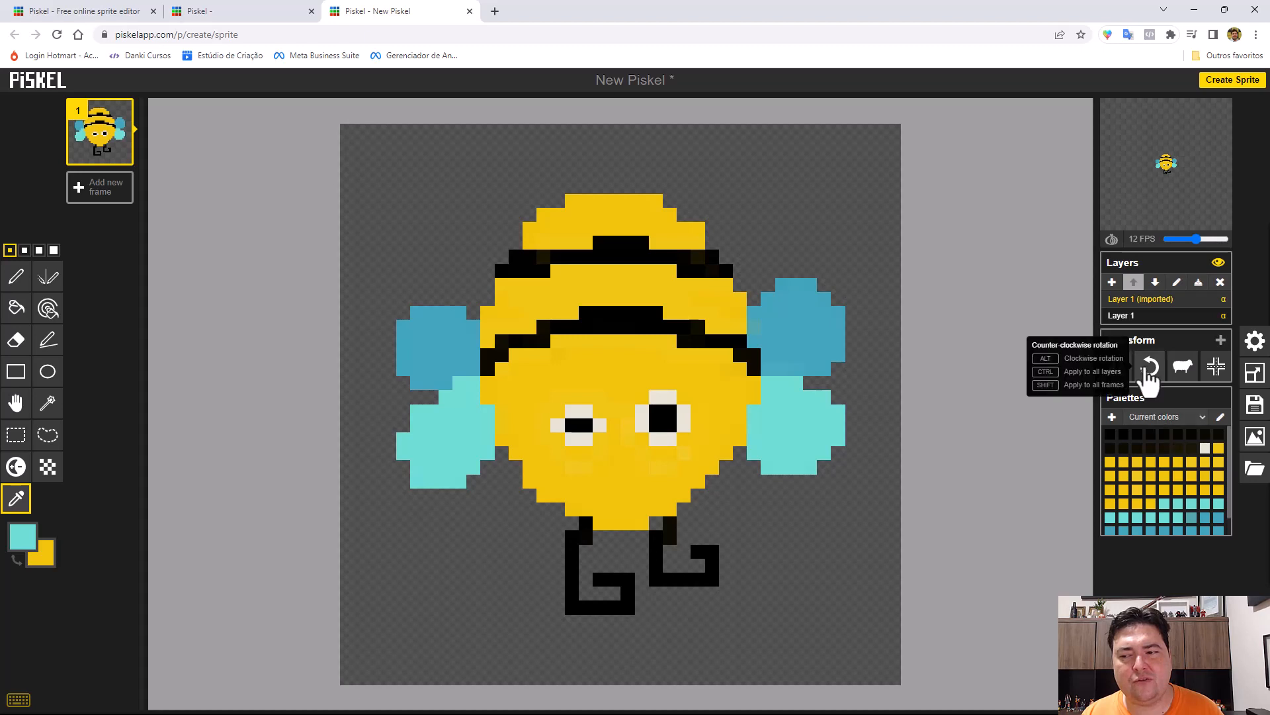
pyautogui.click(1149, 367)
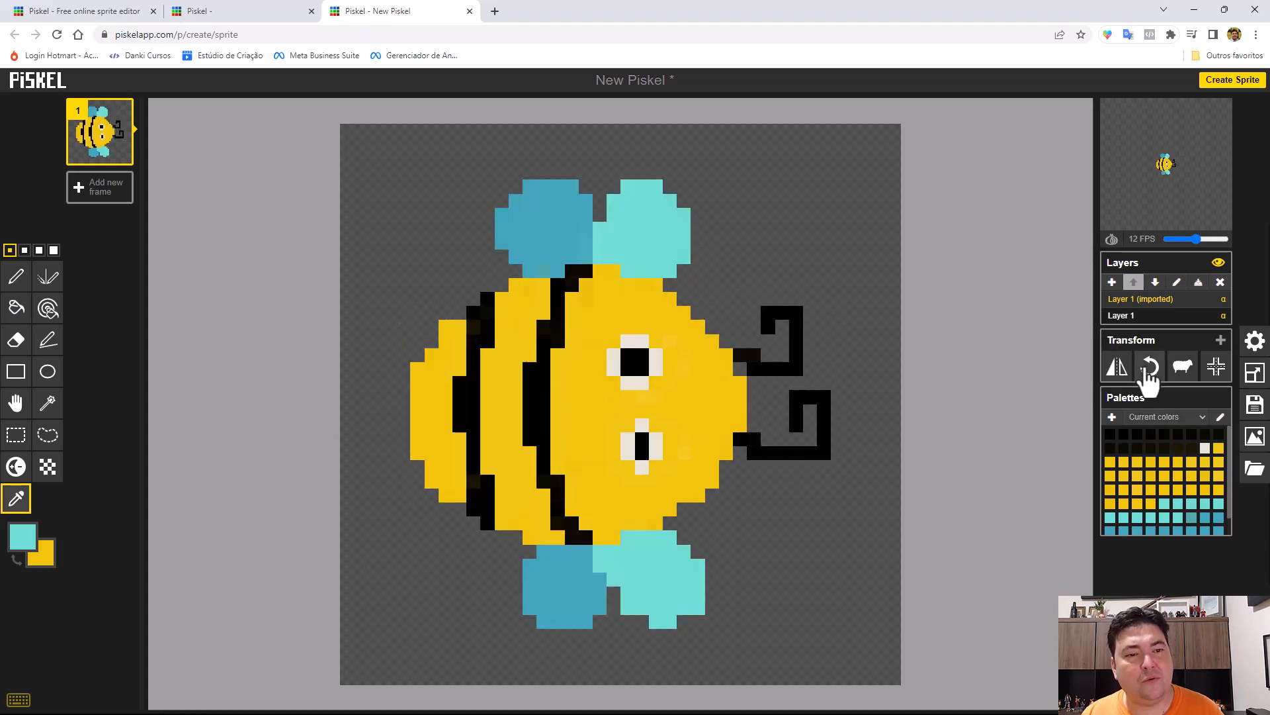
pyautogui.click(1150, 368)
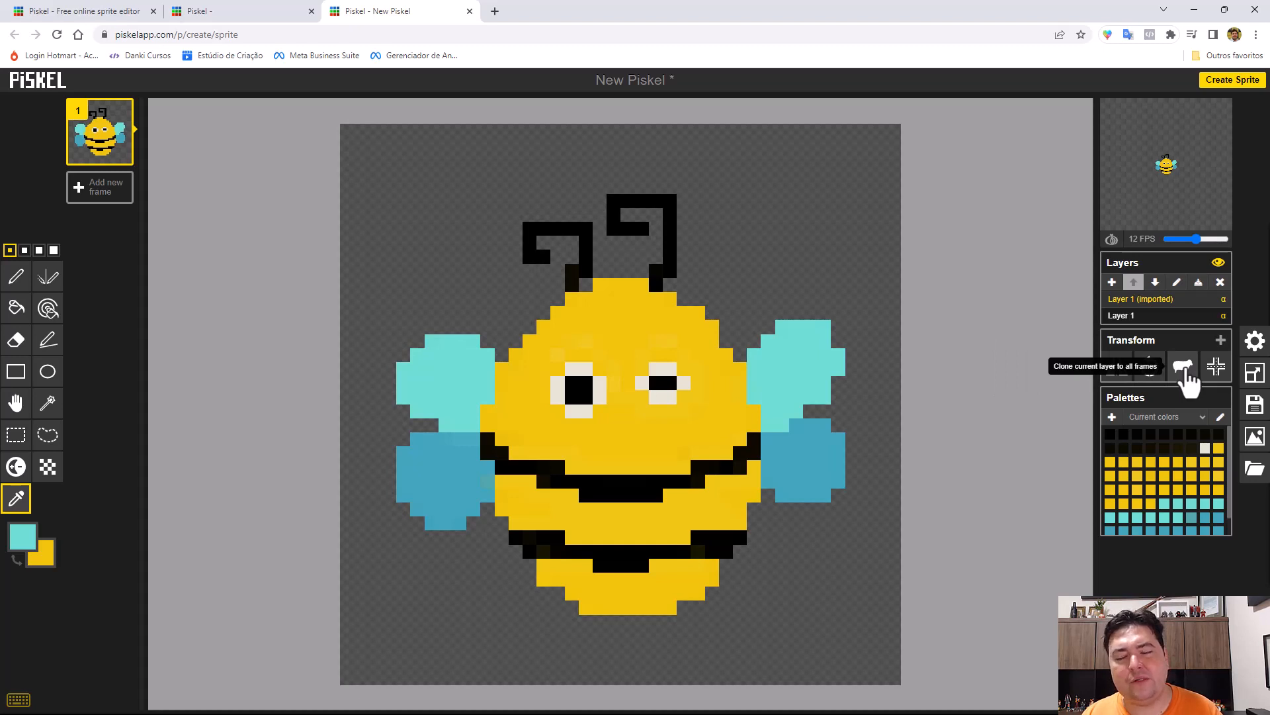
# Add three empty frames and clone frame 1's bee layer to all frames.
pyautogui.click(104, 189)
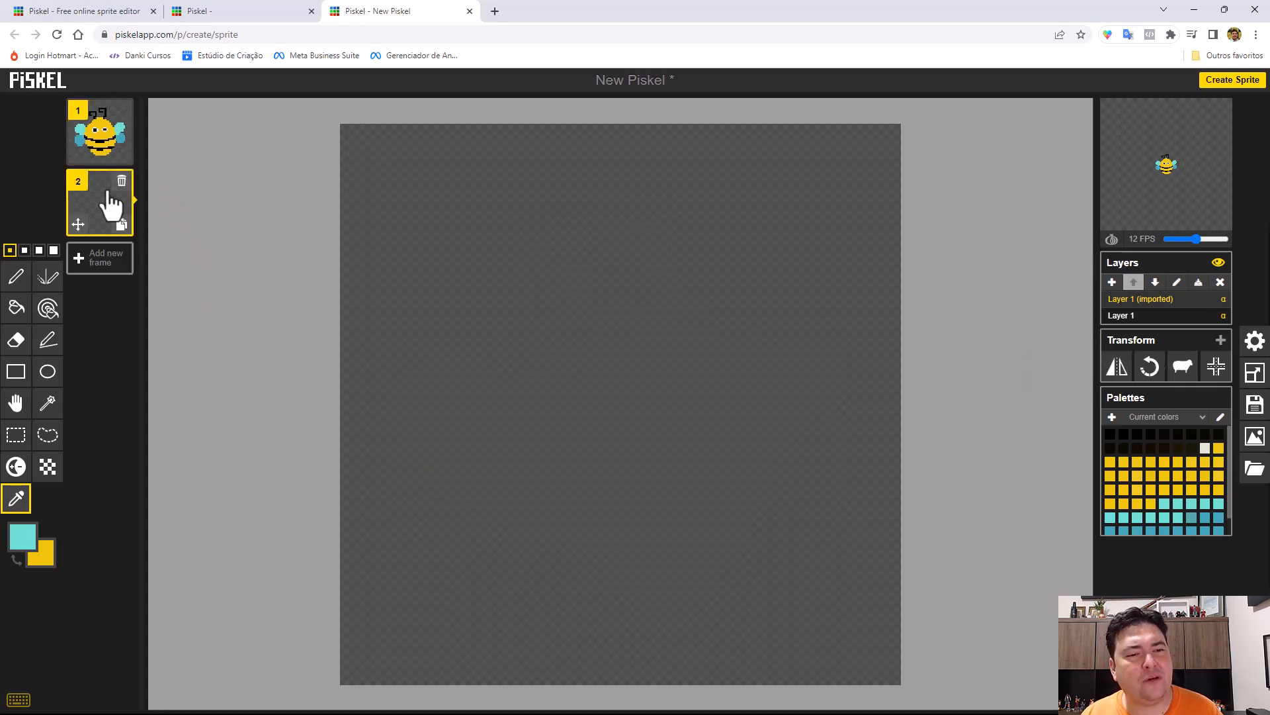
pyautogui.click(107, 268)
pyautogui.click(105, 335)
pyautogui.click(108, 128)
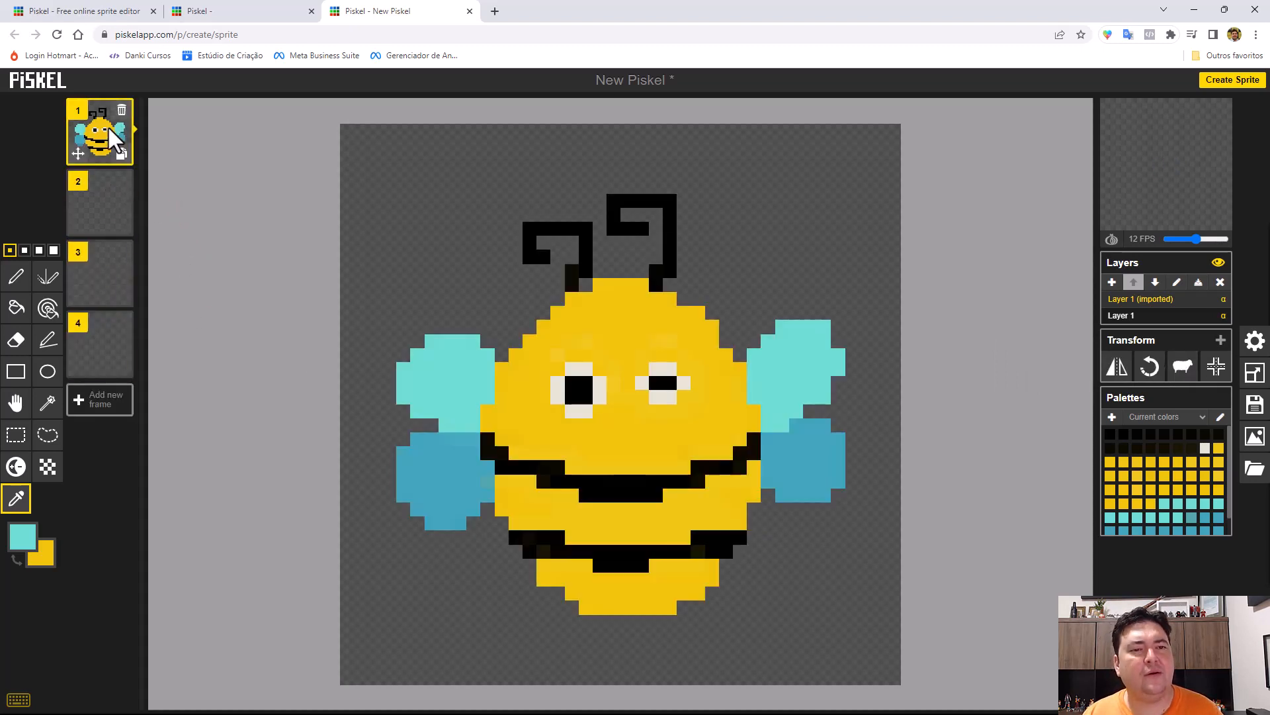
pyautogui.click(1184, 372)
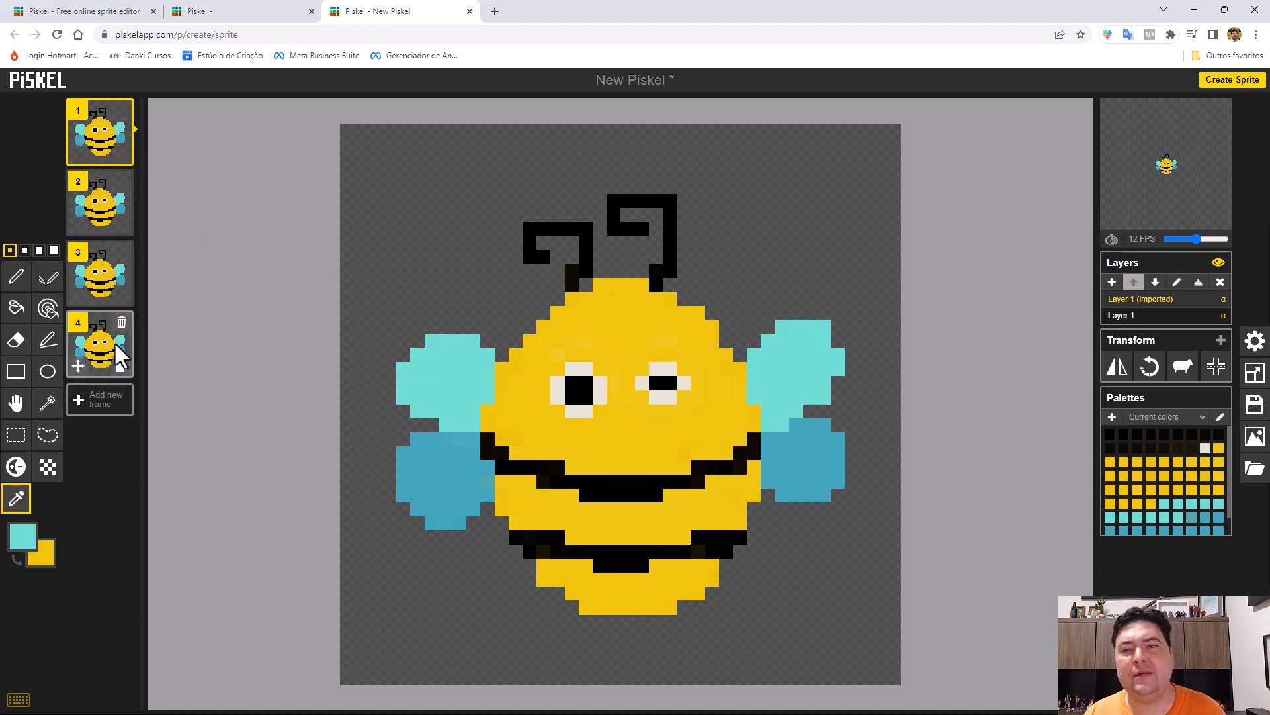
# Delete the three cloned bee frames, keeping only frame 1.
pyautogui.click(124, 185)
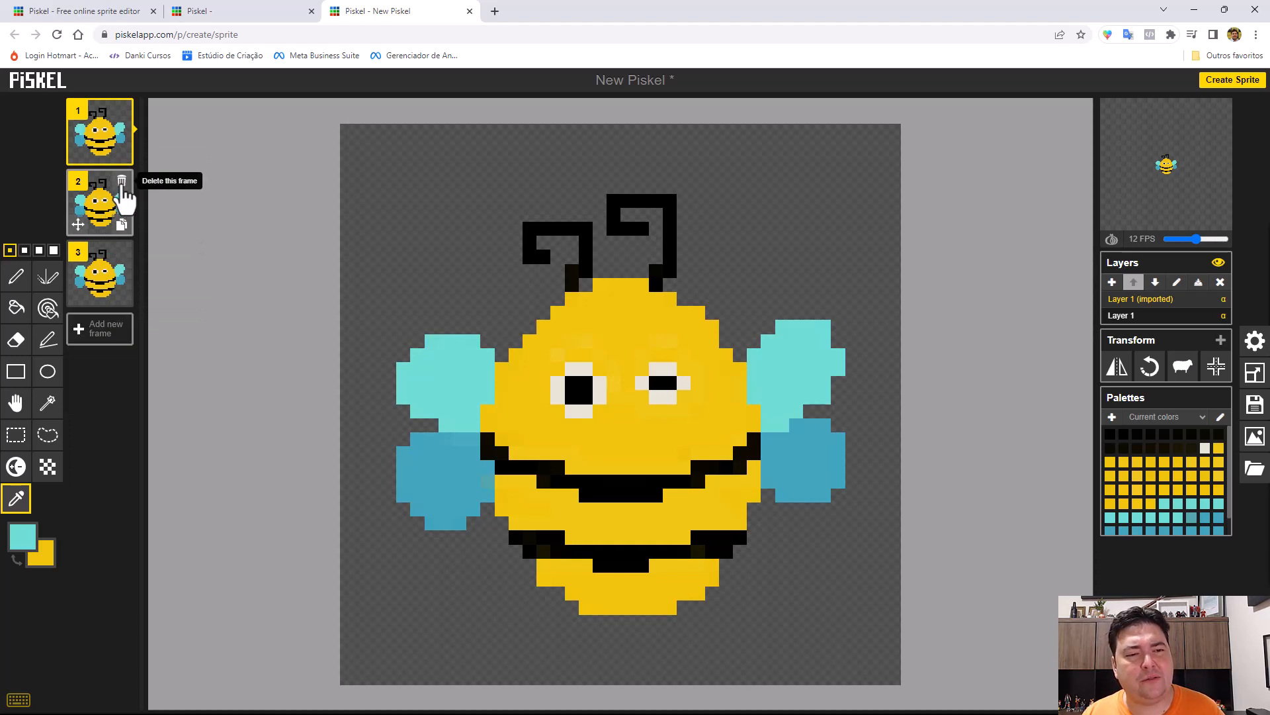
pyautogui.click(123, 185)
pyautogui.click(121, 183)
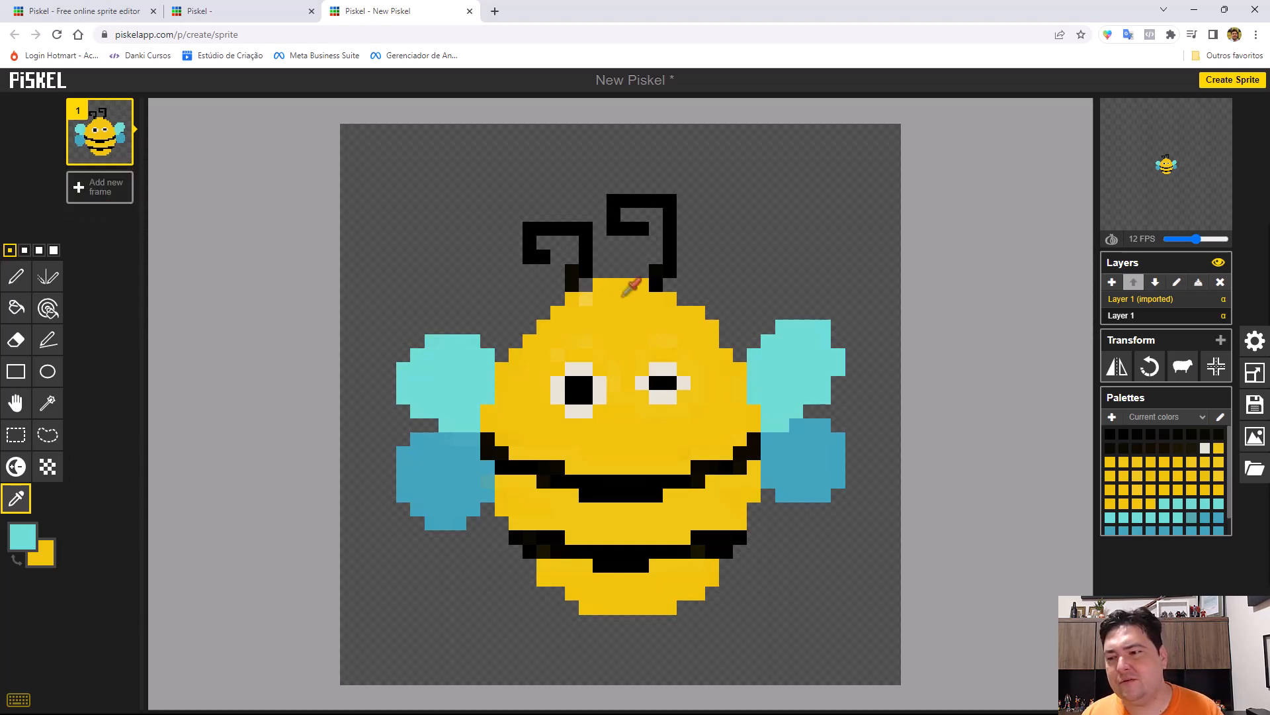
# Align the bee to the canvas center, shift it up and left with the Move tool, and align it to the center again.
pyautogui.click(1216, 368)
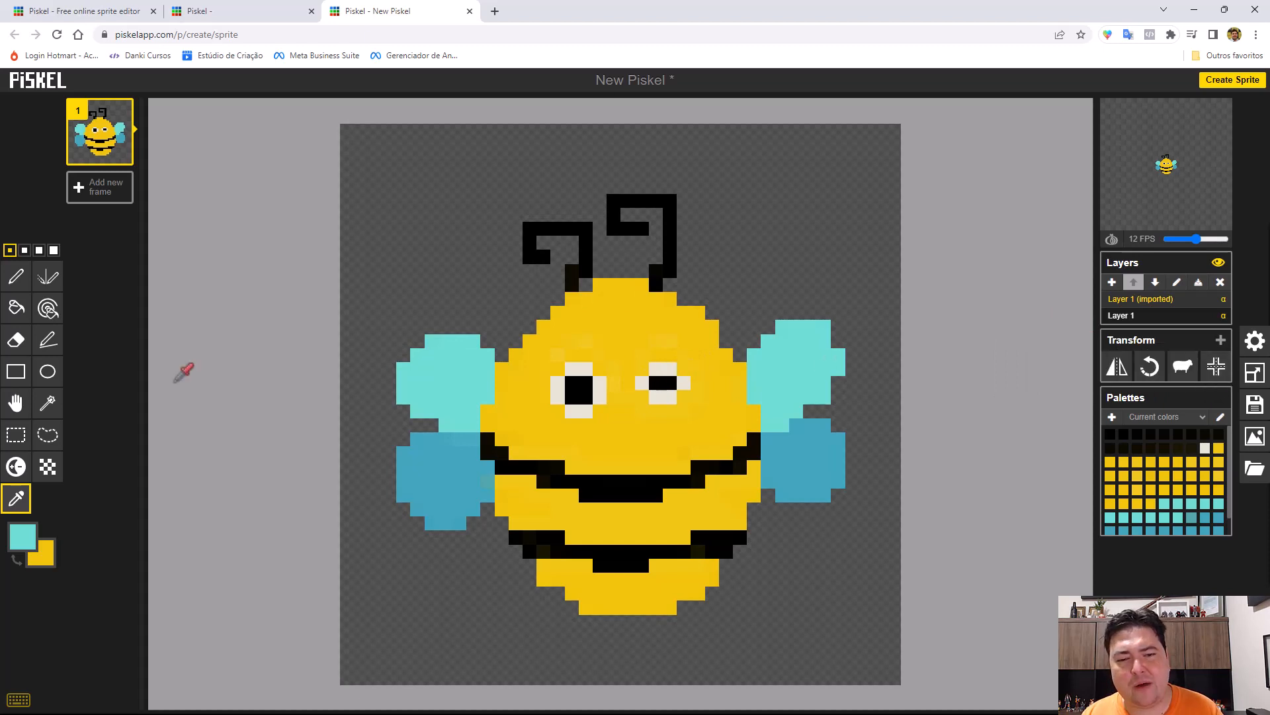
pyautogui.click(16, 402)
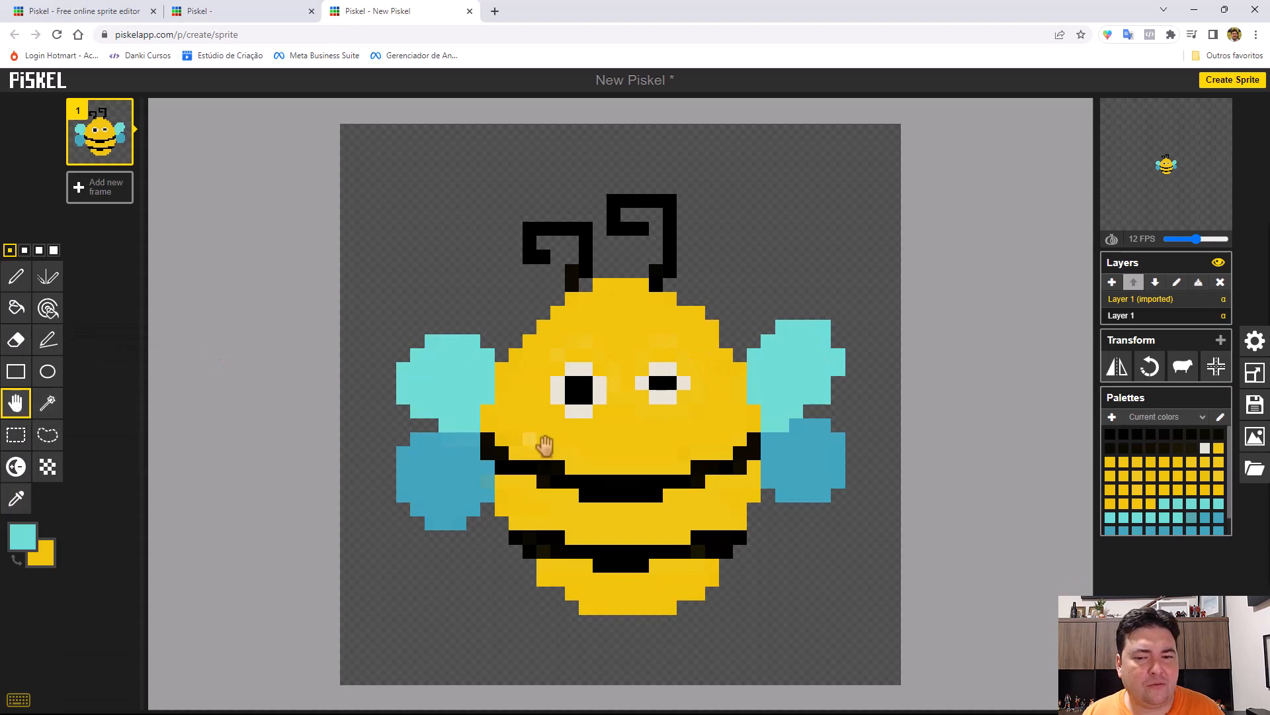
pyautogui.moveTo(538, 445); pyautogui.dragTo(530, 368)
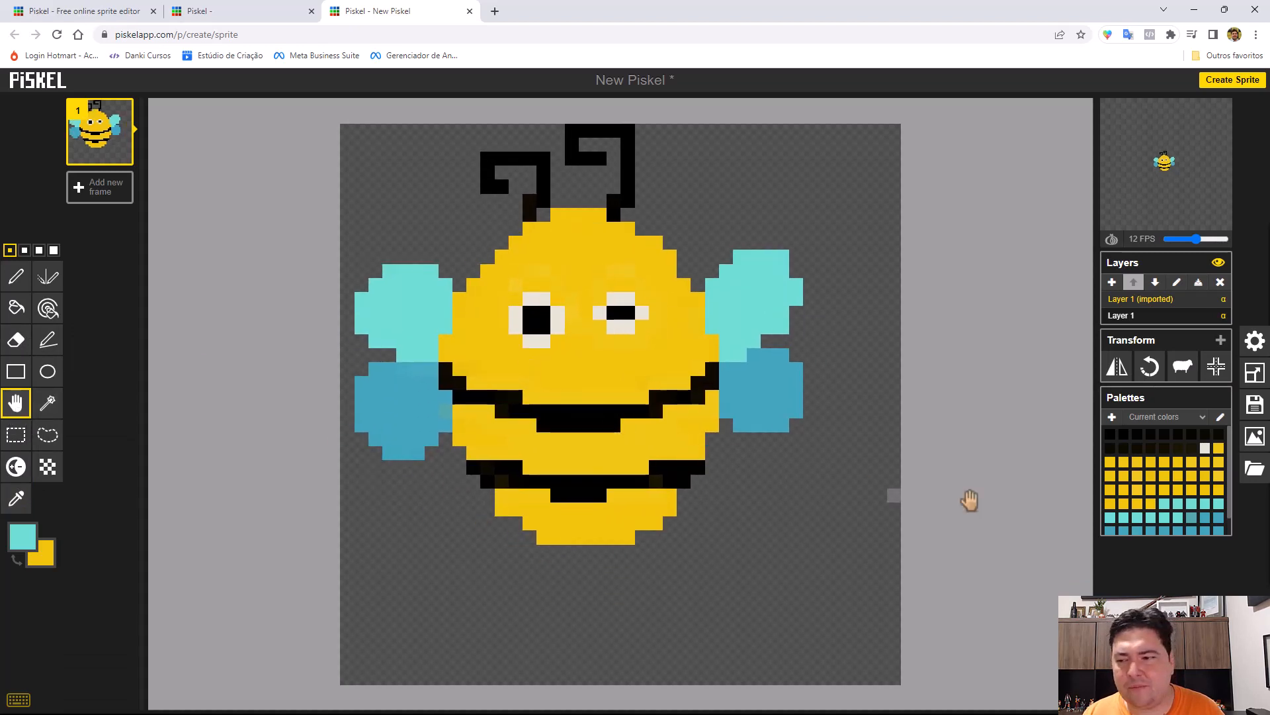
pyautogui.click(1217, 372)
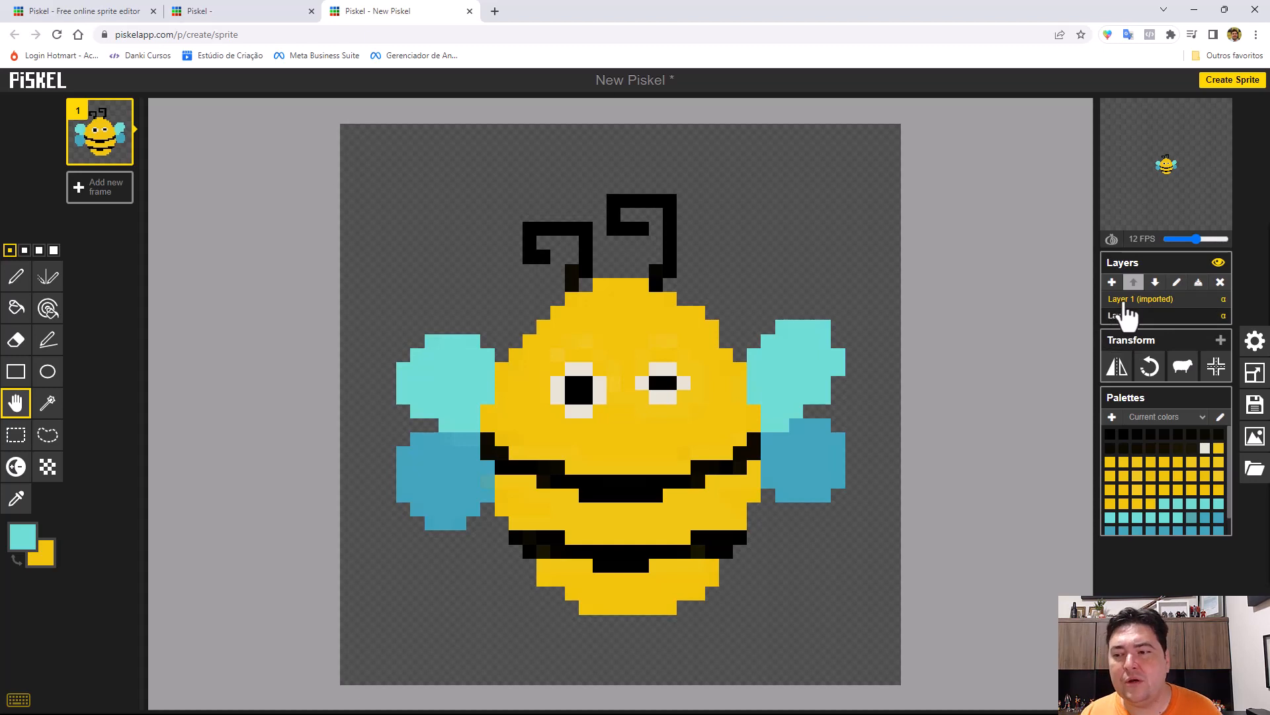
# Draw a filled red heart with the Pen tool on Layer 1, overlapping the bee's left antenna.
pyautogui.click(1127, 321)
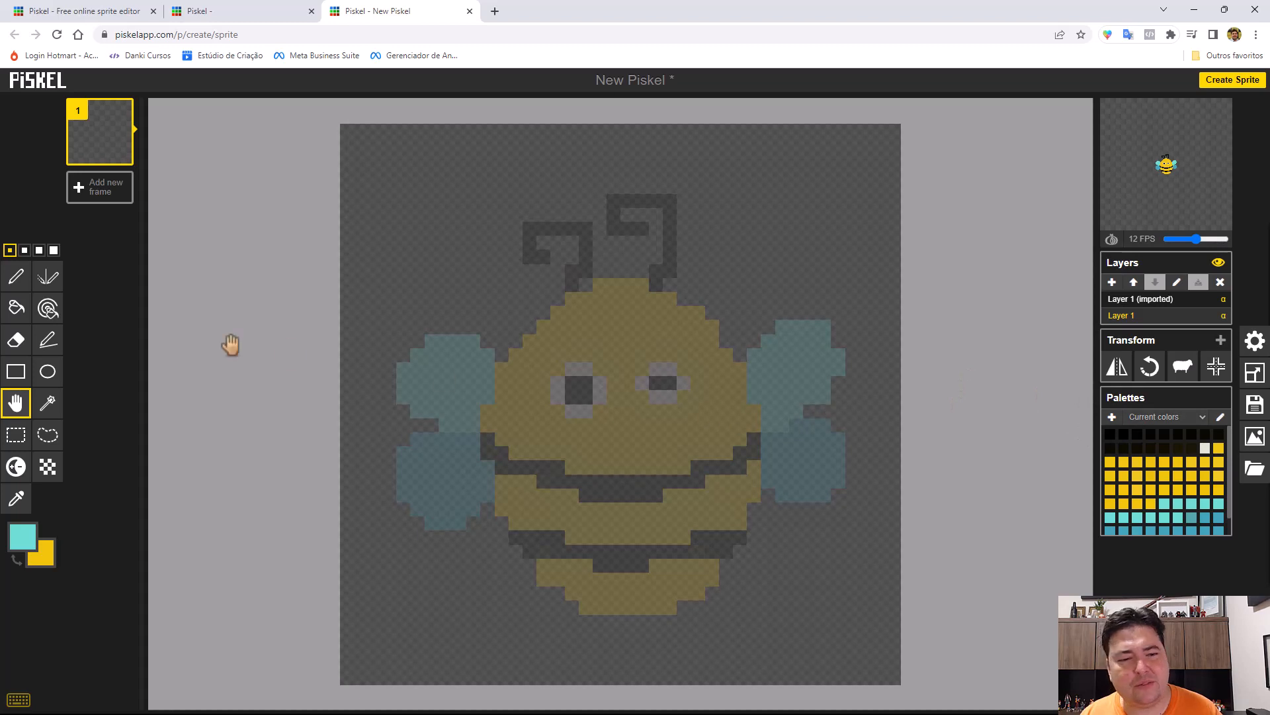
pyautogui.click(22, 538)
pyautogui.click(25, 597)
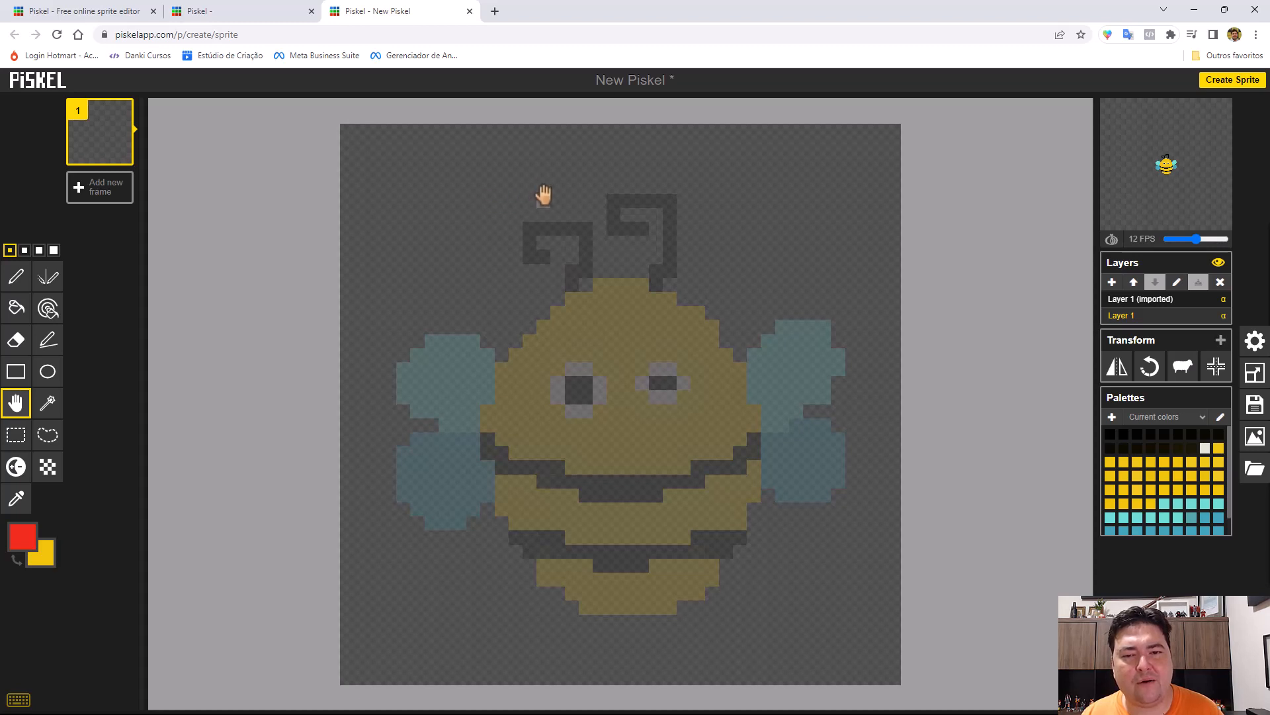
pyautogui.click(15, 276)
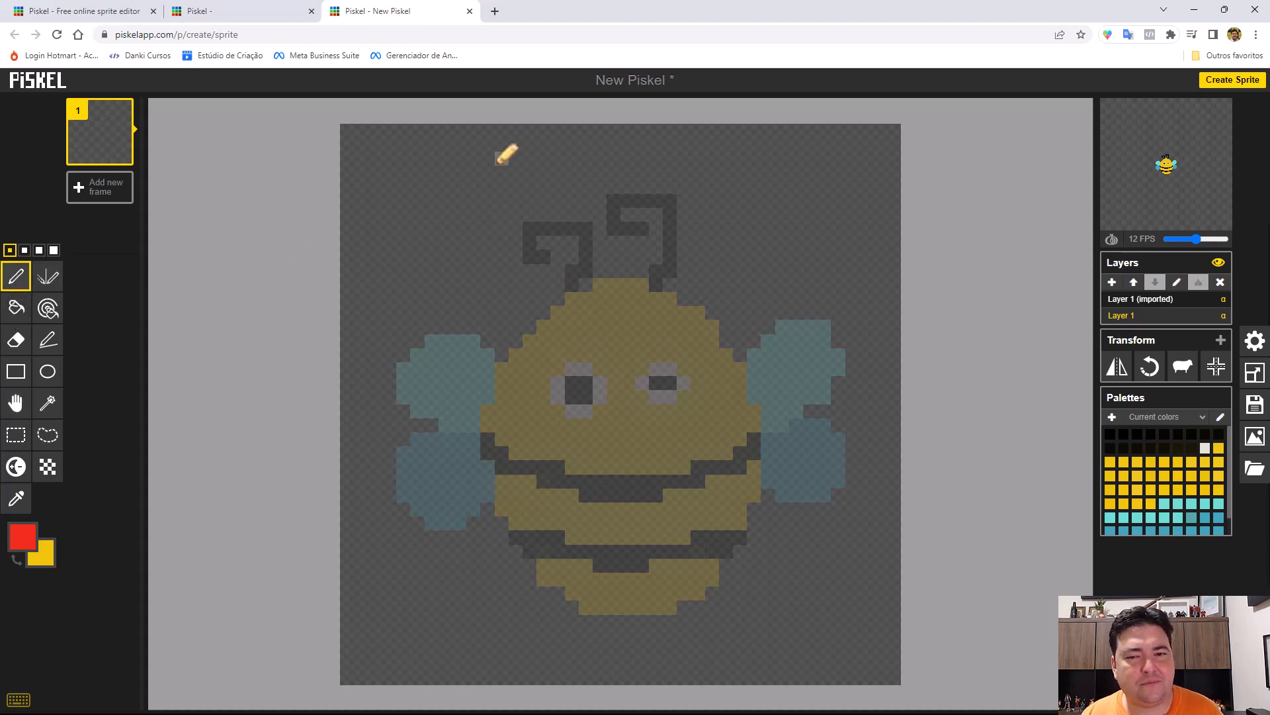
pyautogui.moveTo(539, 188)
pyautogui.mouseDown()
pyautogui.moveTo(505, 184)
pyautogui.moveTo(487, 225)
pyautogui.moveTo(532, 252)
pyautogui.moveTo(541, 288)
pyautogui.moveTo(591, 231)
pyautogui.moveTo(601, 206)
pyautogui.moveTo(584, 180)
pyautogui.moveTo(540, 172)
pyautogui.moveTo(526, 211)
pyautogui.moveTo(483, 170)
pyautogui.moveTo(465, 201)
pyautogui.moveTo(461, 219)
pyautogui.moveTo(479, 232)
pyautogui.moveTo(474, 211)
pyautogui.moveTo(530, 205)
pyautogui.moveTo(498, 198)
pyautogui.moveTo(557, 185)
pyautogui.moveTo(584, 204)
pyautogui.moveTo(562, 235)
pyautogui.moveTo(550, 209)
pyautogui.moveTo(530, 236)
pyautogui.moveTo(549, 235)
pyautogui.moveTo(563, 201)
pyautogui.moveTo(543, 229)
pyautogui.moveTo(505, 229)
pyautogui.moveTo(519, 235)
pyautogui.moveTo(506, 251)
pyautogui.moveTo(520, 266)
pyautogui.moveTo(556, 266)
pyautogui.moveTo(577, 206)
pyautogui.mouseUp()
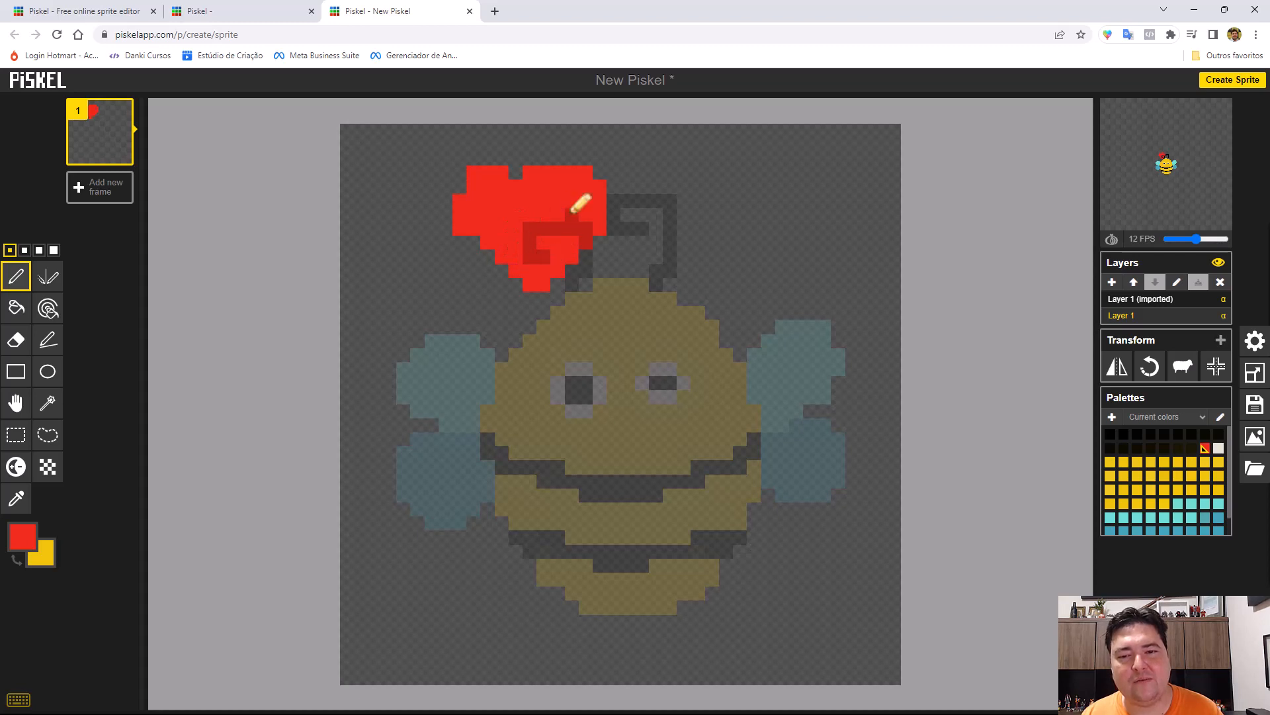
pyautogui.click(474, 239)
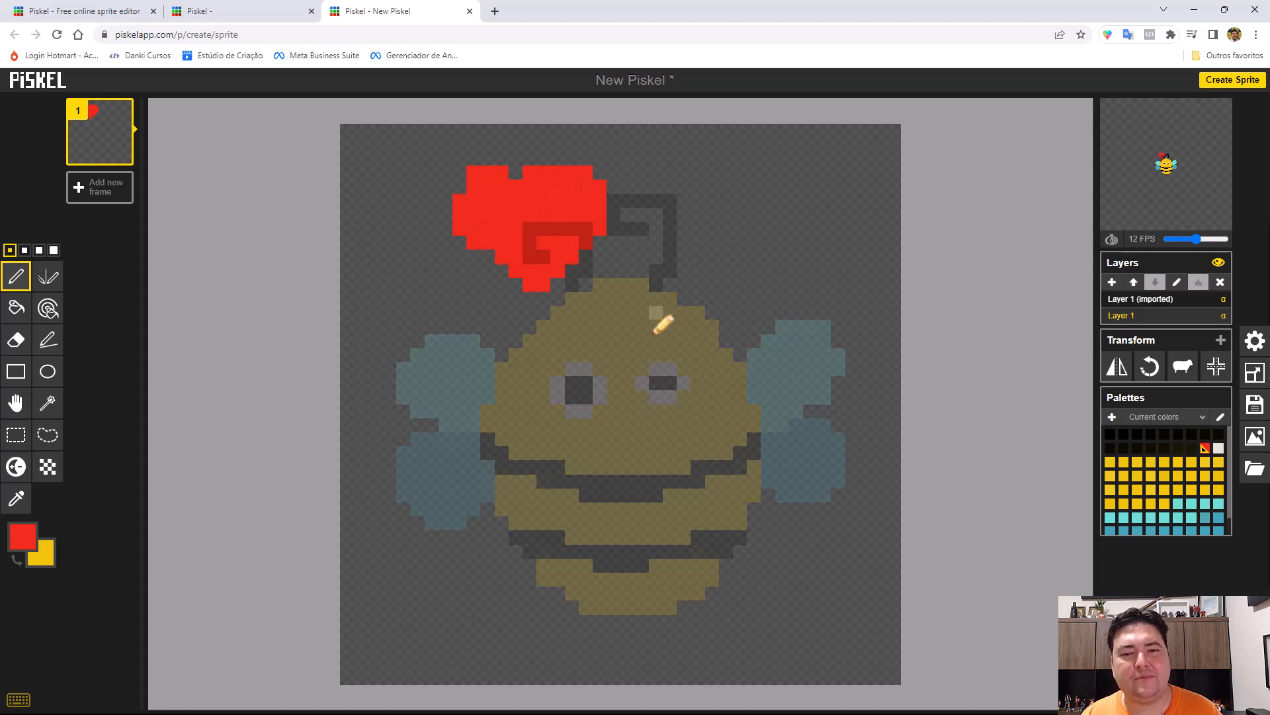
# Move the heart's Layer 1 above the imported bee layer, compare both layers, and move it back below.
pyautogui.click(1139, 299)
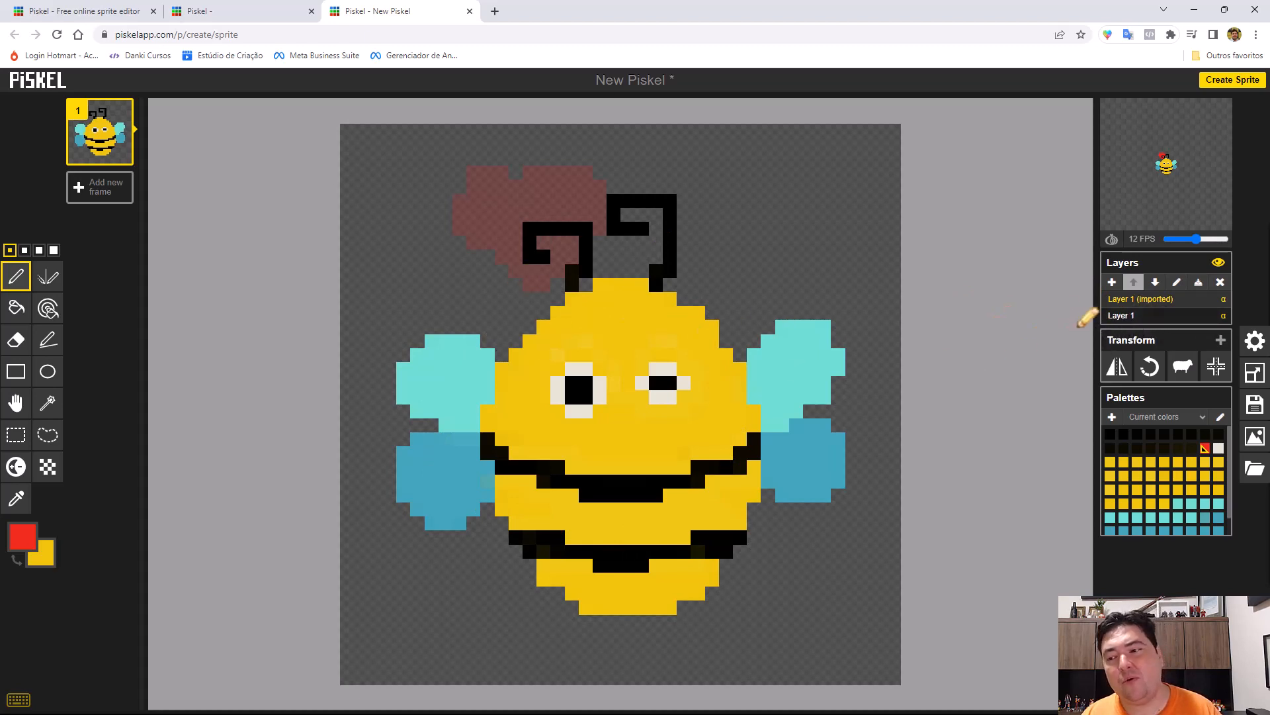
pyautogui.click(1124, 315)
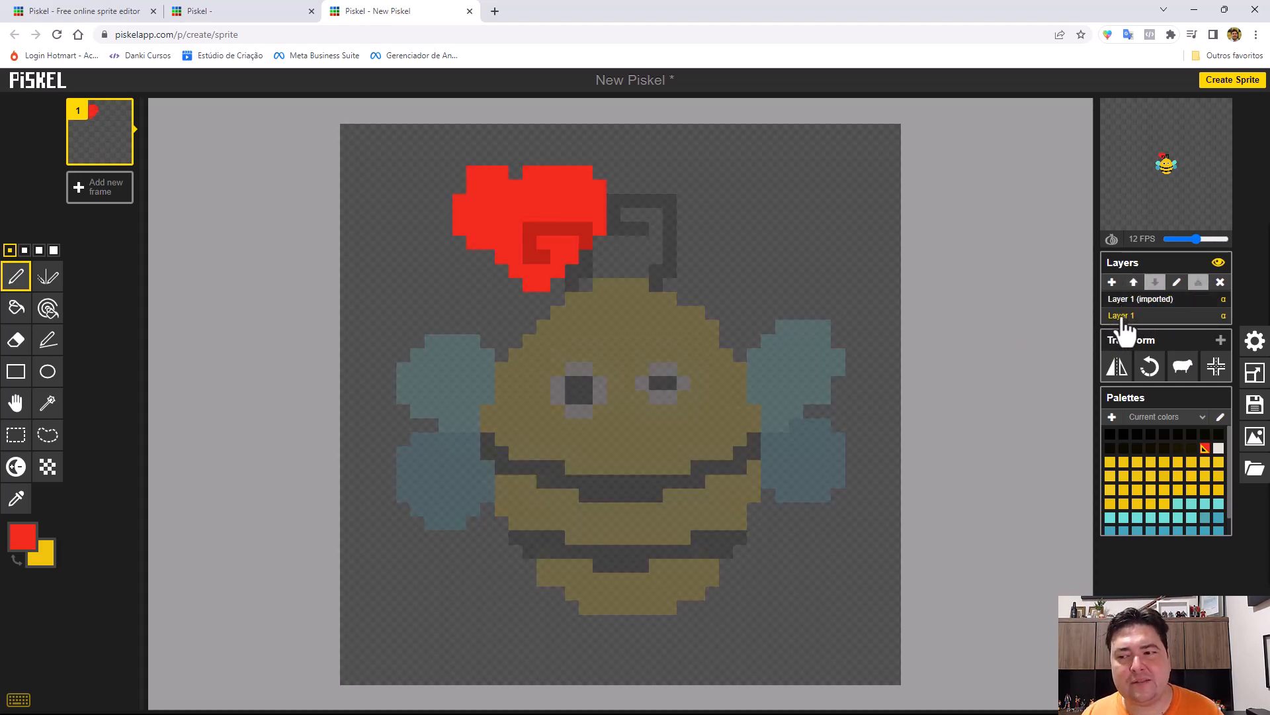
pyautogui.click(1138, 284)
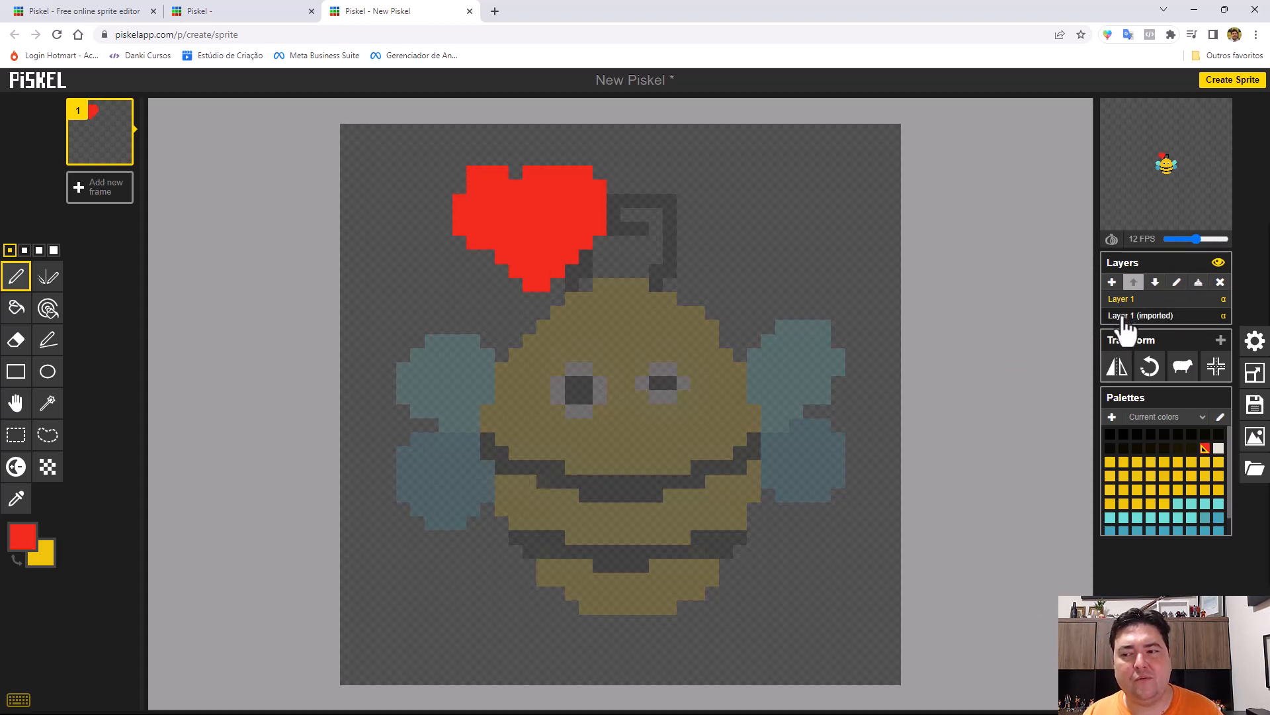
pyautogui.click(1124, 316)
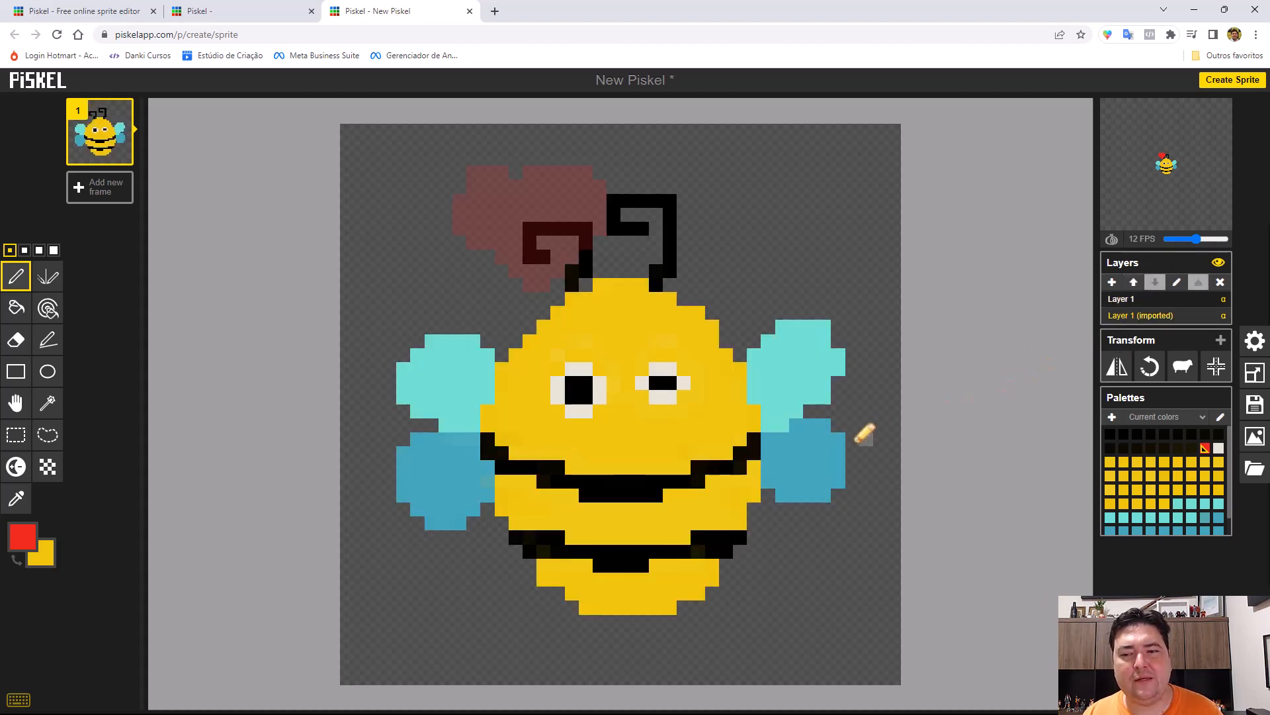
pyautogui.click(1117, 299)
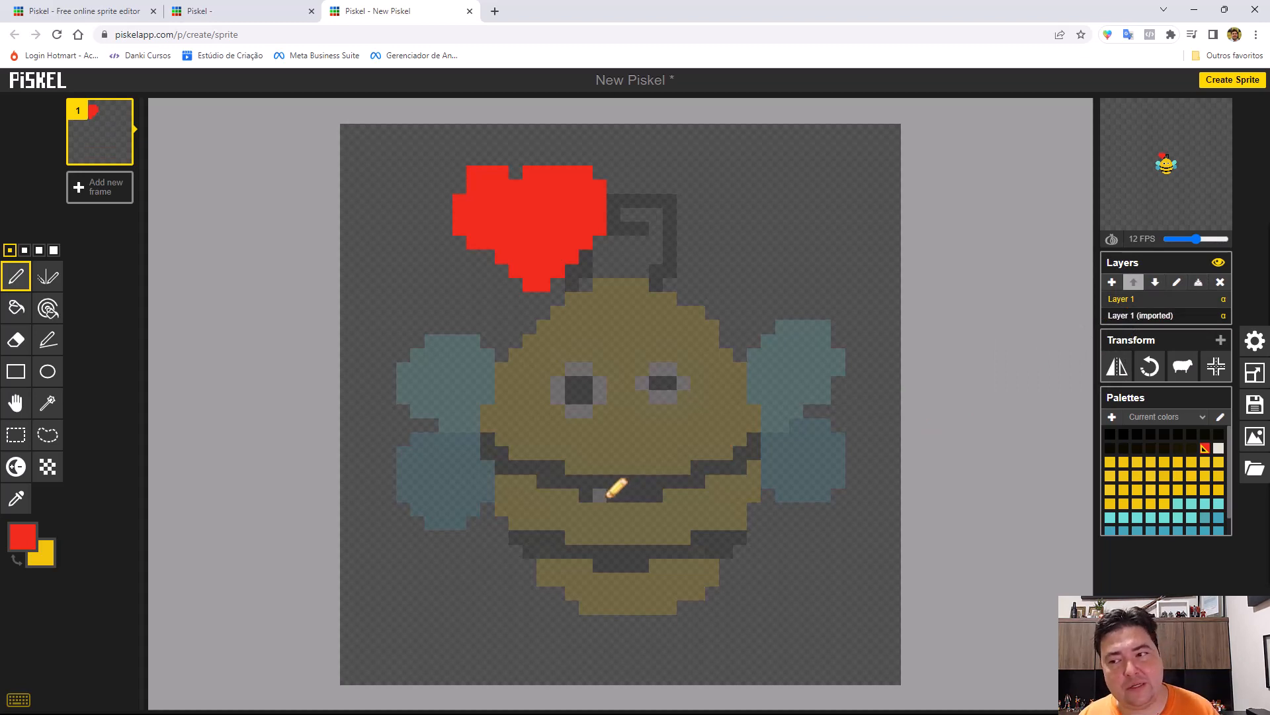
pyautogui.moveTo(1154, 157)
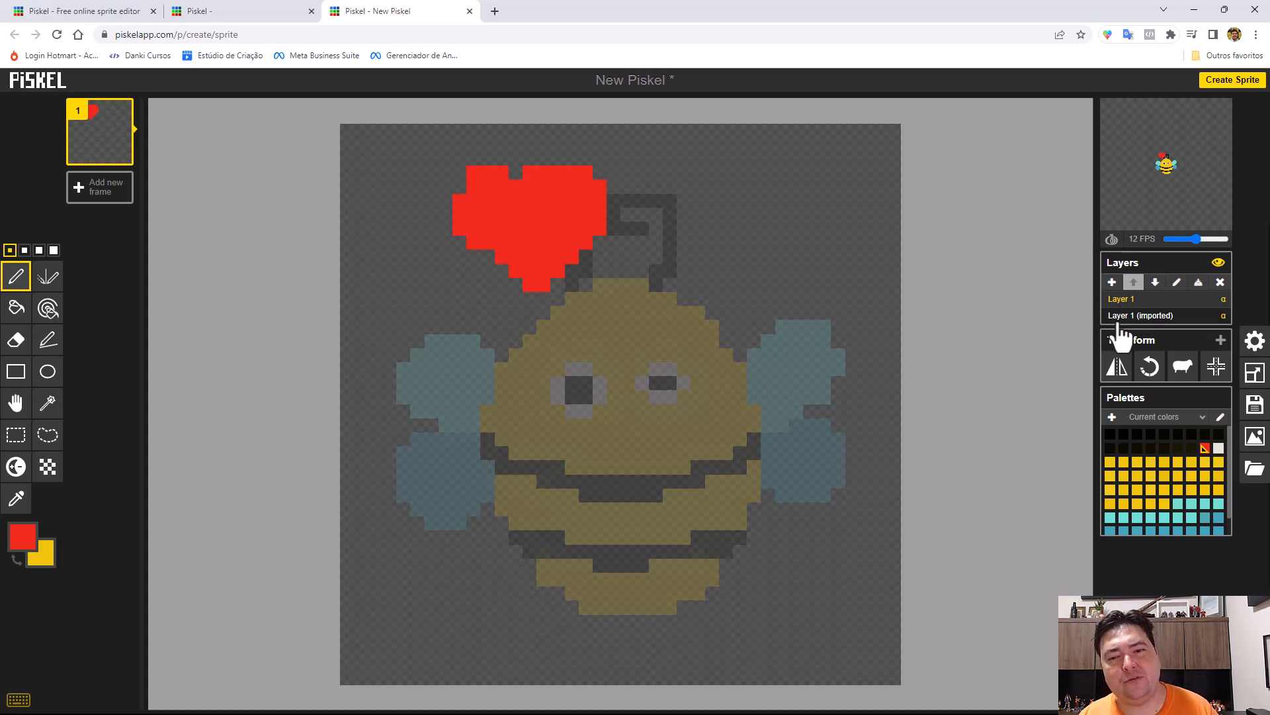
pyautogui.moveTo(1189, 182)
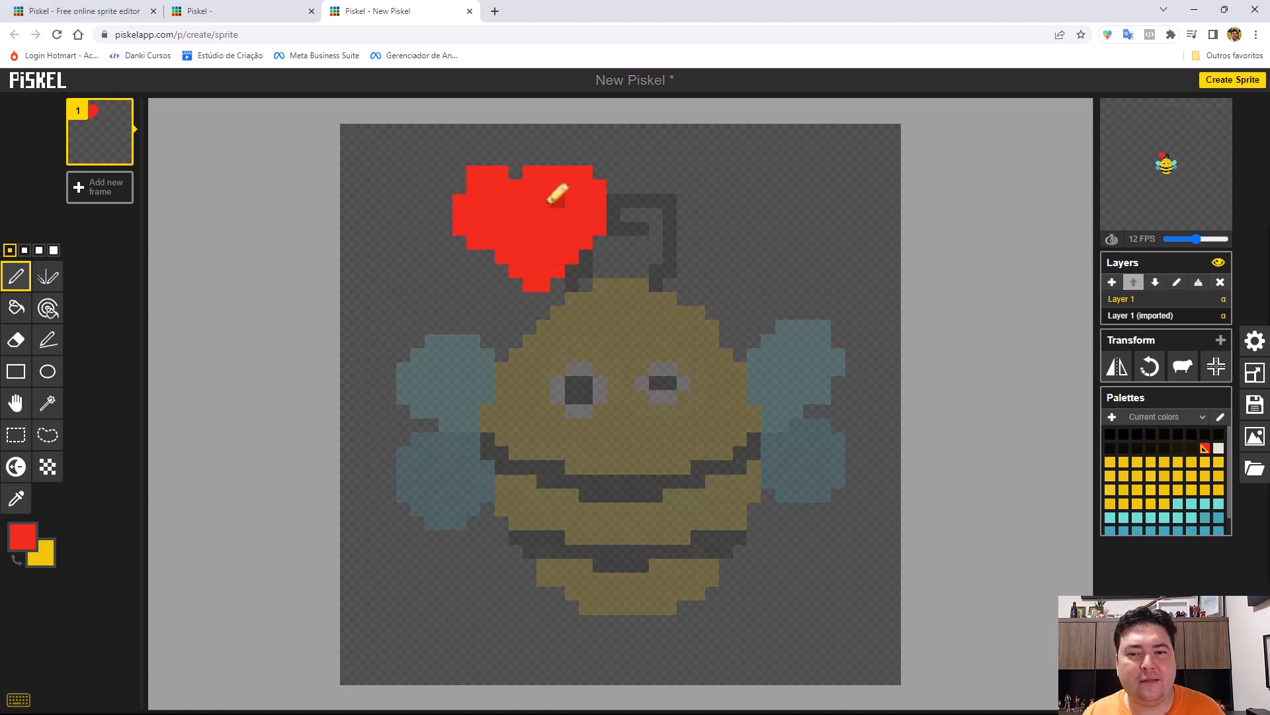
pyautogui.click(1156, 283)
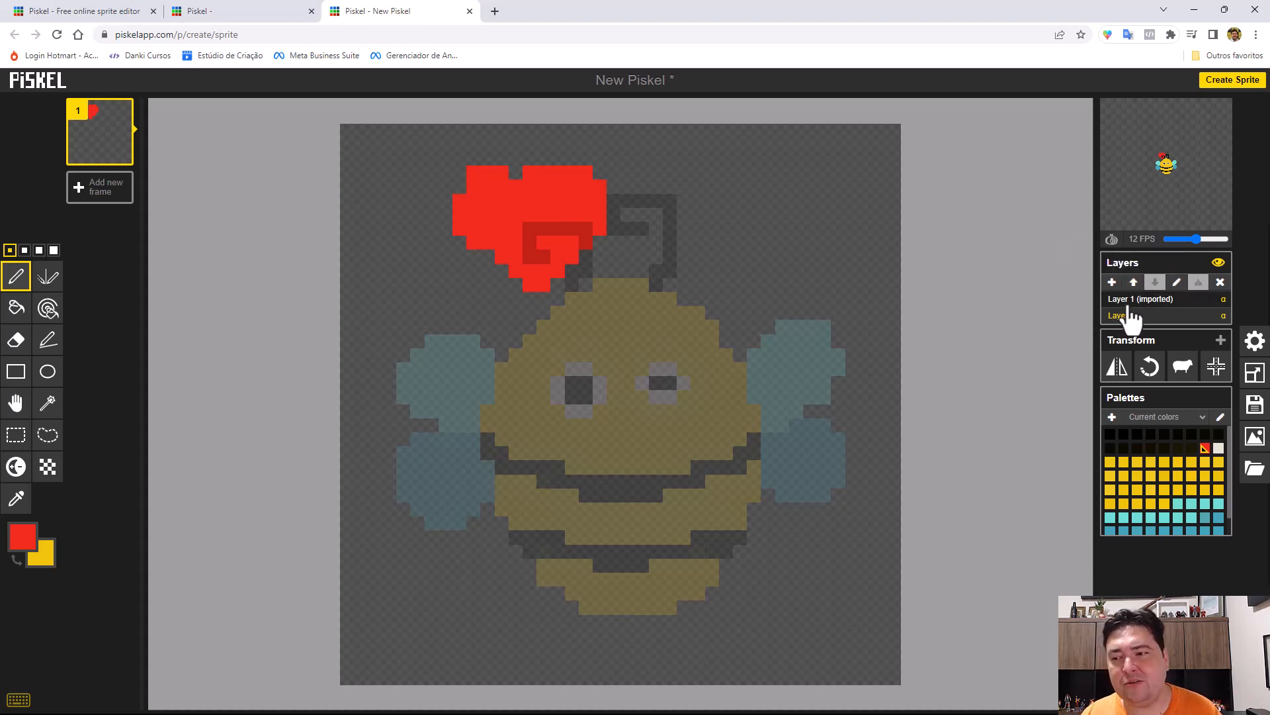
# Open the name of the imported bee layer for editing.
pyautogui.click(1161, 299)
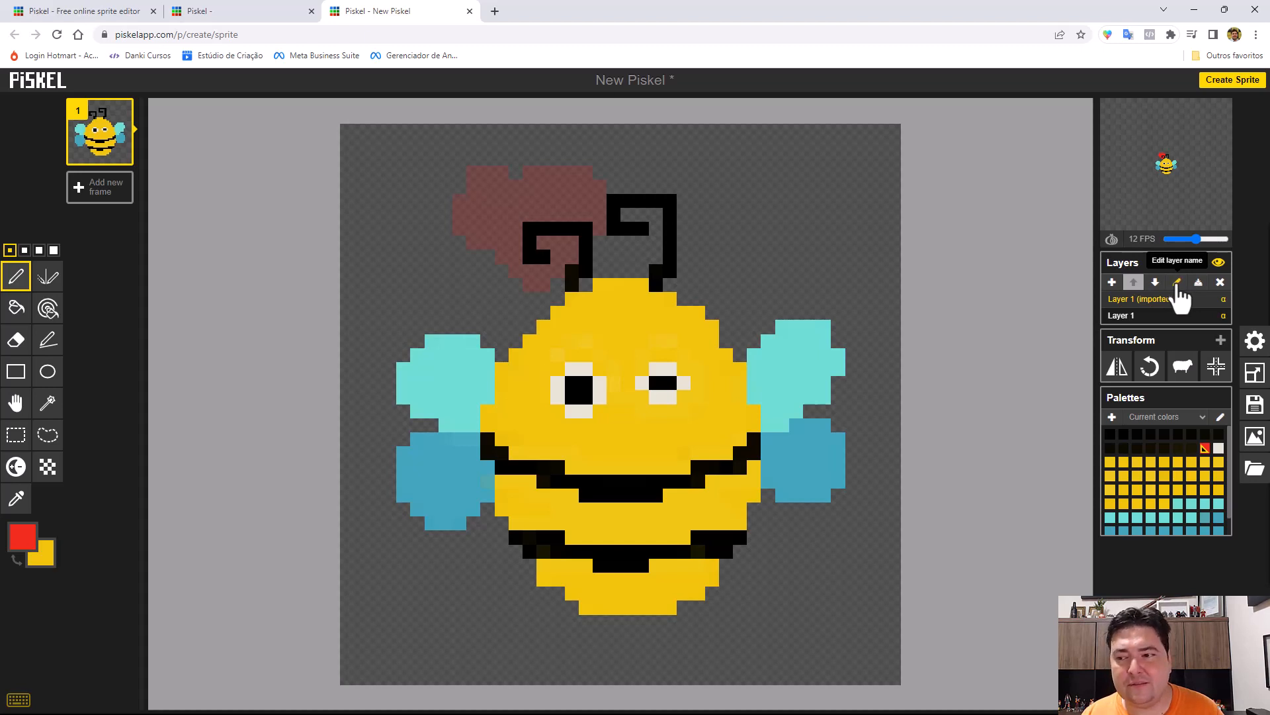
pyautogui.click(1177, 283)
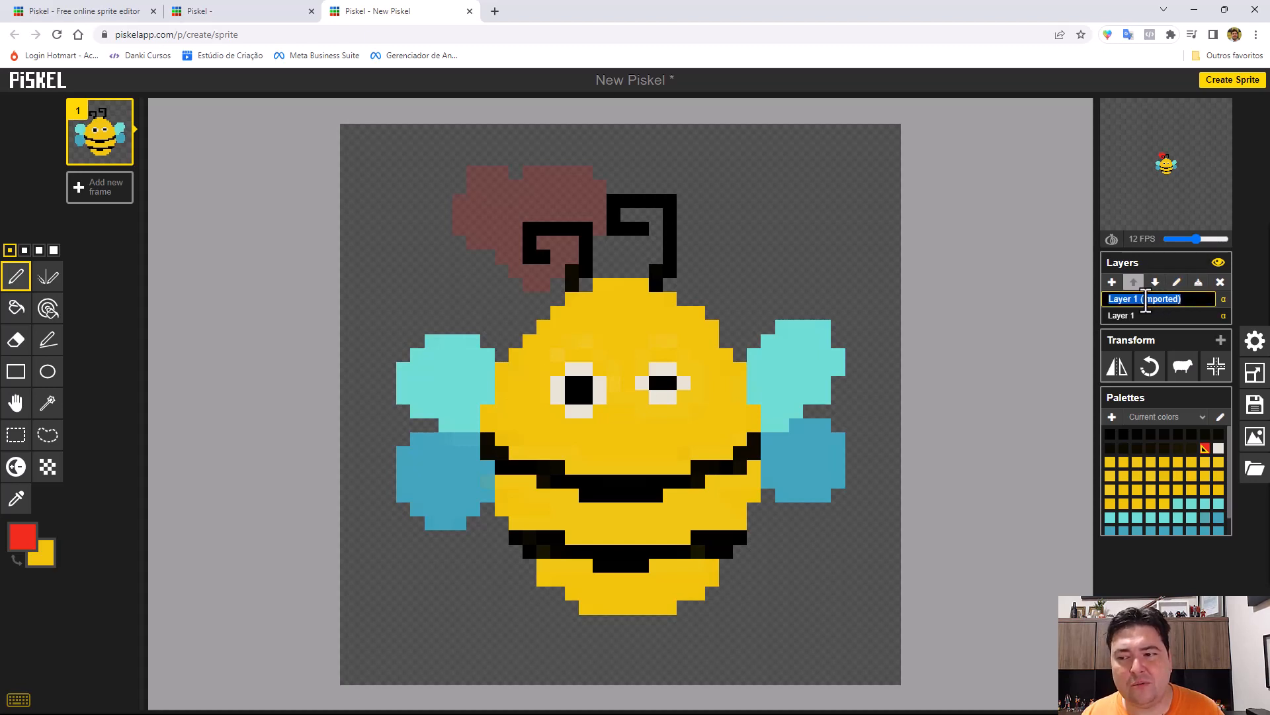
pyautogui.click(1196, 297)
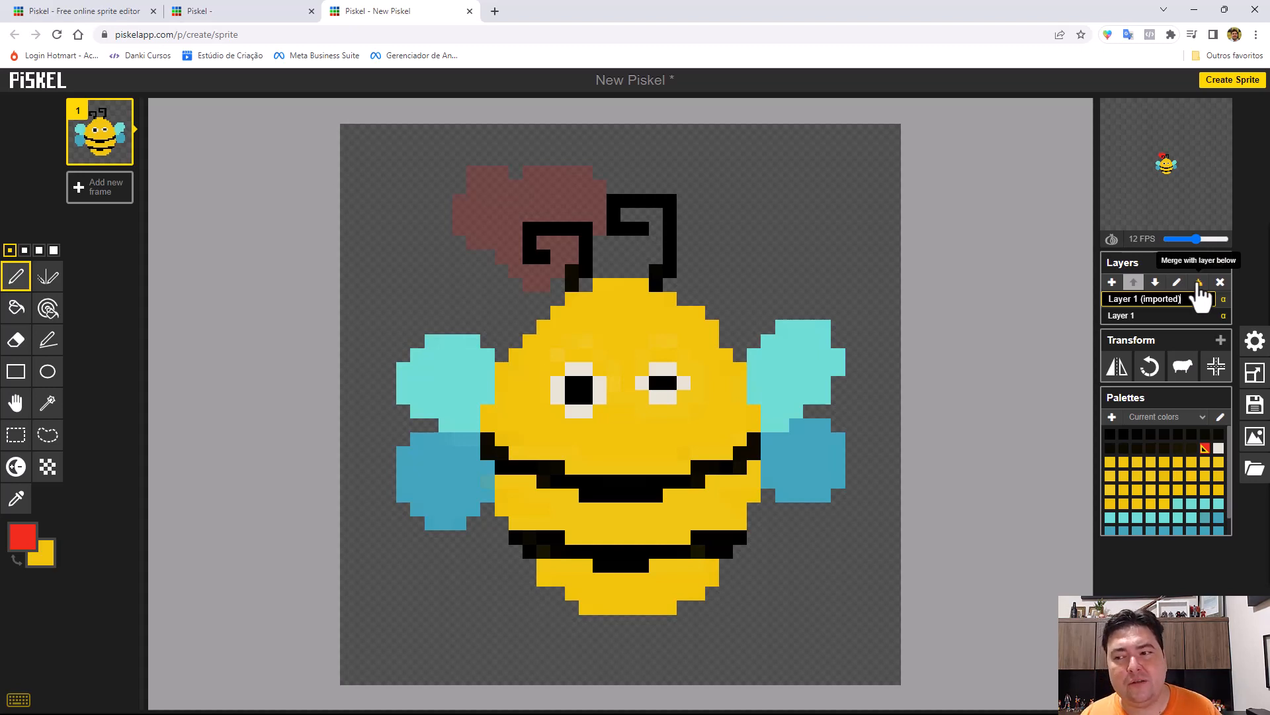
pyautogui.click(1128, 320)
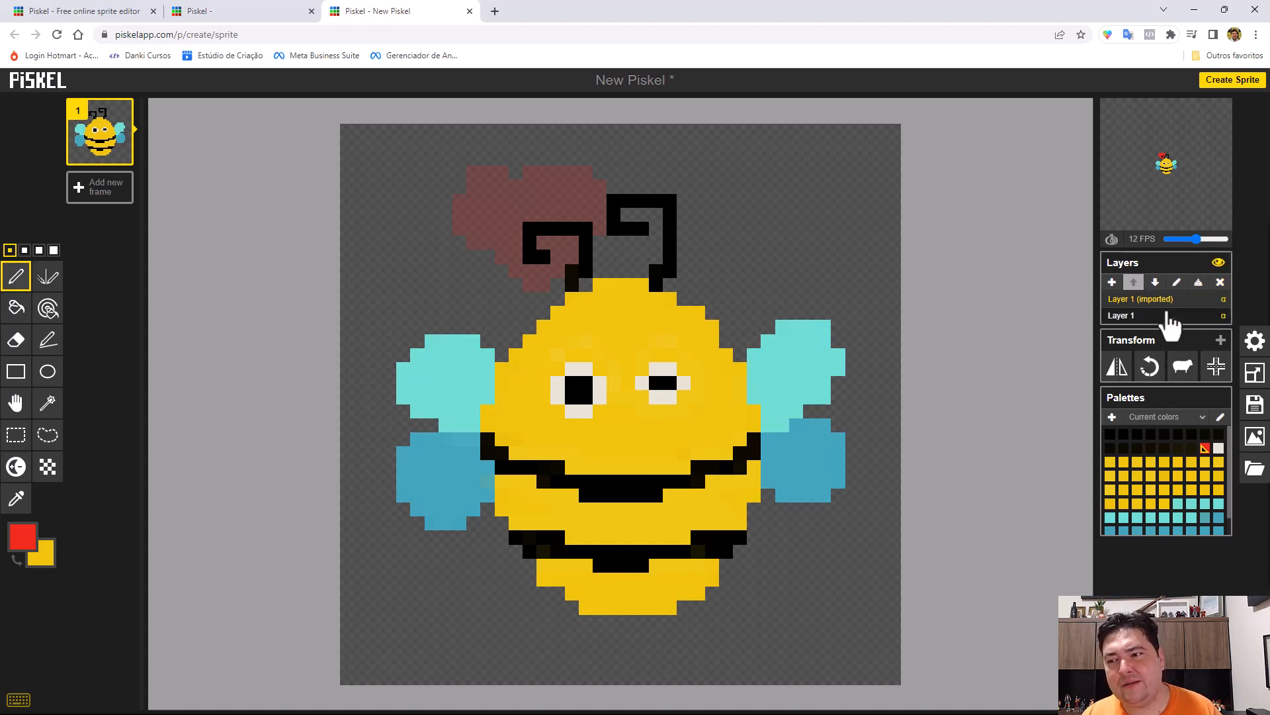
# Delete Layer 1 containing the red heart, keeping only the imported bee layer.
pyautogui.click(1140, 316)
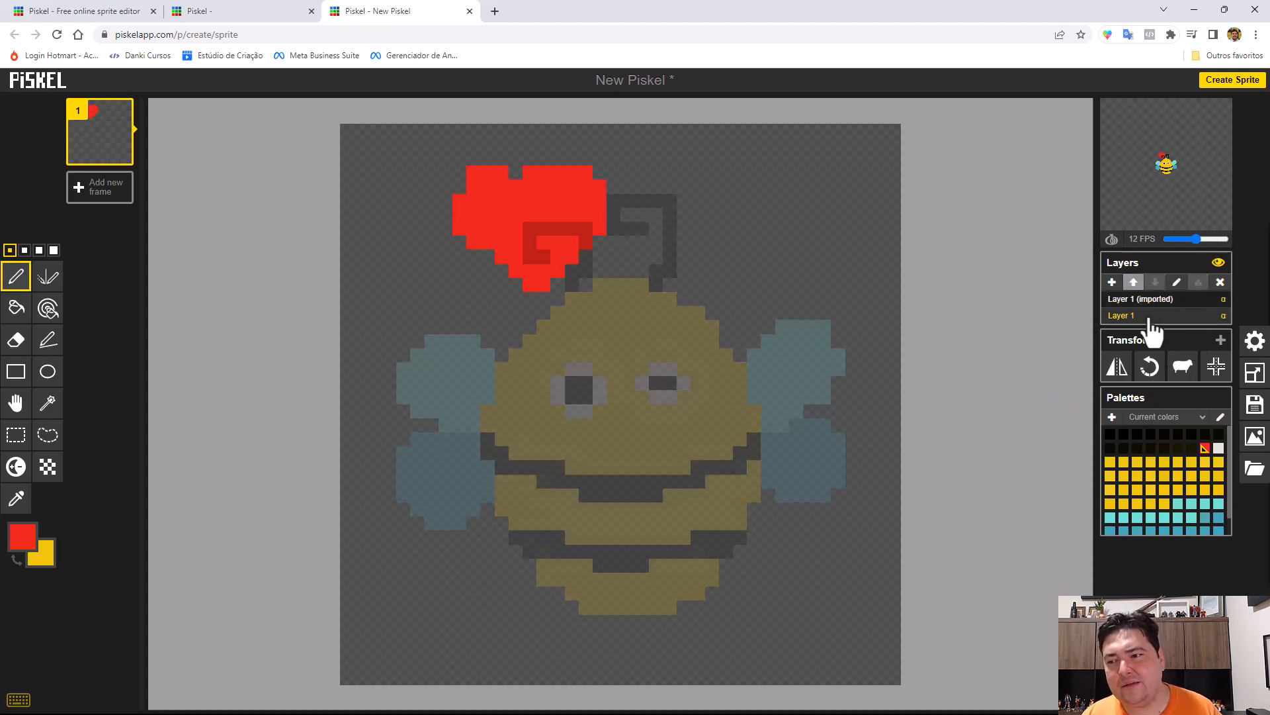
pyautogui.click(1221, 282)
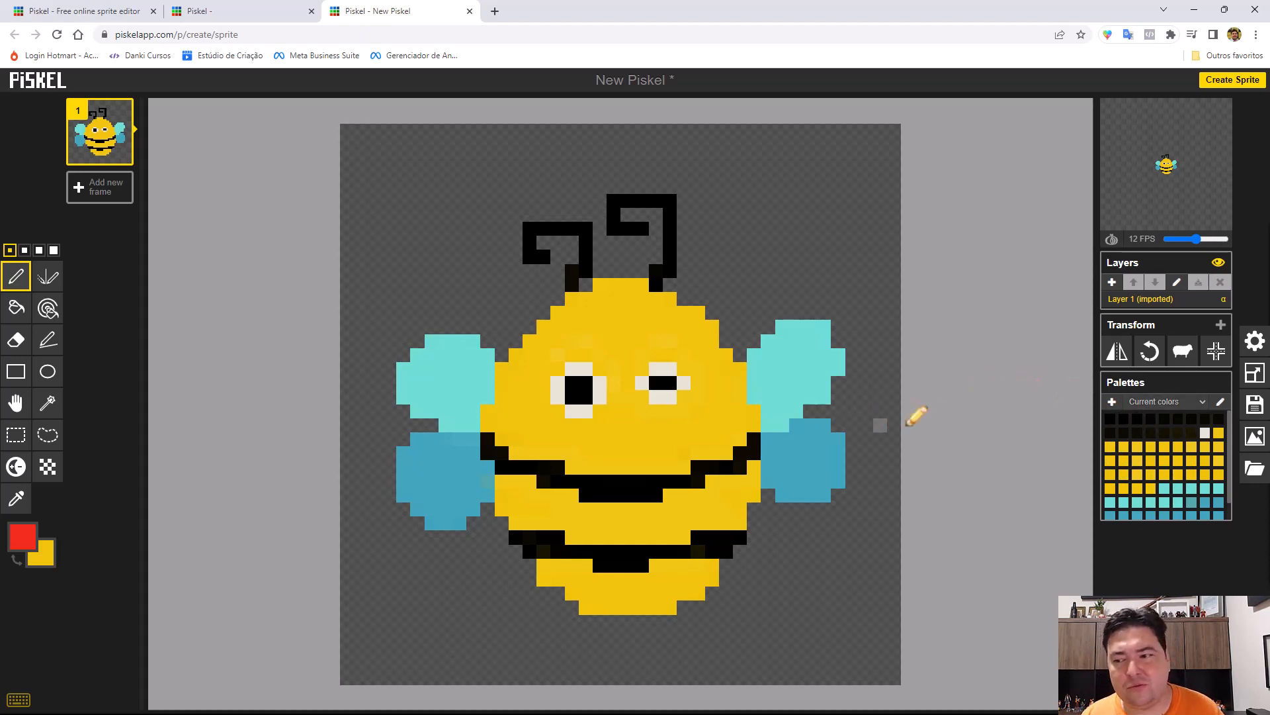
pyautogui.scroll(-1, 1171, 437)
pyautogui.scroll(1, 1170, 435)
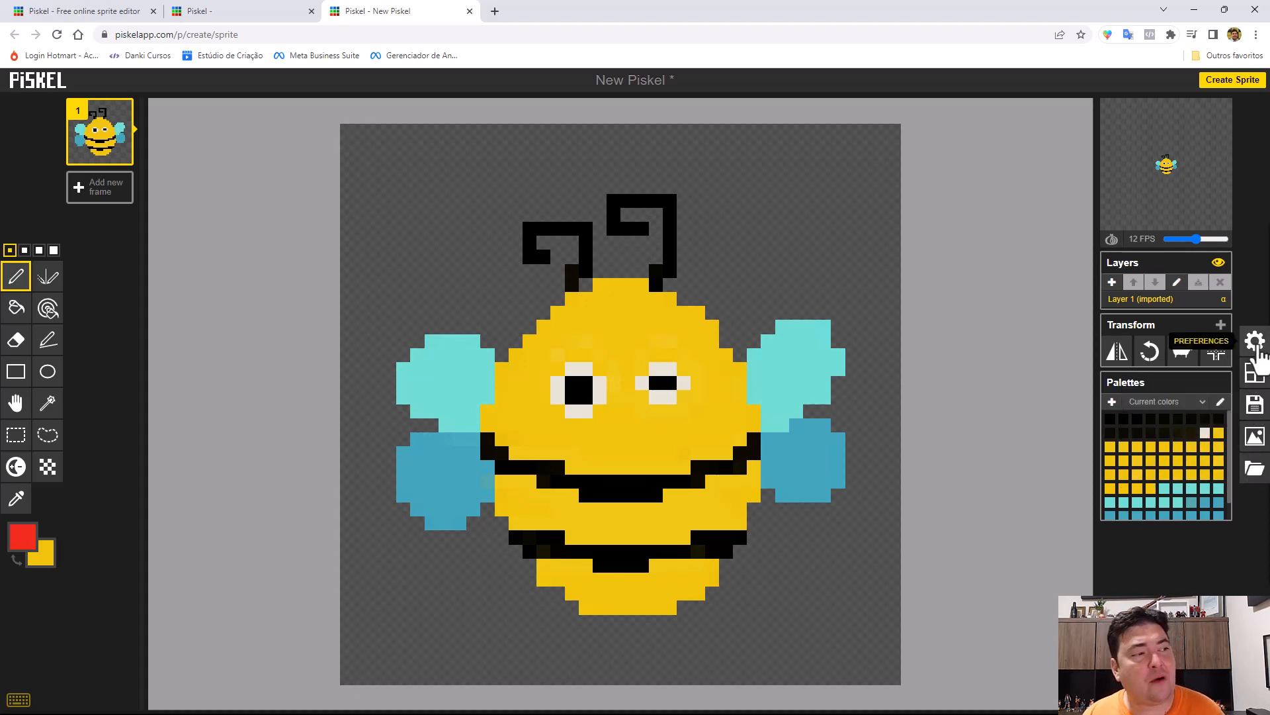
# Open the preferences and look through the miscellaneous and grid settings.
pyautogui.click(1255, 342)
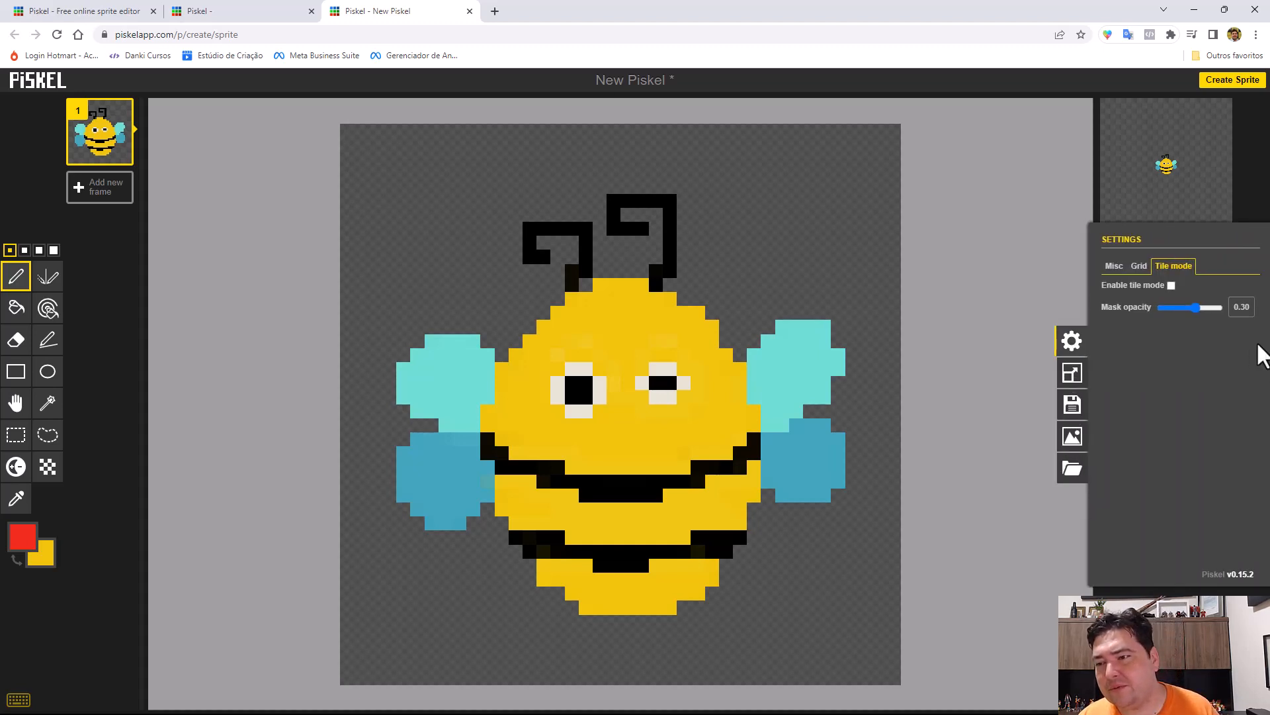
pyautogui.click(1114, 266)
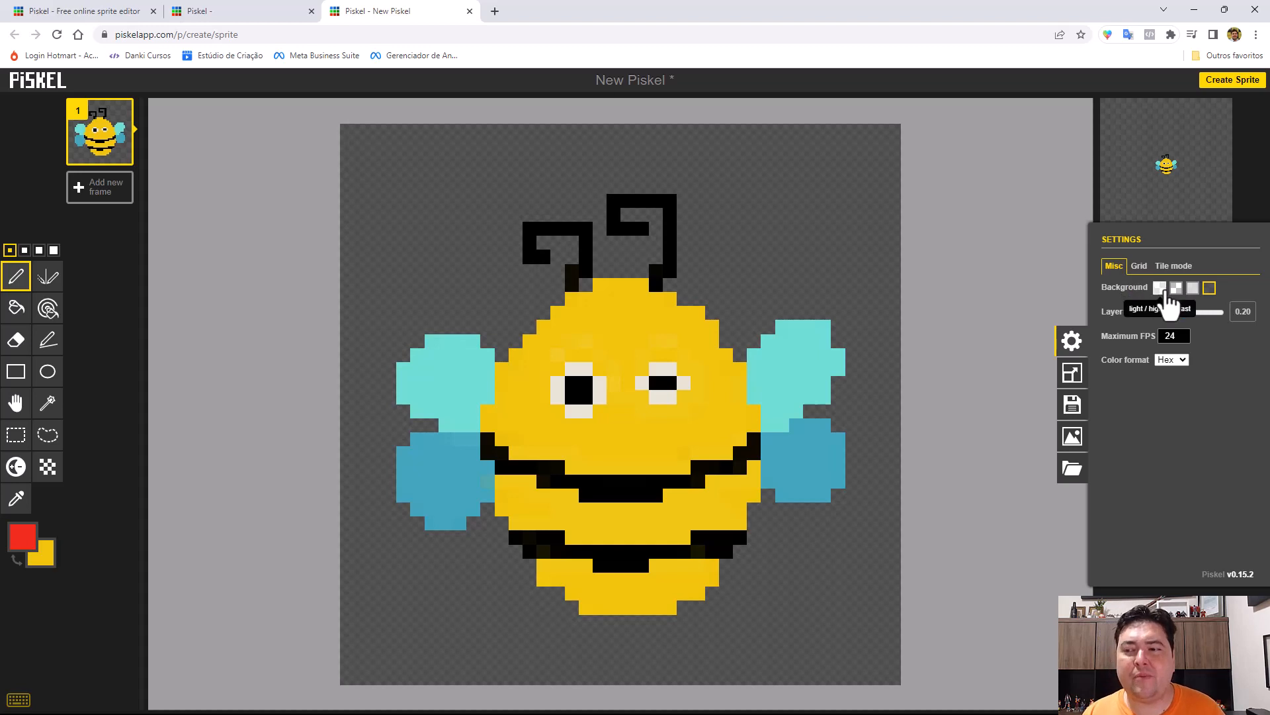
pyautogui.click(1139, 266)
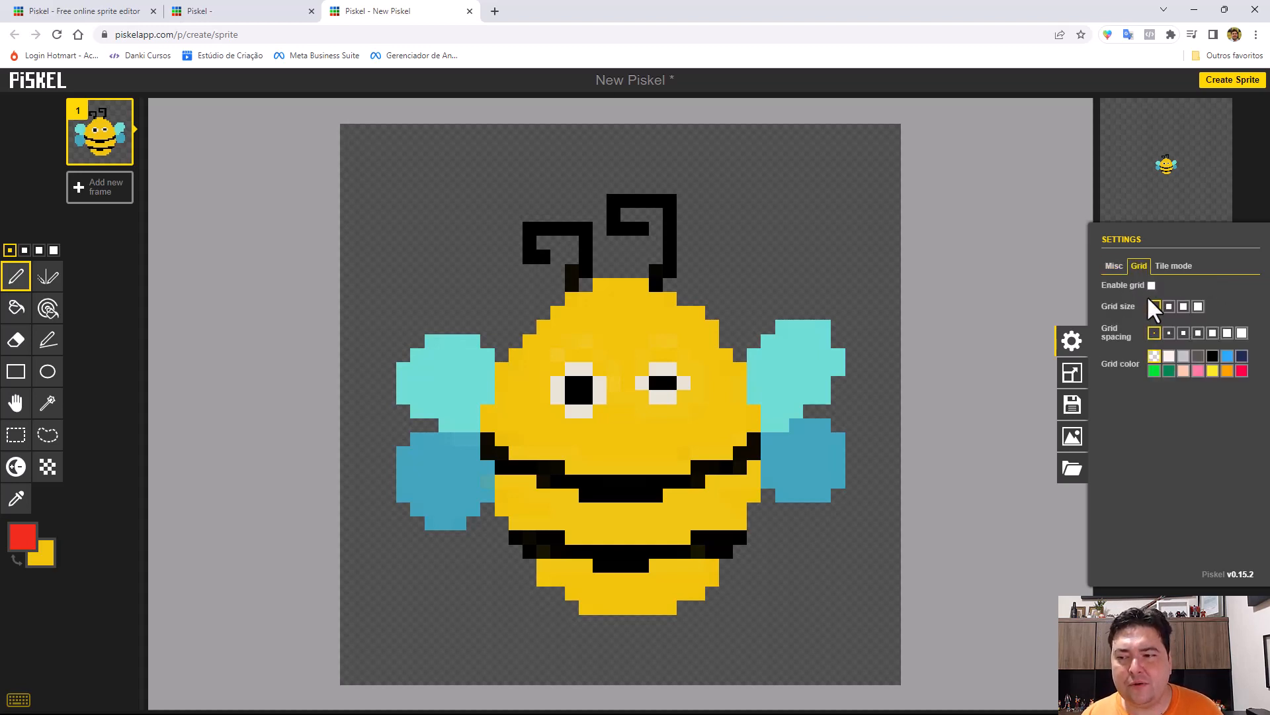
# Enable the canvas grid, try the thickest lines with several wider spacings, and return grid size and spacing to 1px.
pyautogui.click(1150, 285)
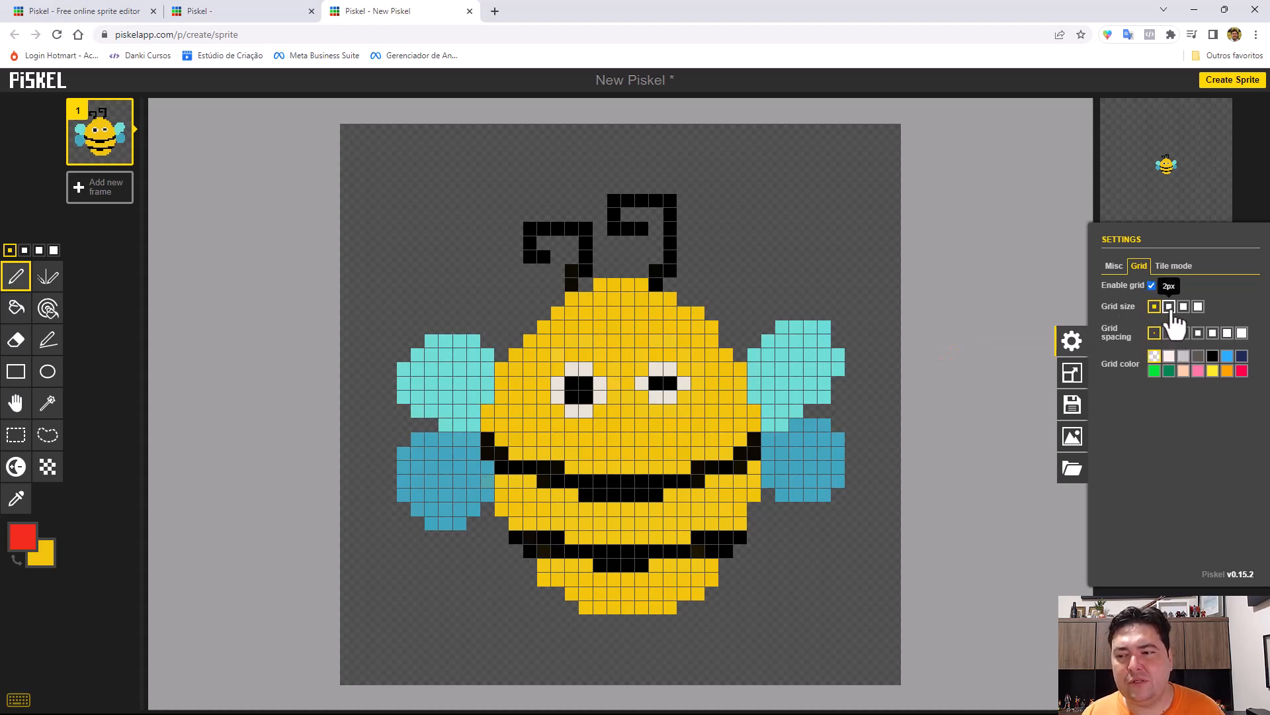
pyautogui.click(1198, 306)
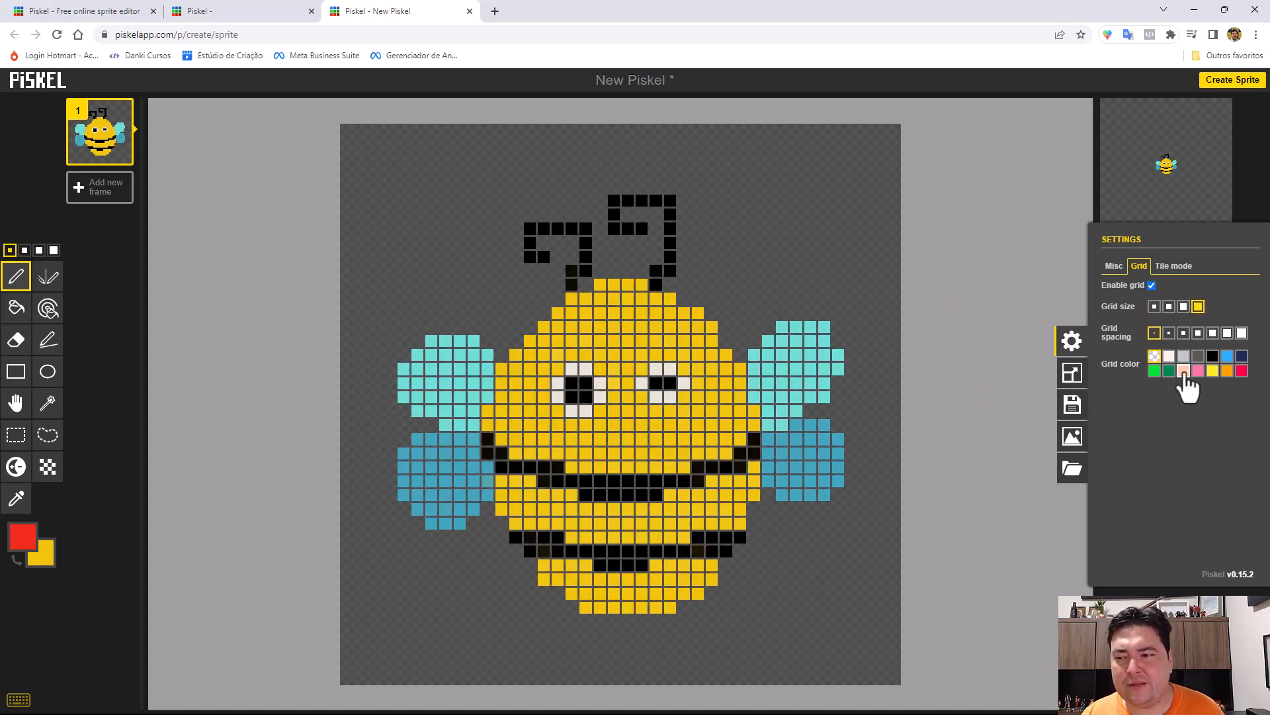
pyautogui.click(1226, 333)
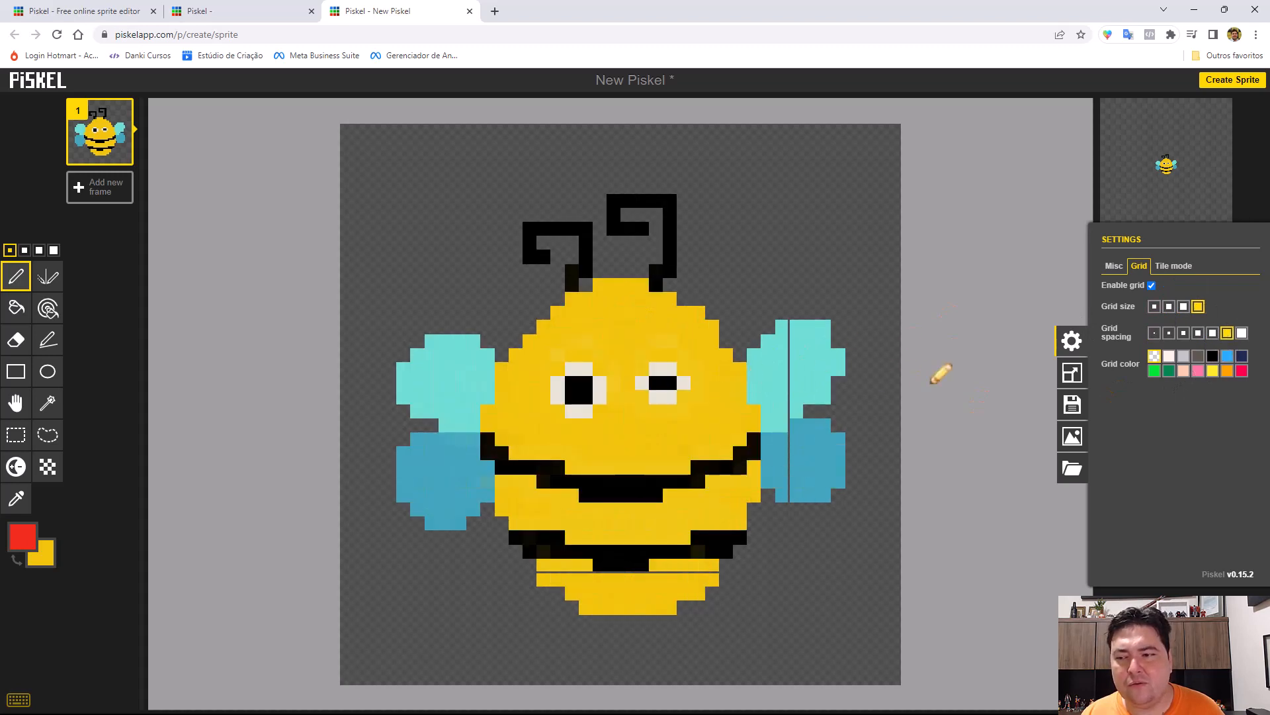
pyautogui.click(1198, 334)
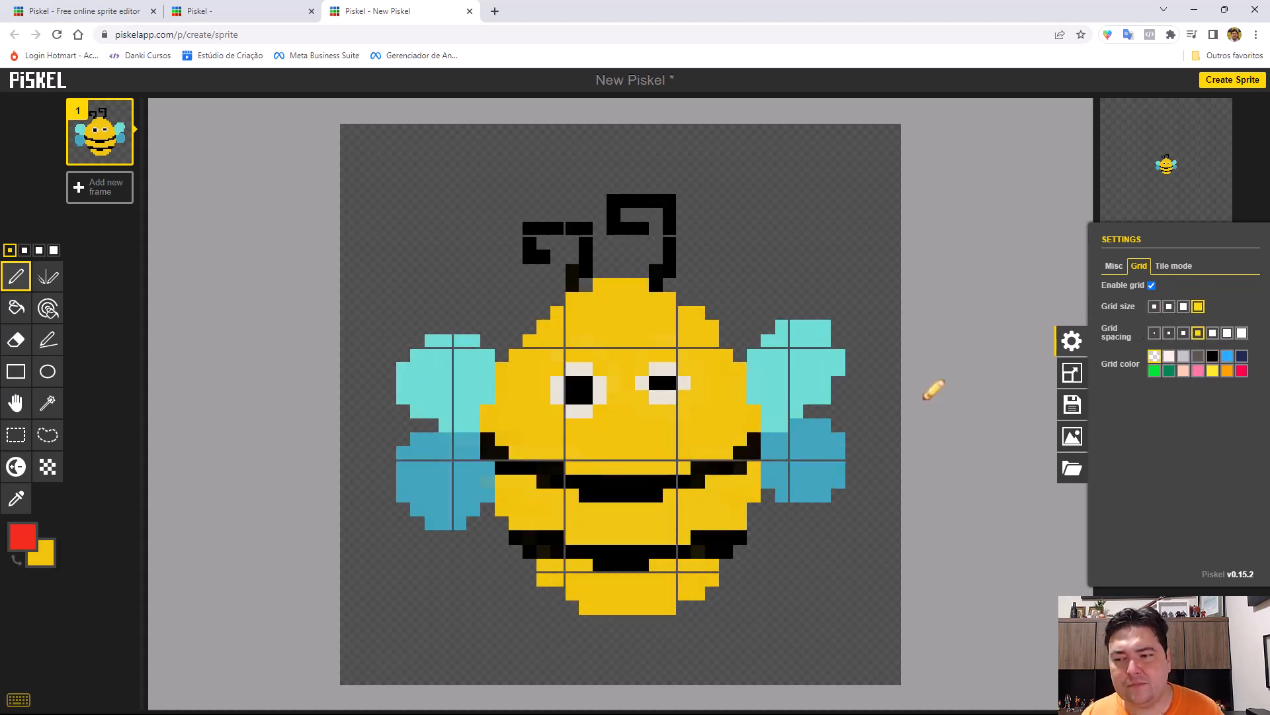
pyautogui.click(1184, 333)
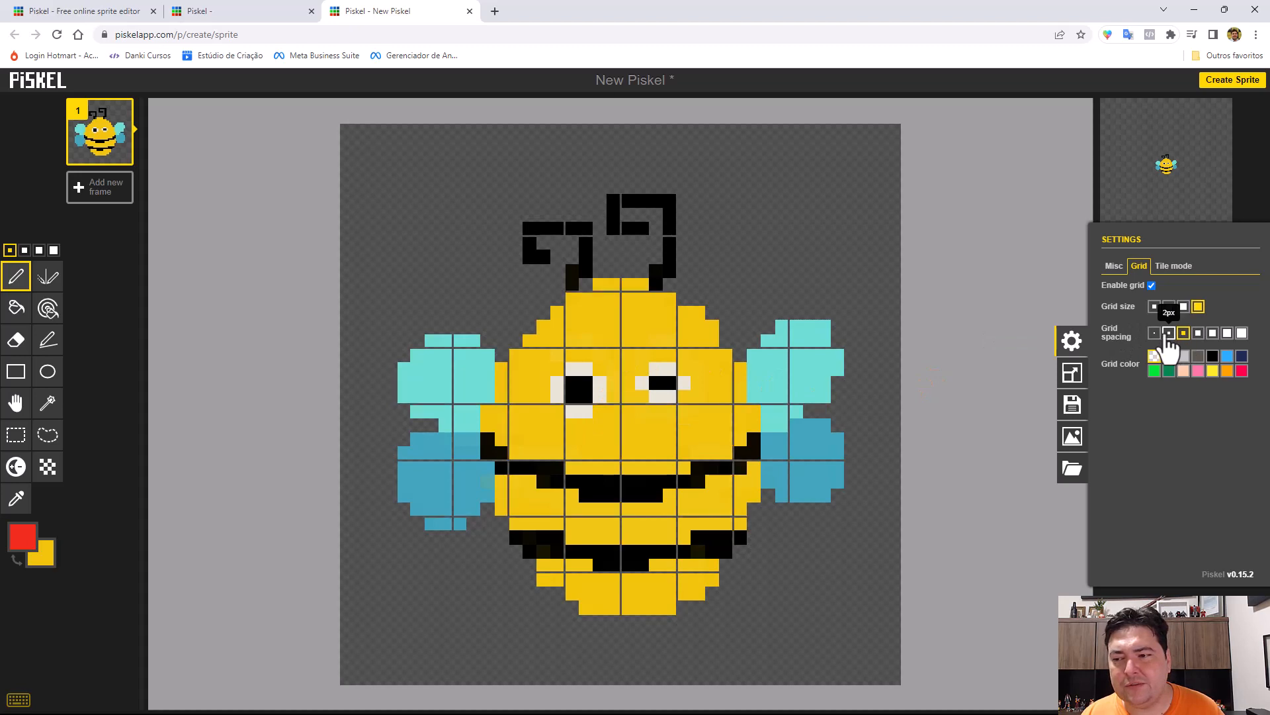
pyautogui.click(1154, 333)
pyautogui.click(1155, 306)
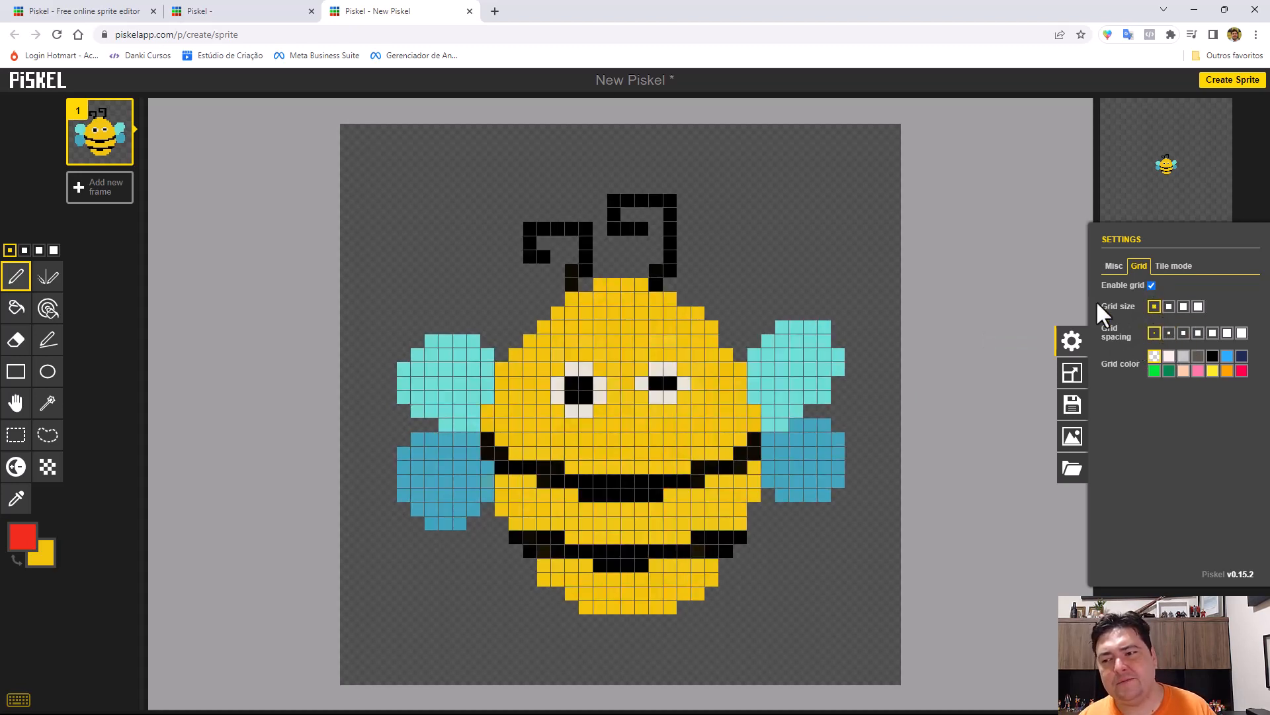
# Try a pink grid color, restore the transparent color, and disable the grid.
pyautogui.click(1199, 370)
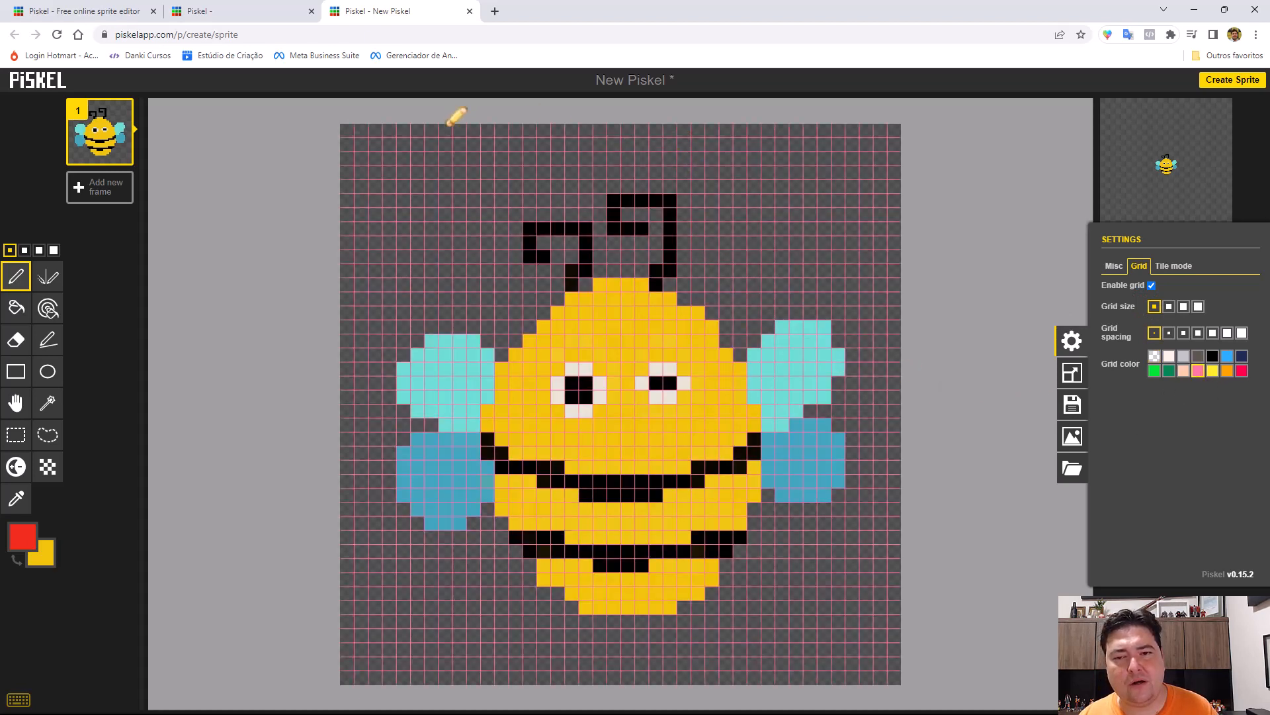
pyautogui.click(1154, 356)
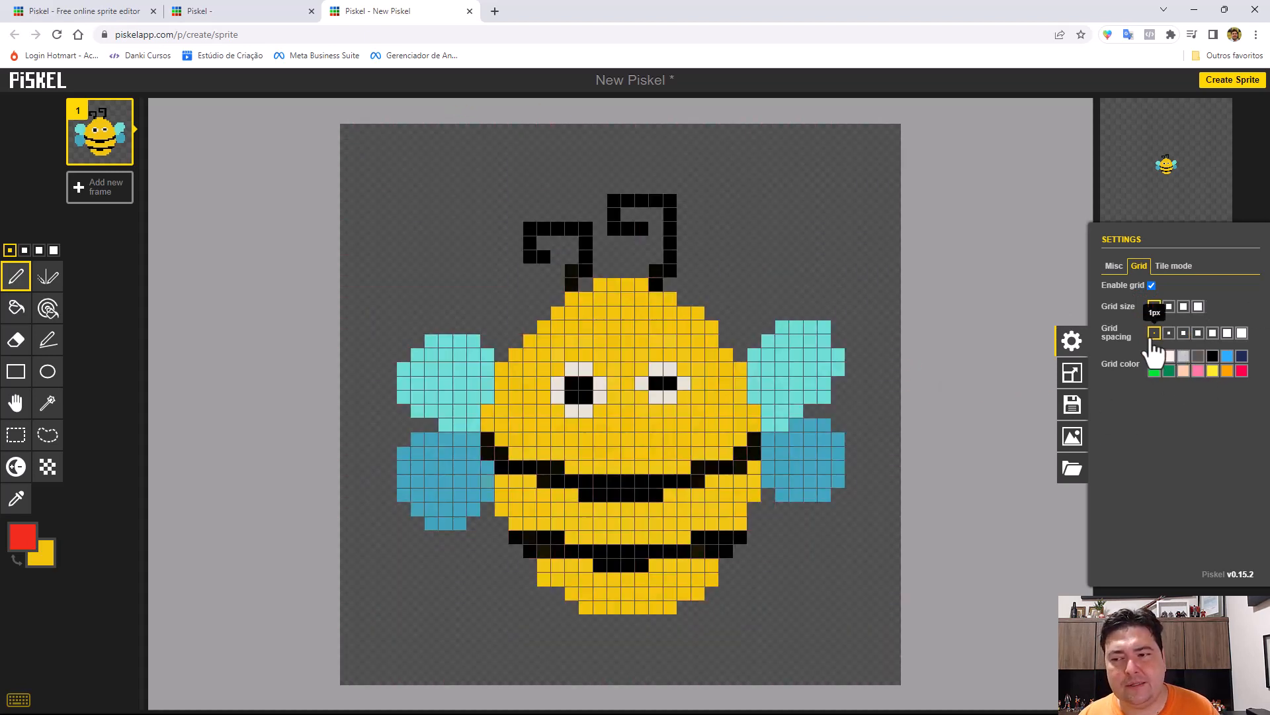
pyautogui.click(1145, 286)
# Set the layer opacity to 0.10 and, after trying two other backgrounds, choose the light / high contrast canvas background.
pyautogui.click(1115, 268)
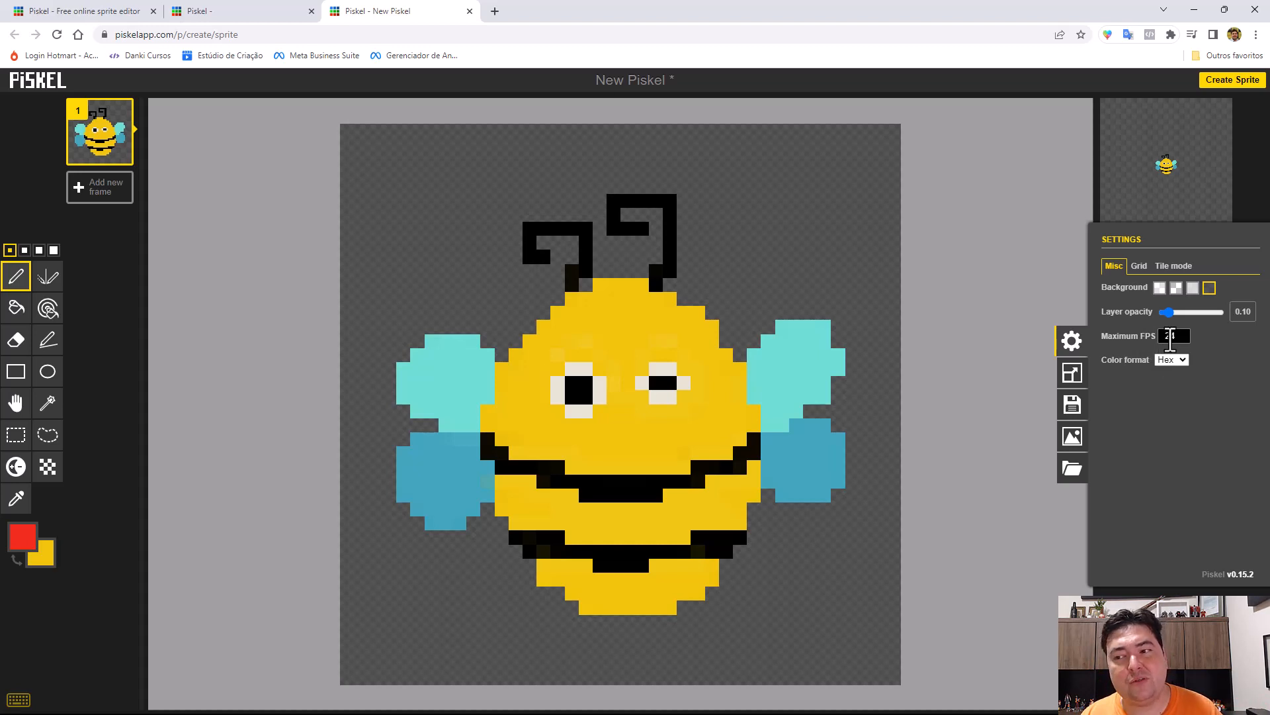
pyautogui.moveTo(1173, 337); pyautogui.dragTo(1160, 341)
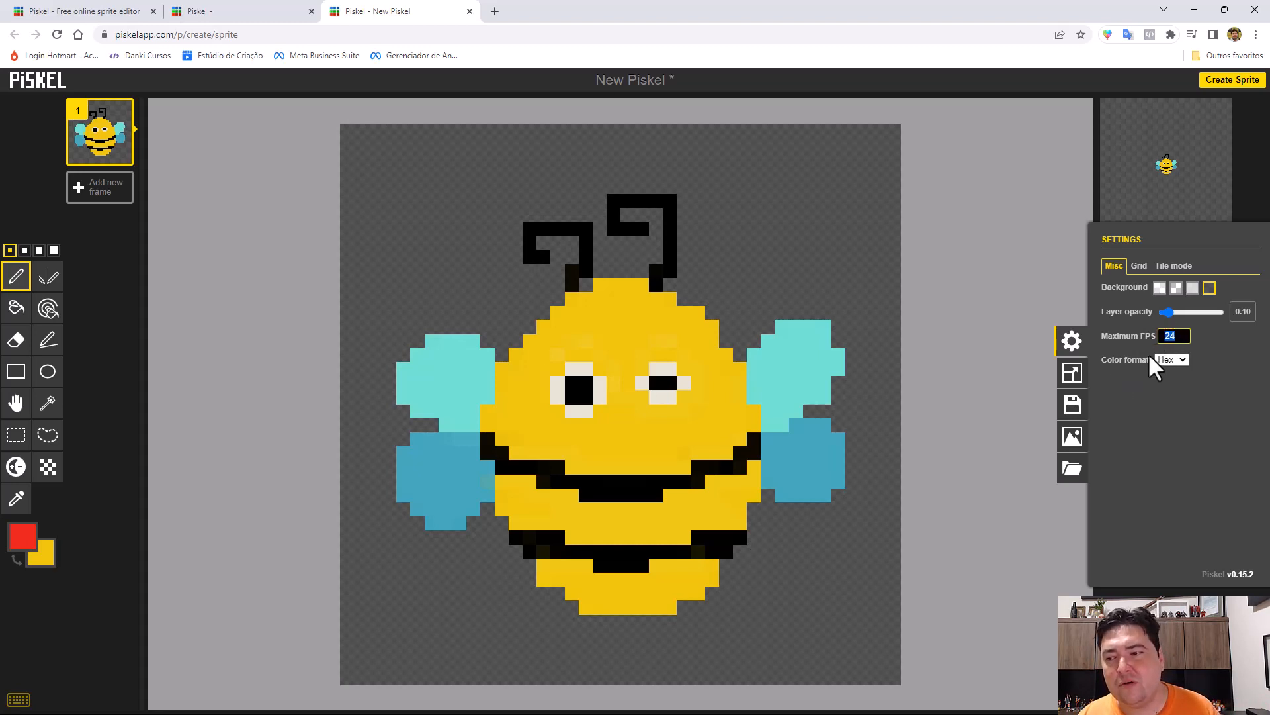
pyautogui.click(1192, 288)
pyautogui.click(1176, 288)
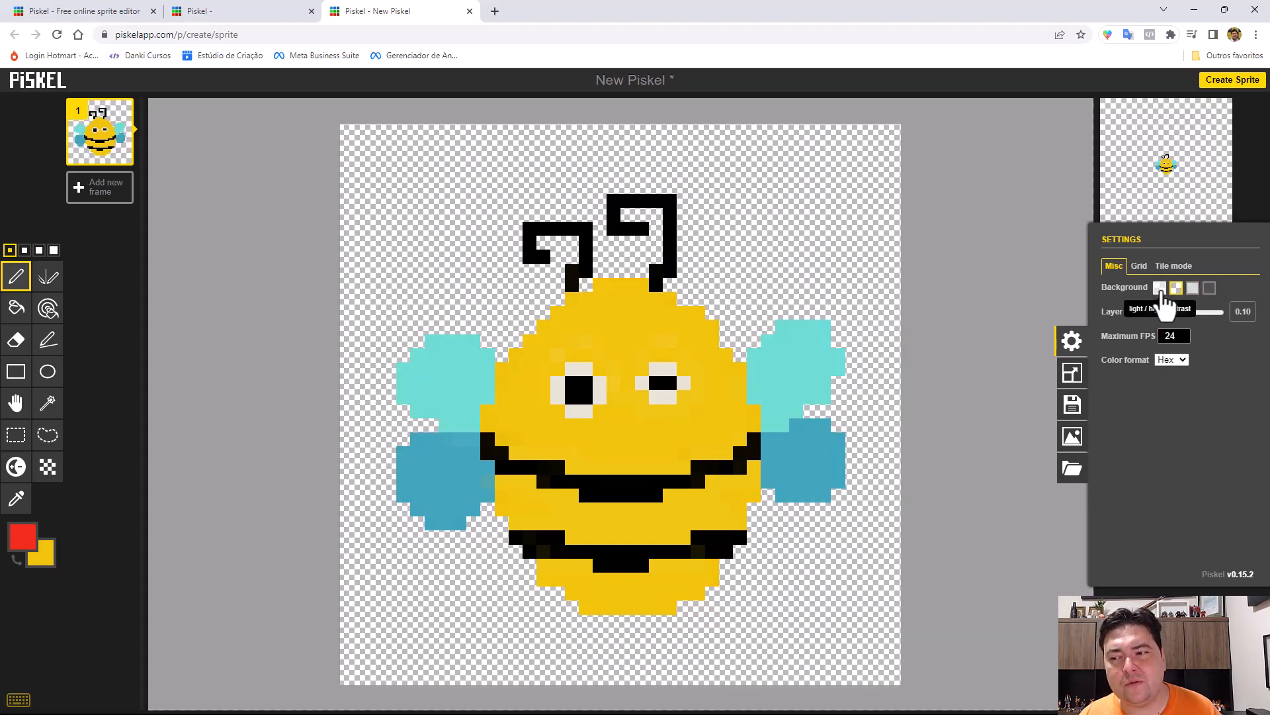
pyautogui.click(1159, 288)
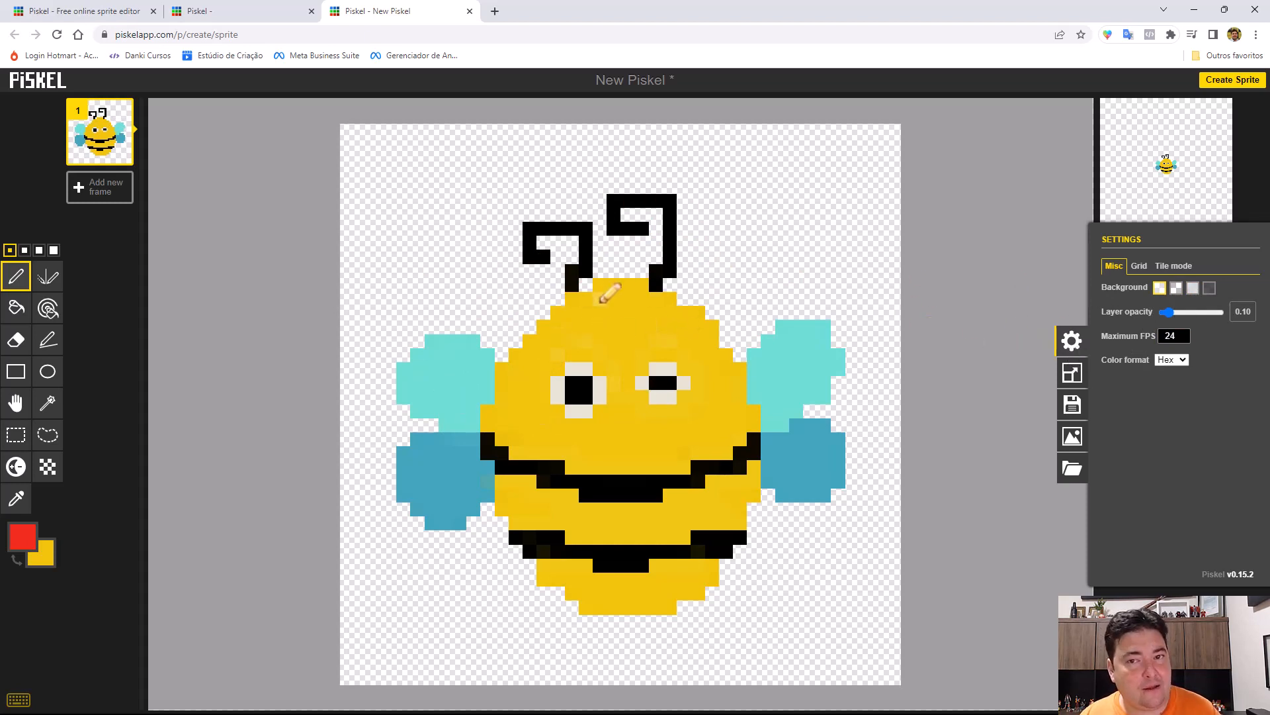
# Choose the darkest canvas background and resize the canvas to 60 × 60 px with the top-left anchor, without resizing its content.
pyautogui.click(1208, 287)
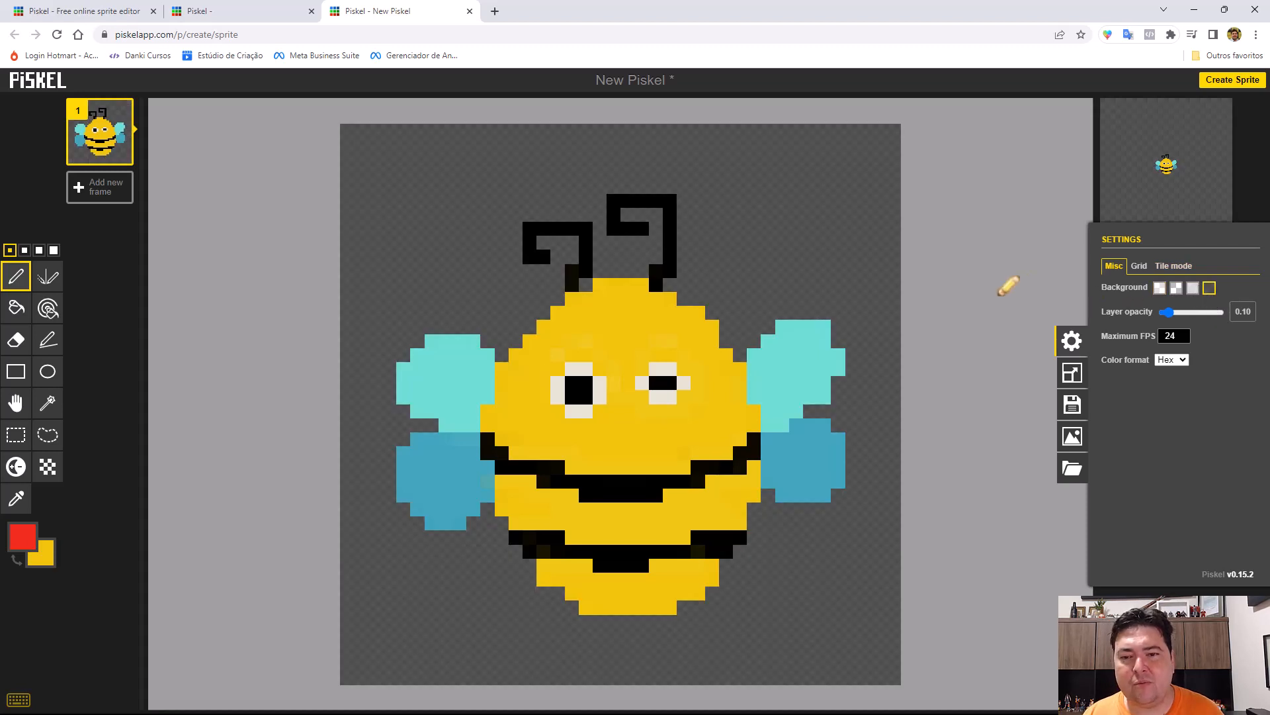
pyautogui.click(1072, 373)
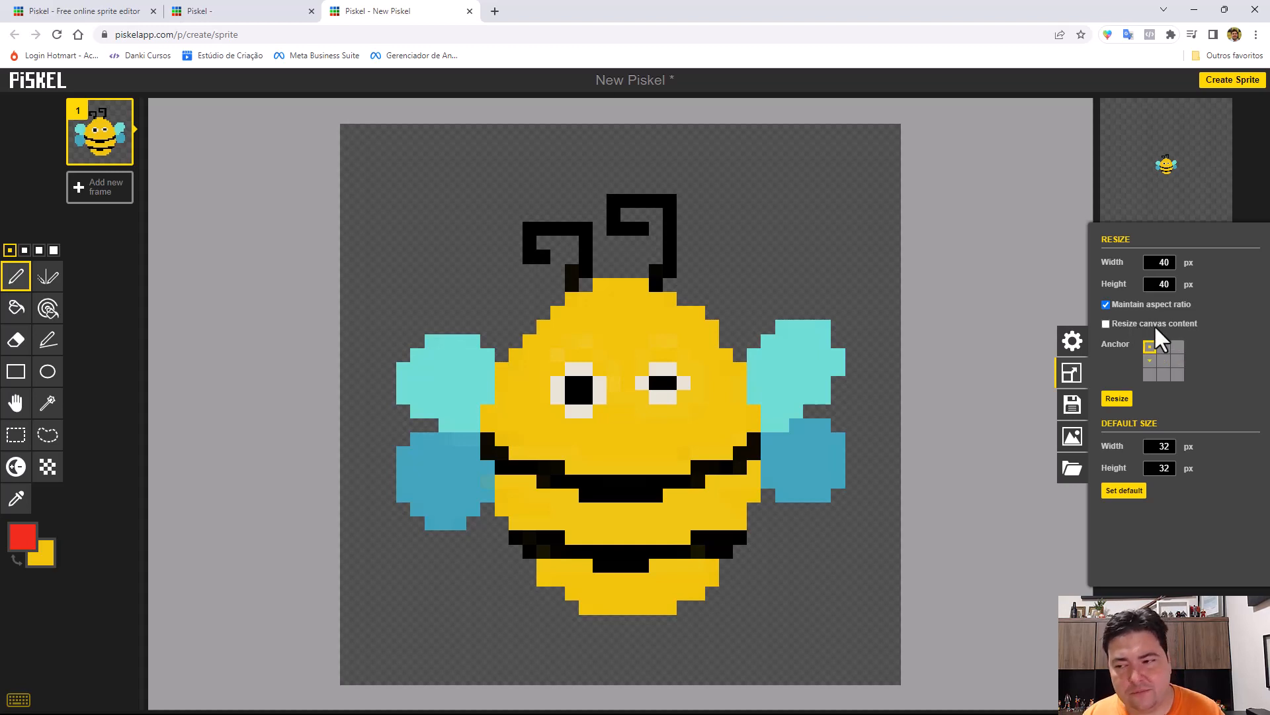
pyautogui.click(1164, 362)
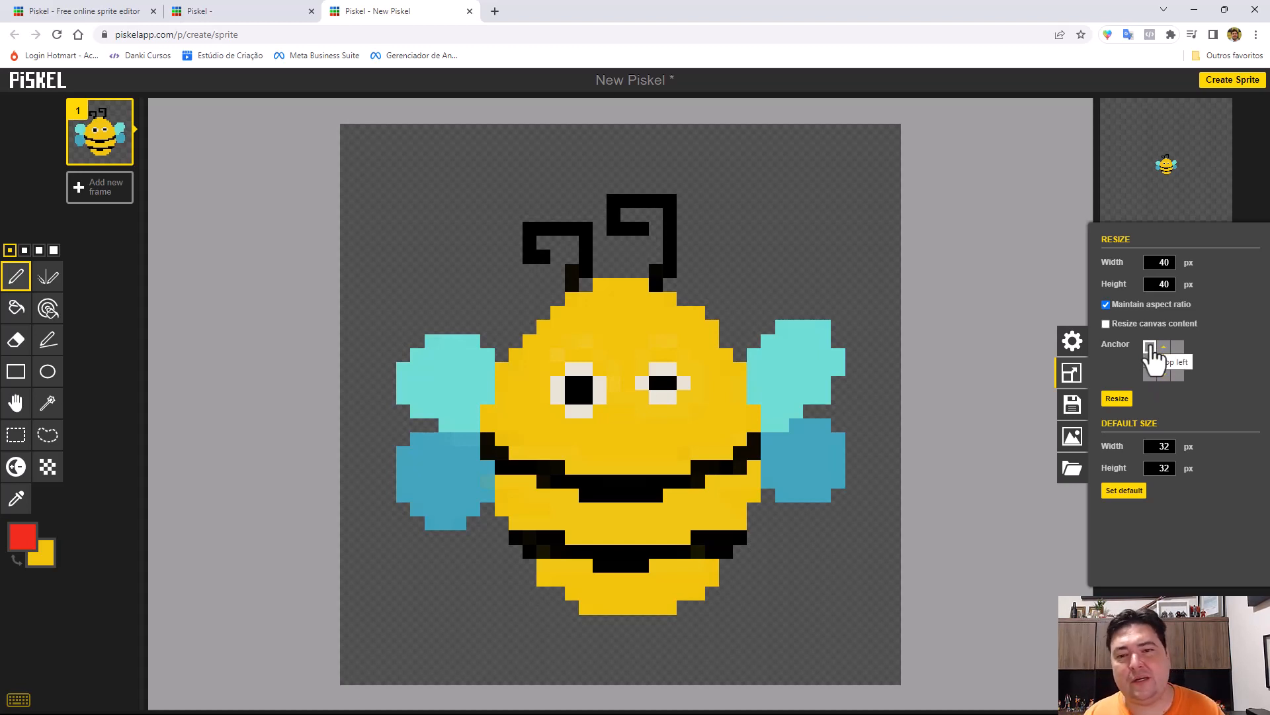
pyautogui.click(1150, 346)
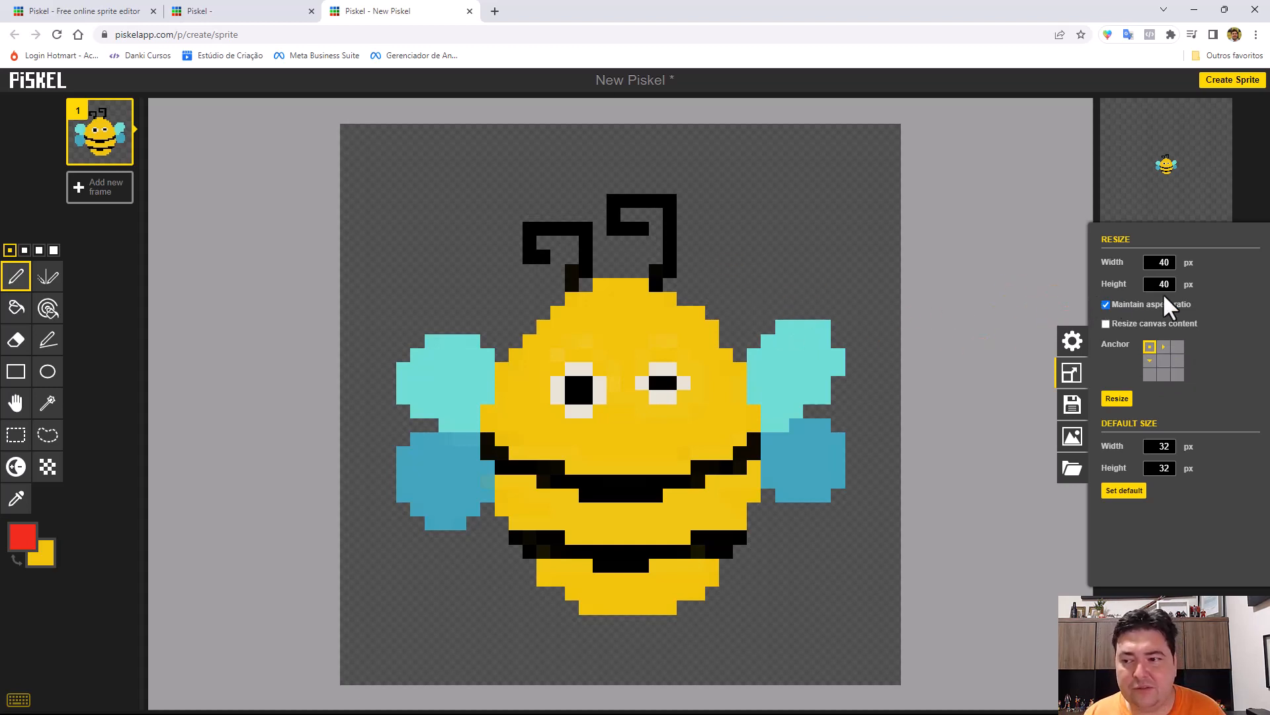
pyautogui.doubleClick(1159, 262)
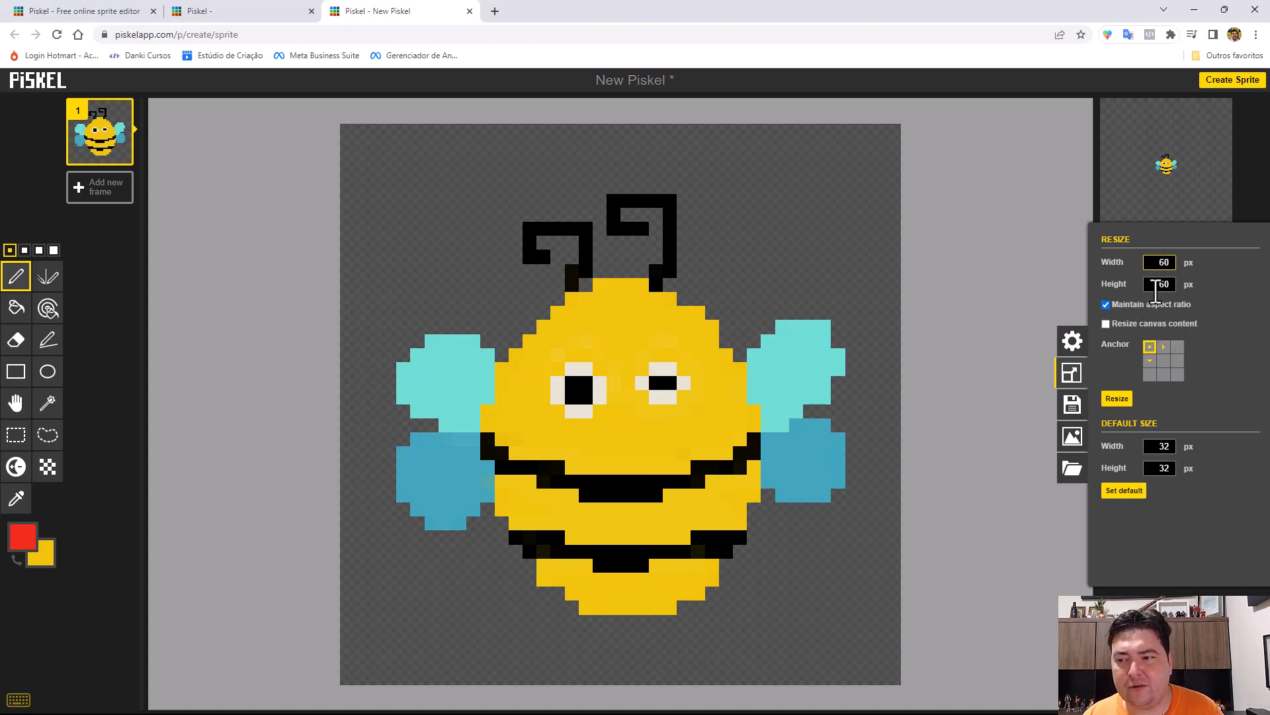
pyautogui.click(1164, 361)
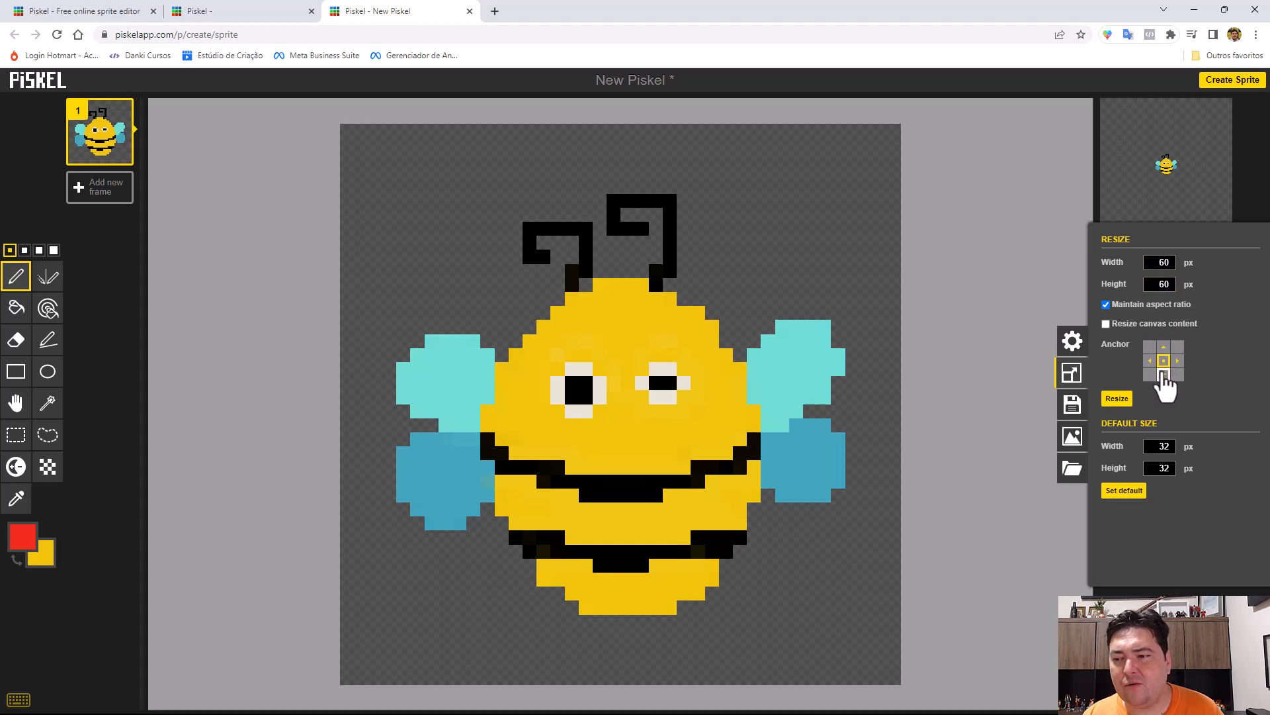
pyautogui.click(1150, 347)
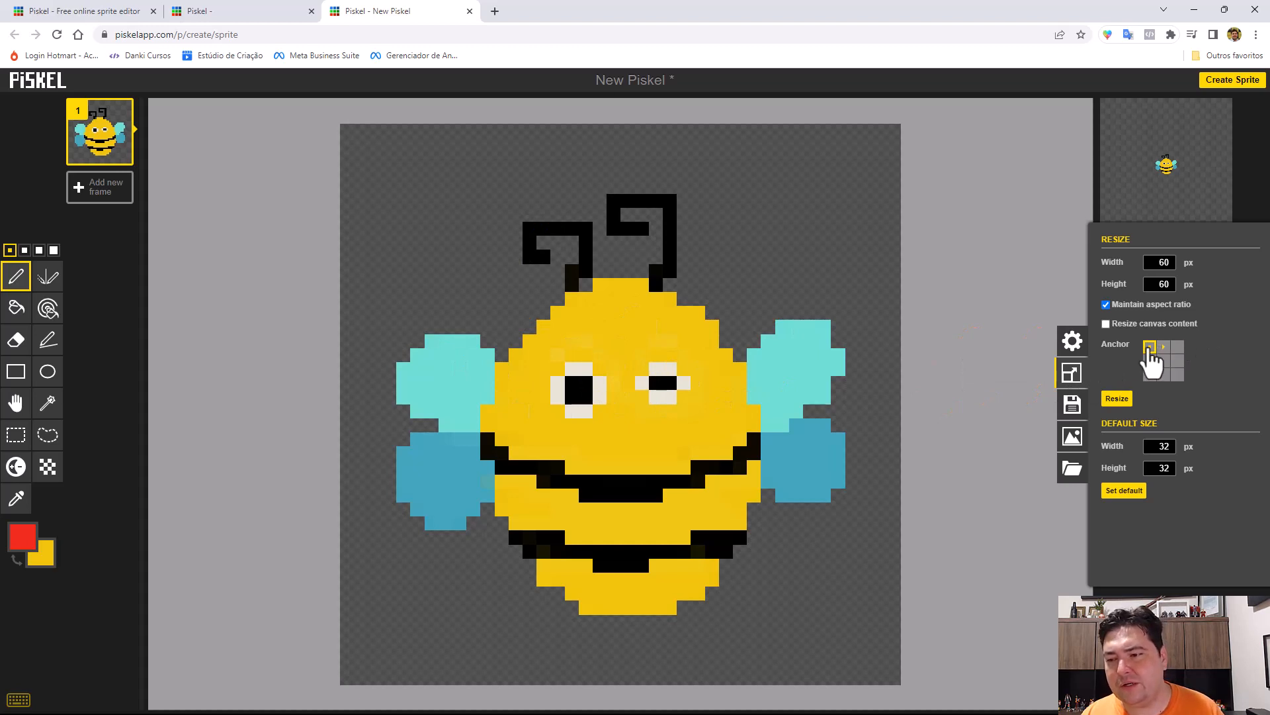
pyautogui.click(1117, 397)
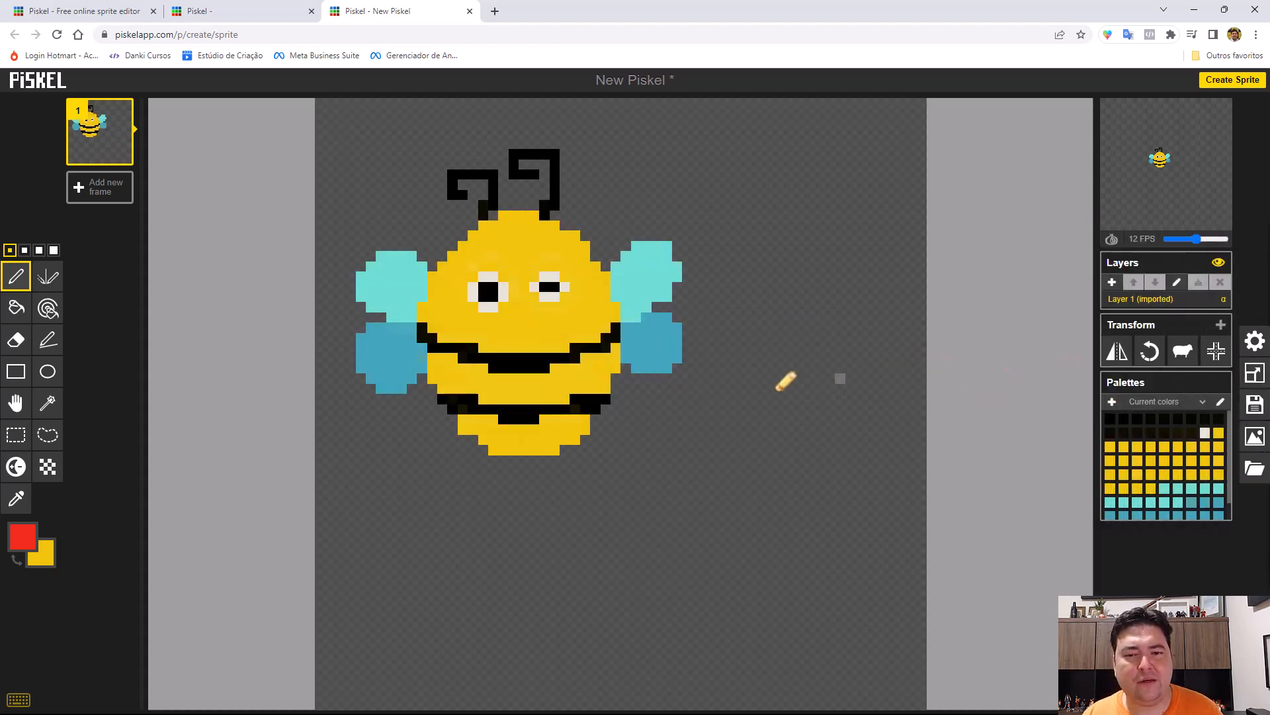
pyautogui.scroll(-2, 761, 391)
pyautogui.scroll(1, 731, 399)
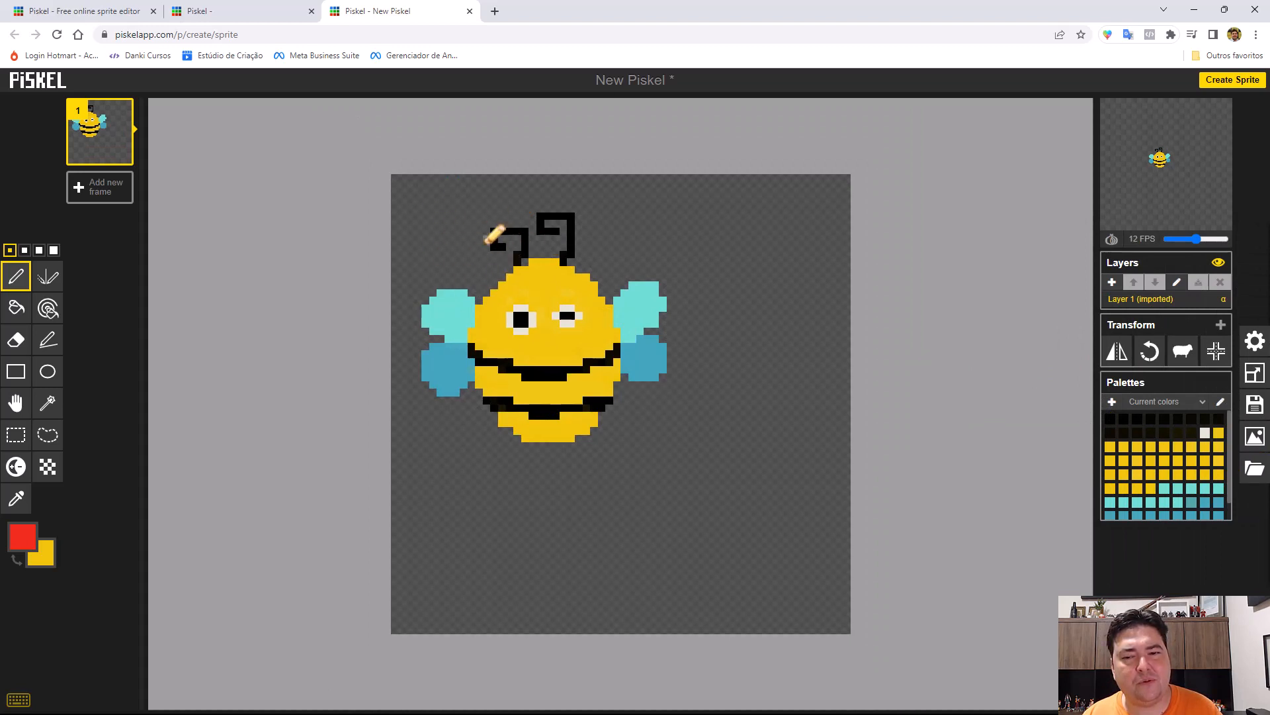
# Undo the canvas resize and resize to 60 × 60 px with the canvas content resized too.
pyautogui.click(1255, 373)
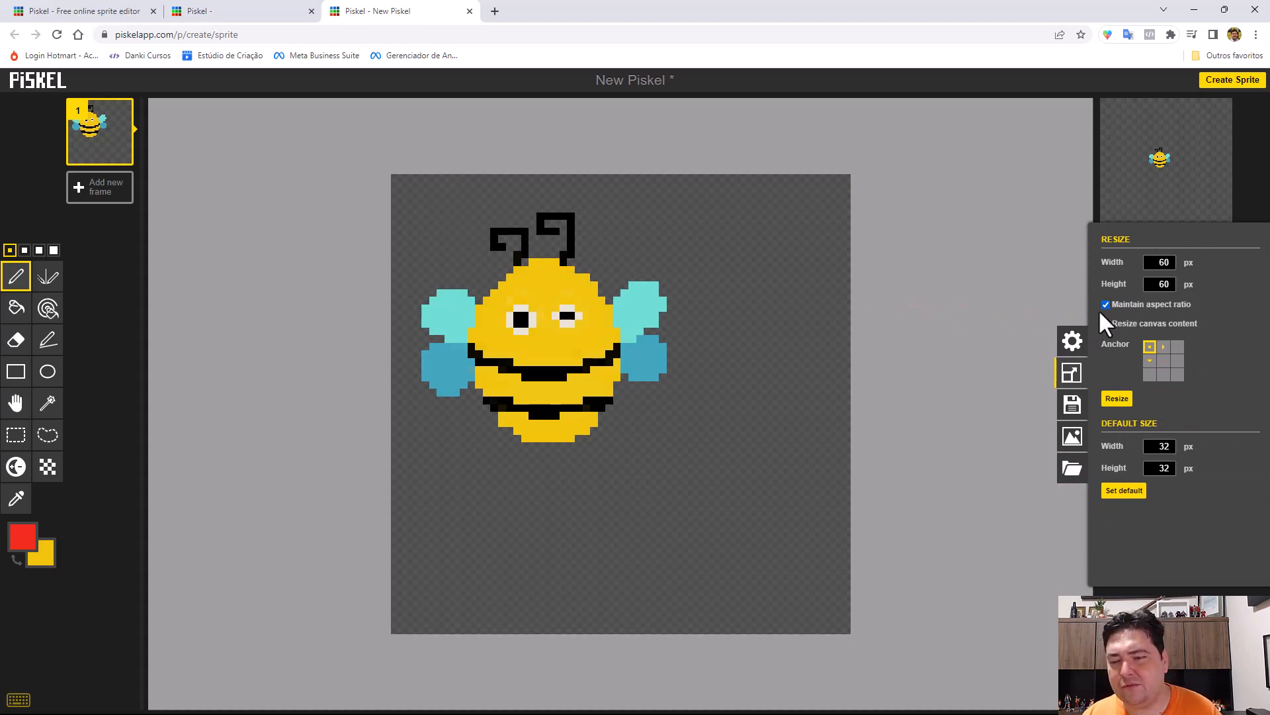
pyautogui.hotkey('ctrl', 'z')
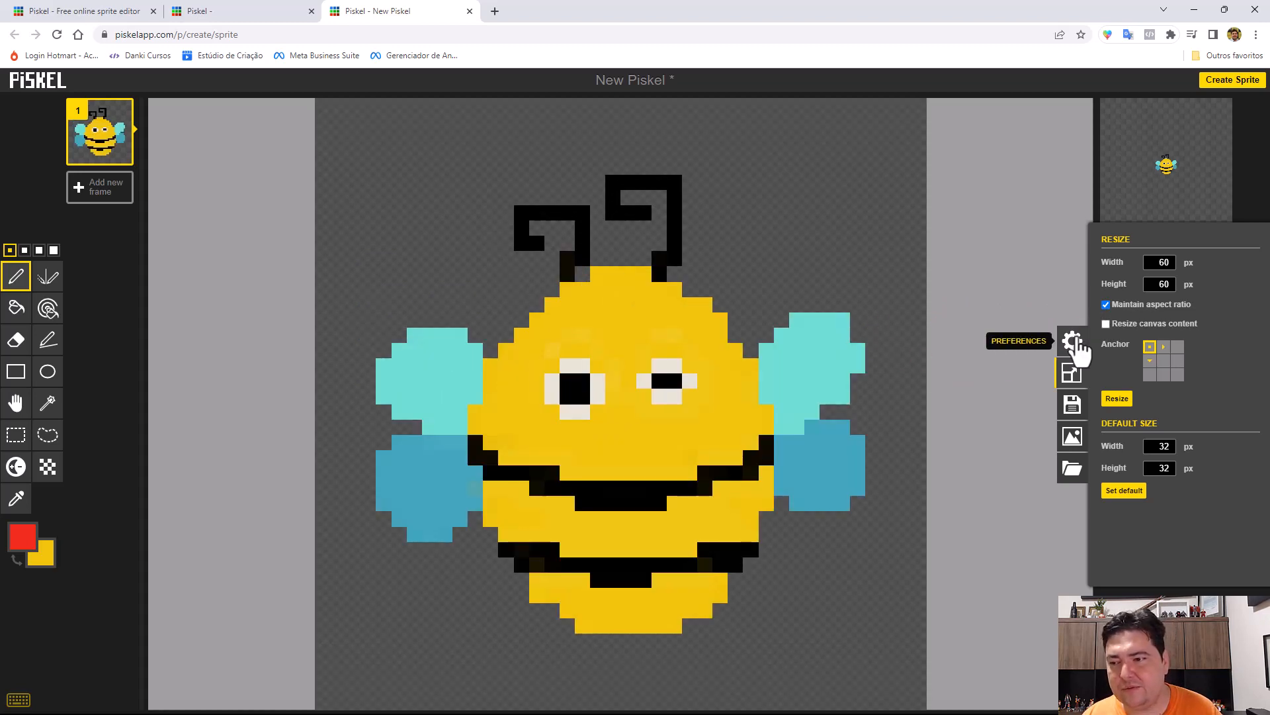
pyautogui.click(1107, 325)
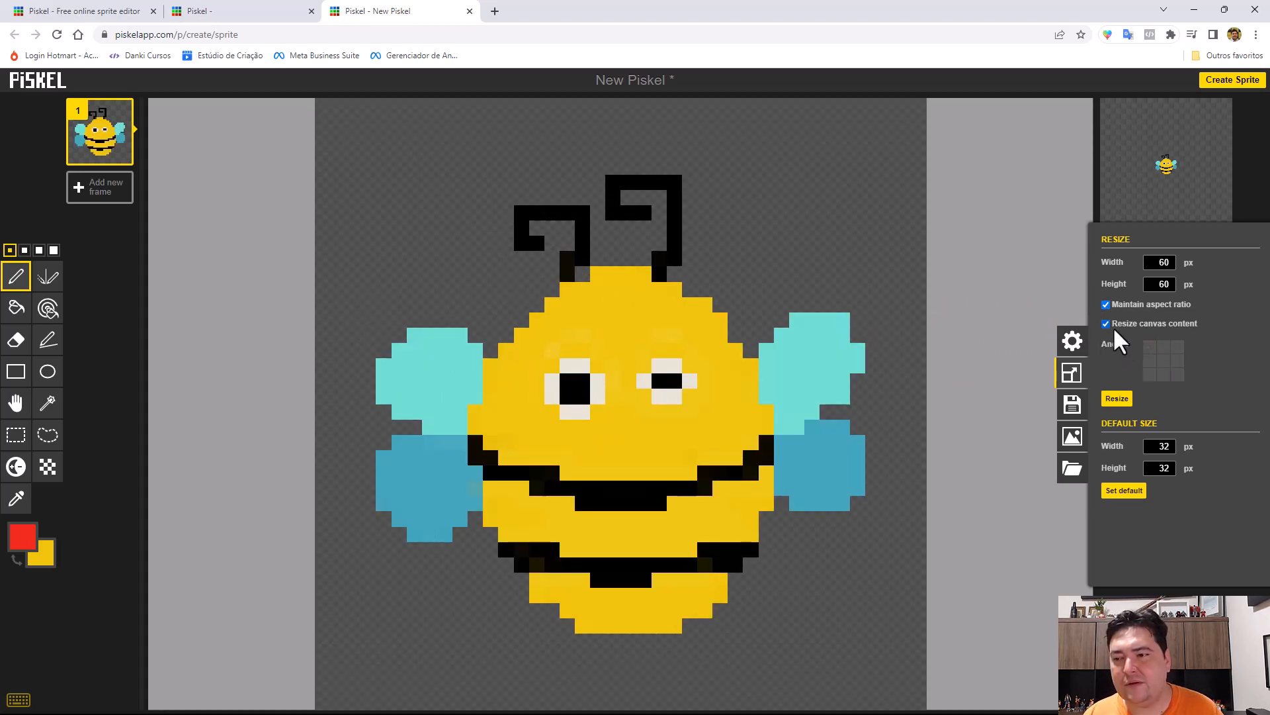
pyautogui.click(1117, 399)
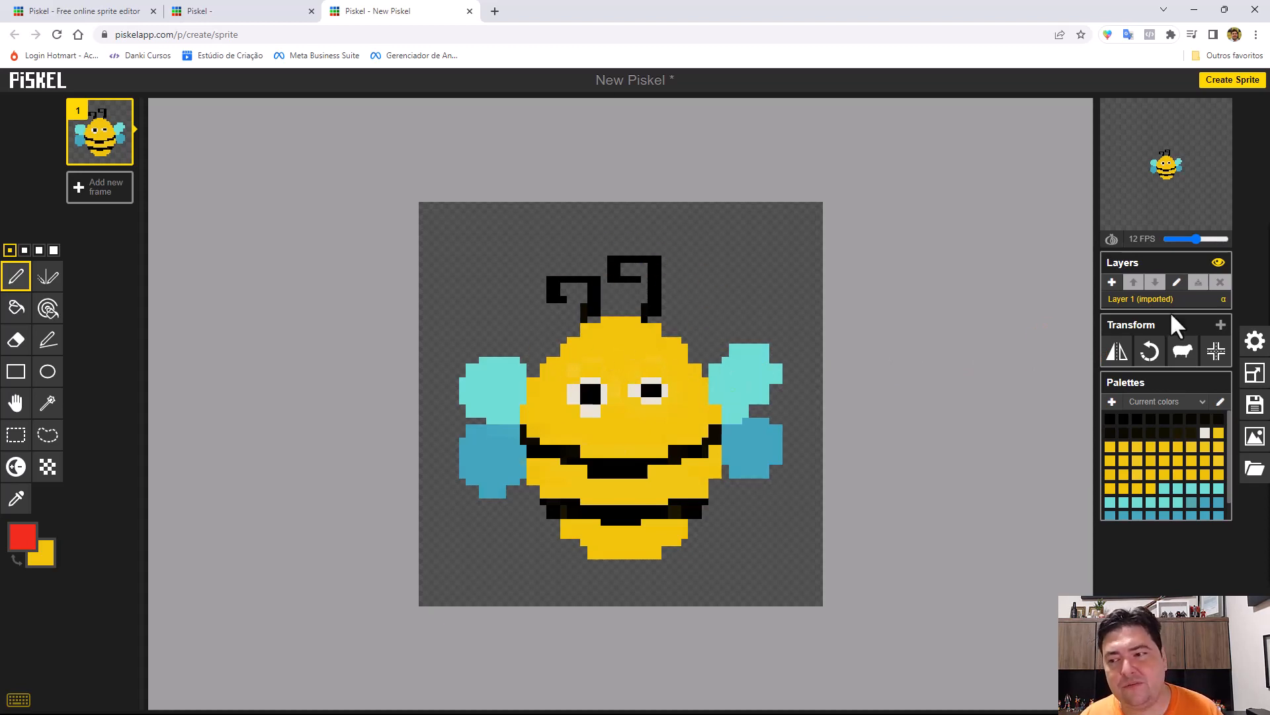
pyautogui.click(1255, 373)
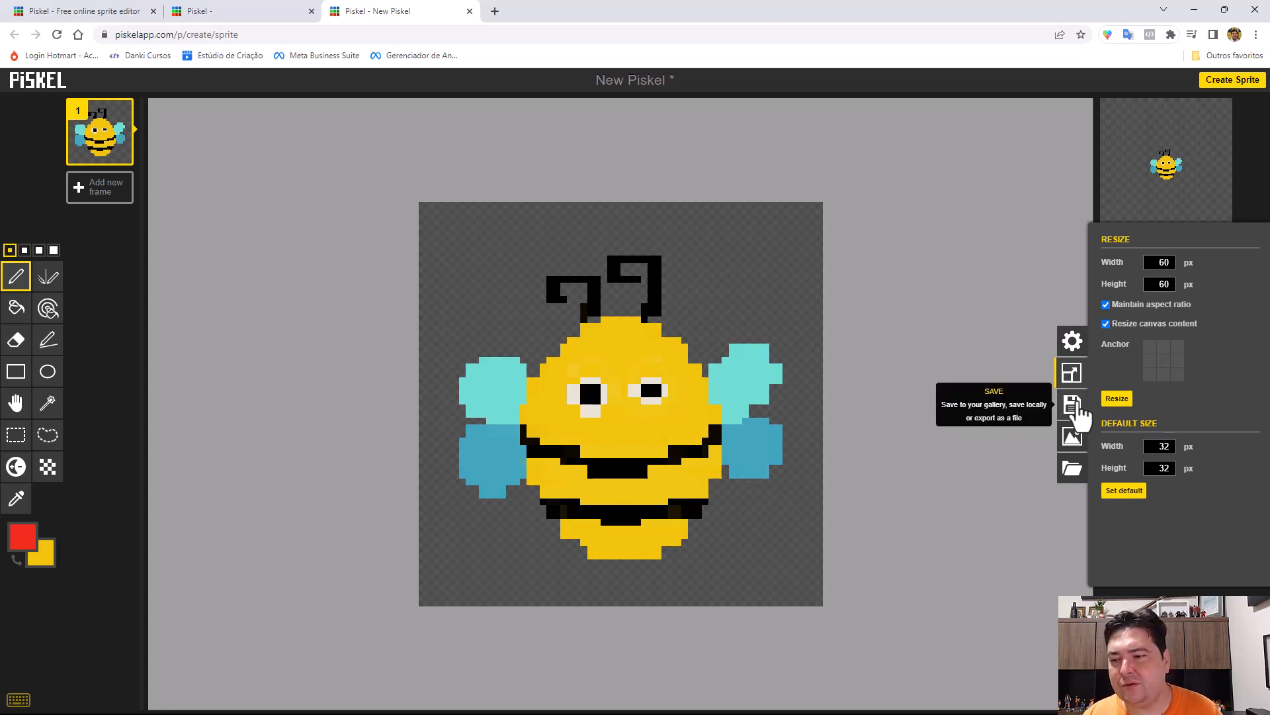
pyautogui.click(1085, 407)
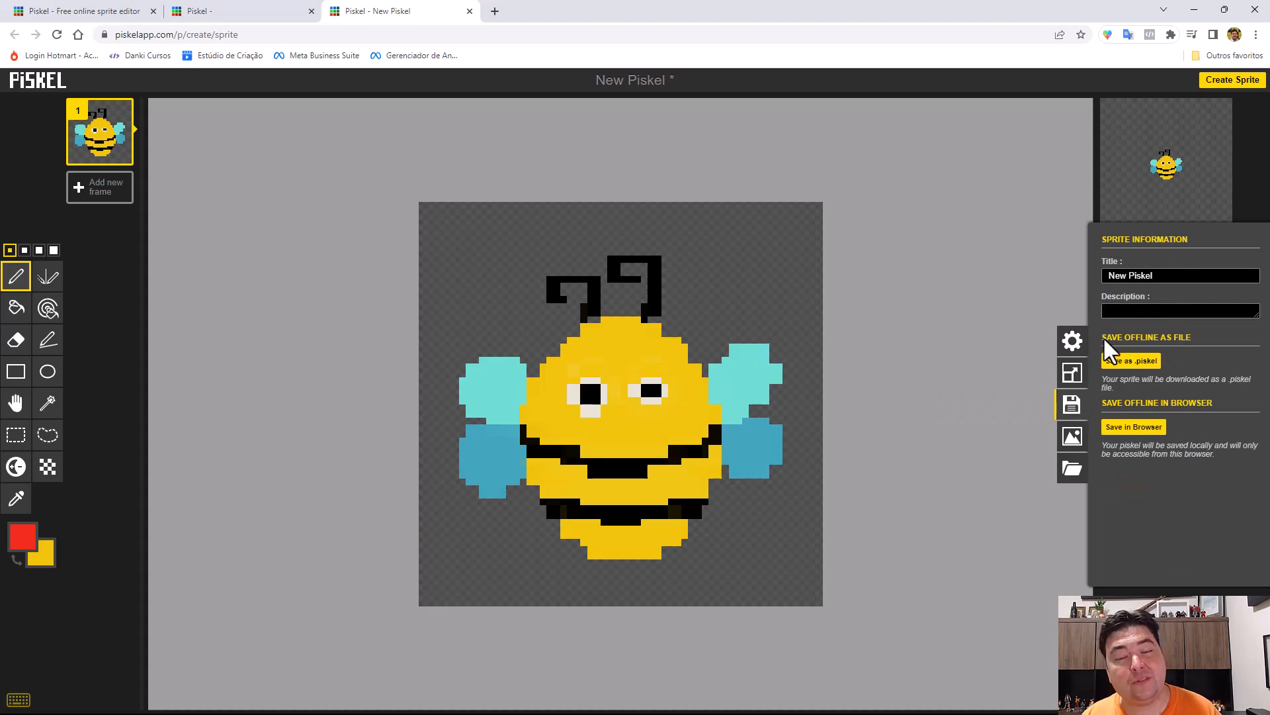
pyautogui.click(1126, 277)
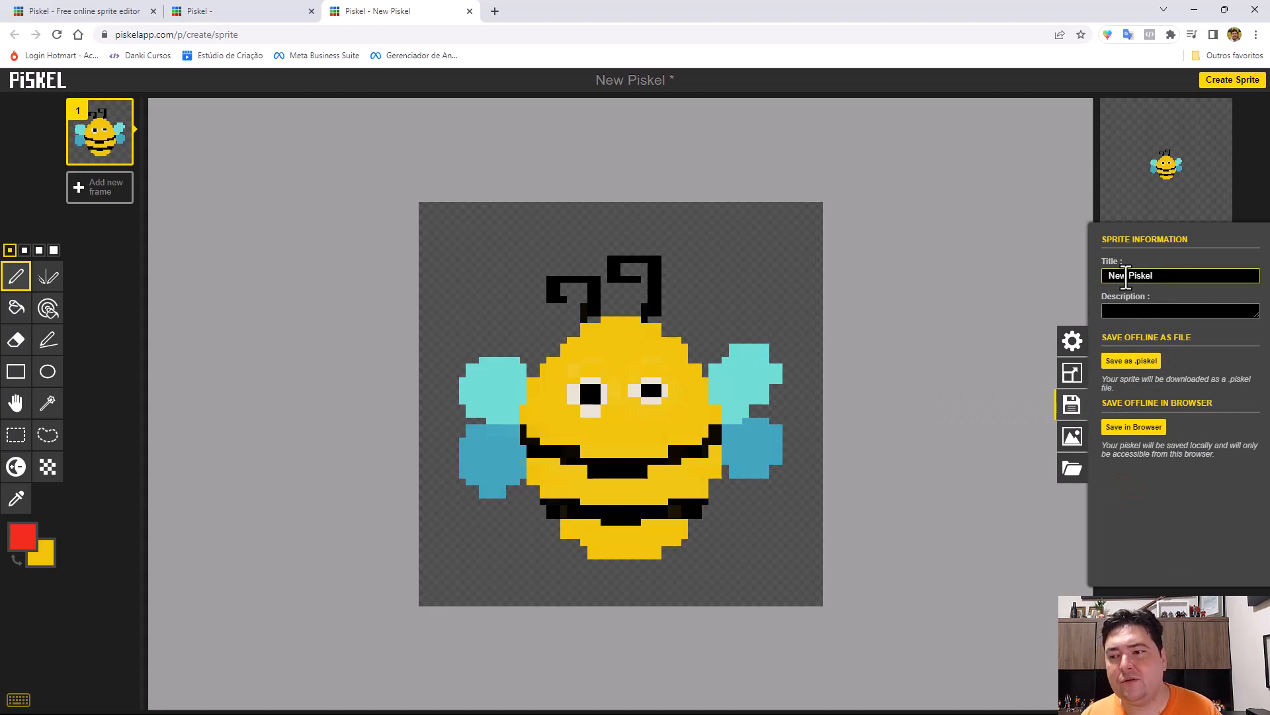
pyautogui.click(1089, 278)
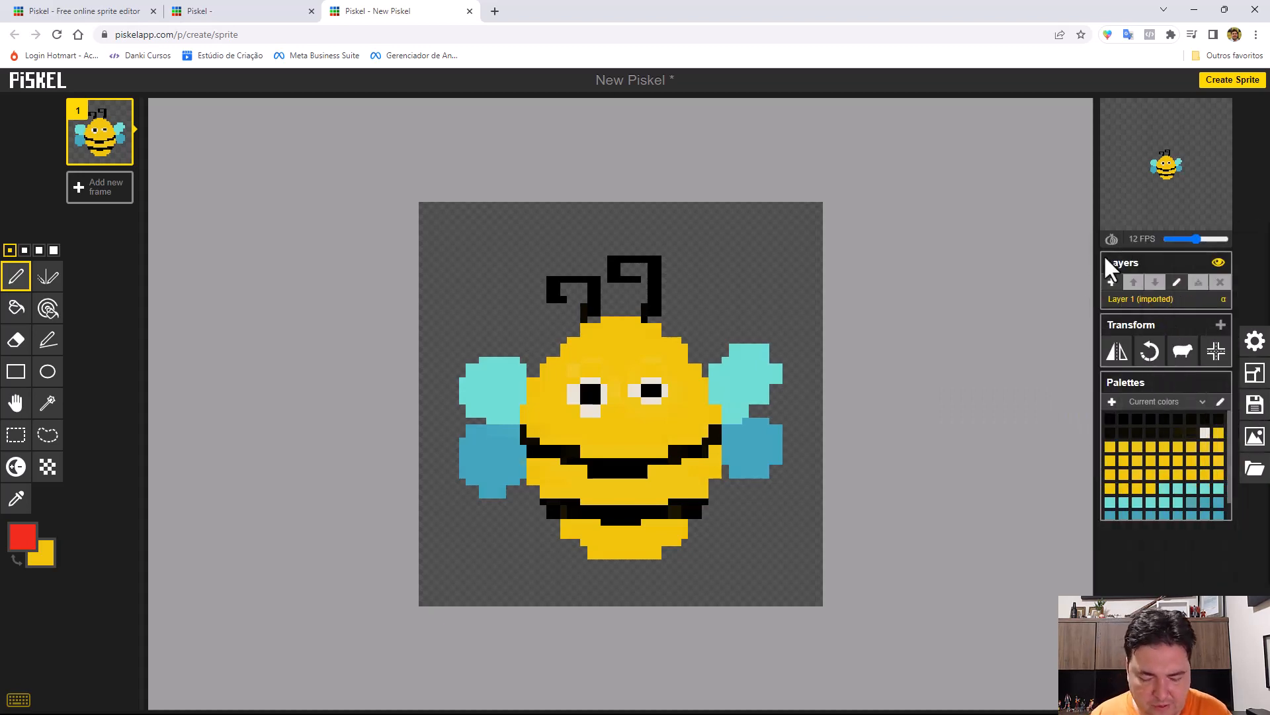
pyautogui.press('e')
pyautogui.press('l')
pyautogui.press('a')
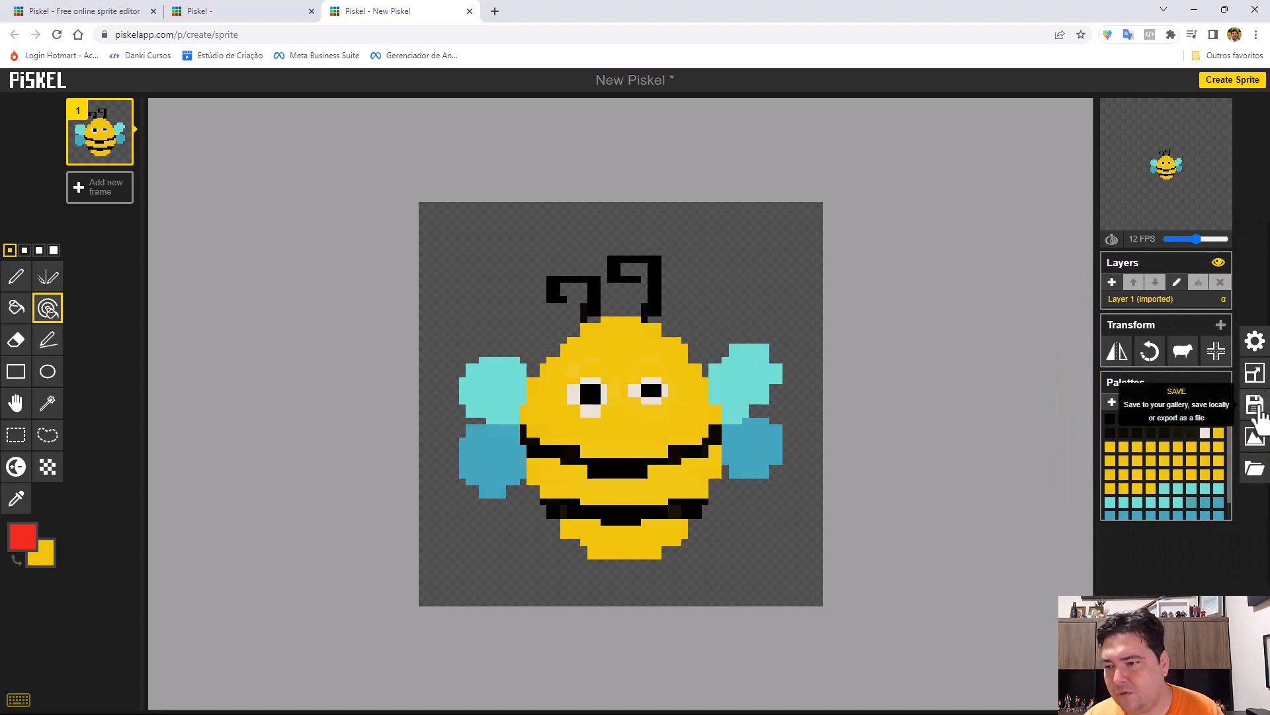
# Title the sprite "Abelha" and save it offline as a .piskel file.
pyautogui.click(1255, 405)
pyautogui.tripleClick(1130, 276)
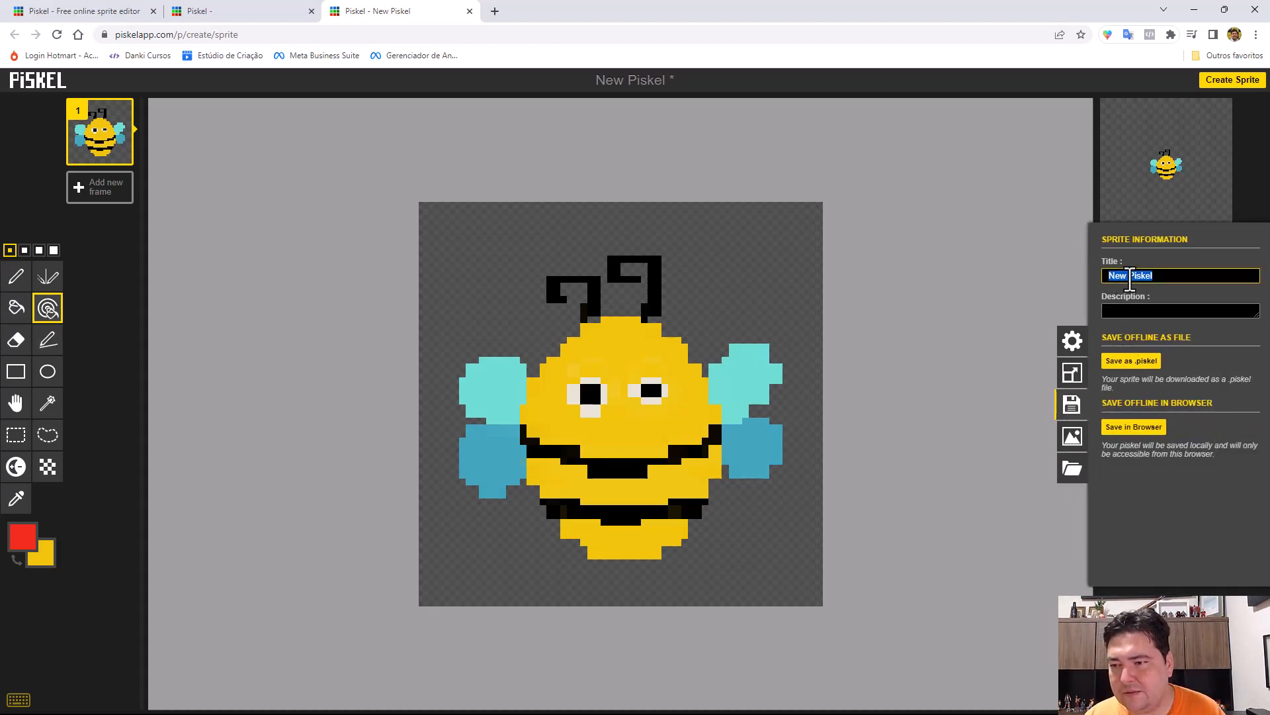
pyautogui.write('Abelha')
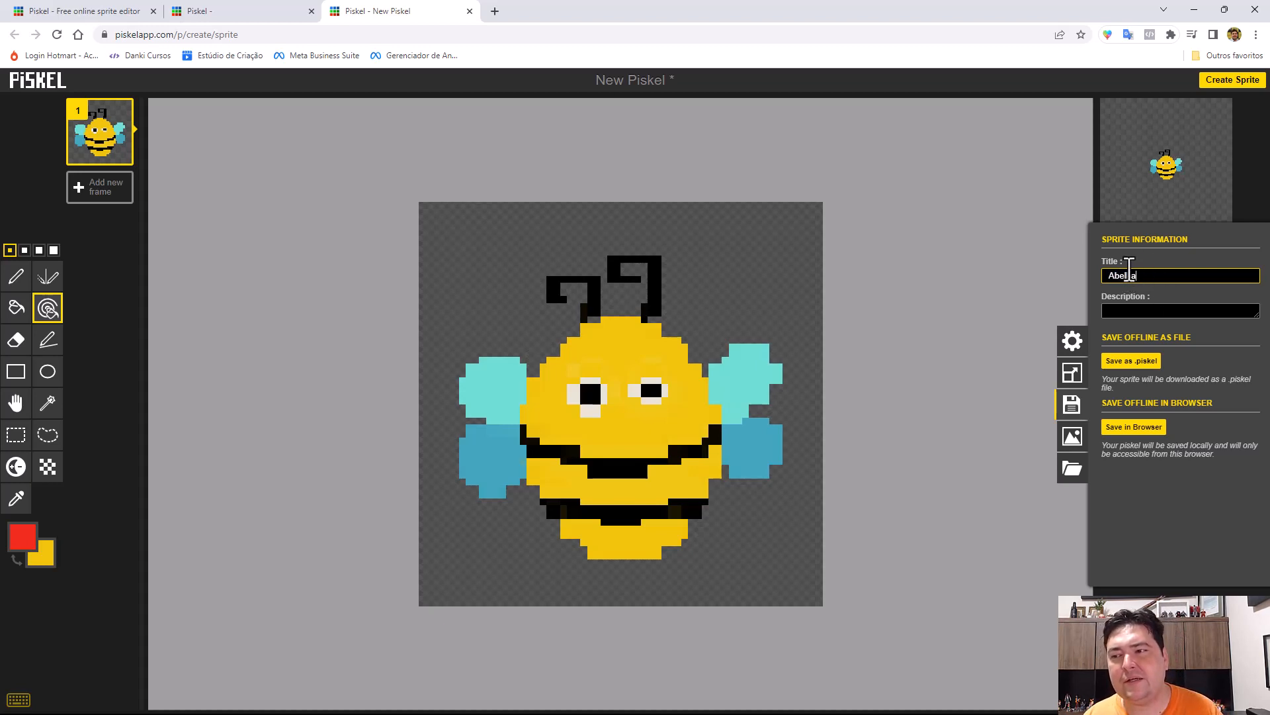
pyautogui.click(1131, 361)
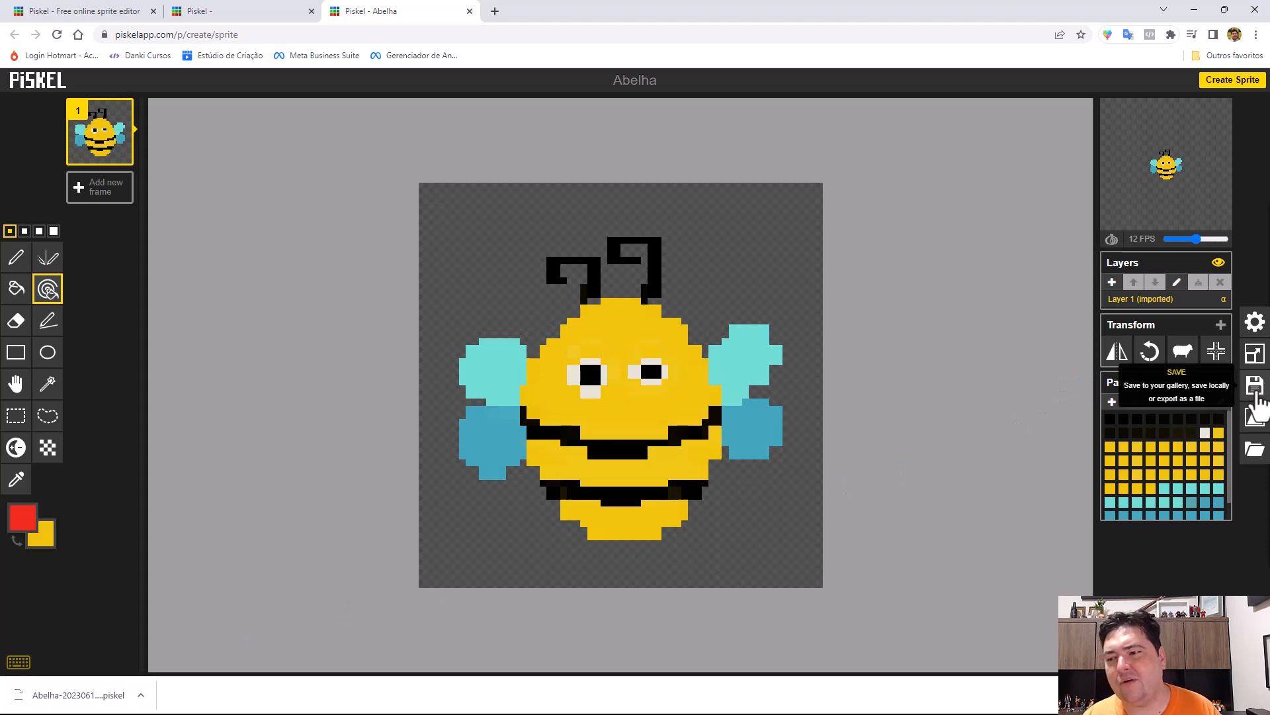
# Look through the sprite's export options for GIF, PNG, Zip and other formats.
pyautogui.click(1257, 421)
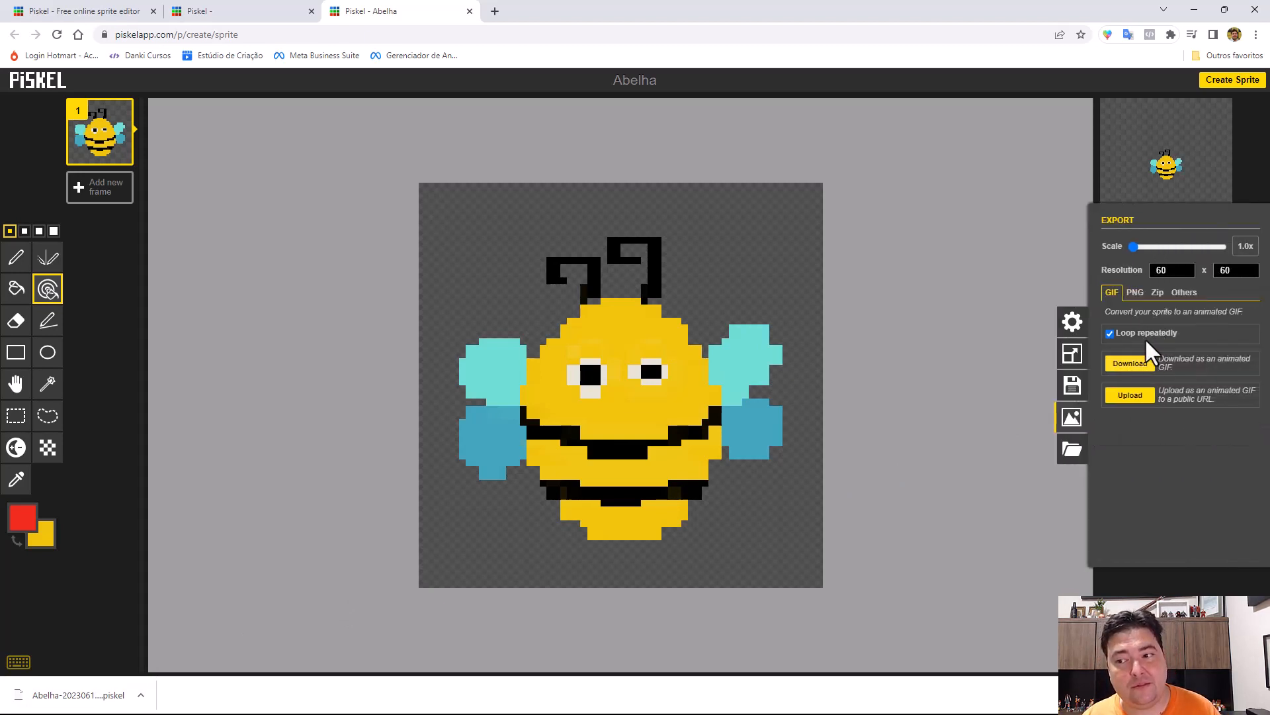
pyautogui.click(1131, 370)
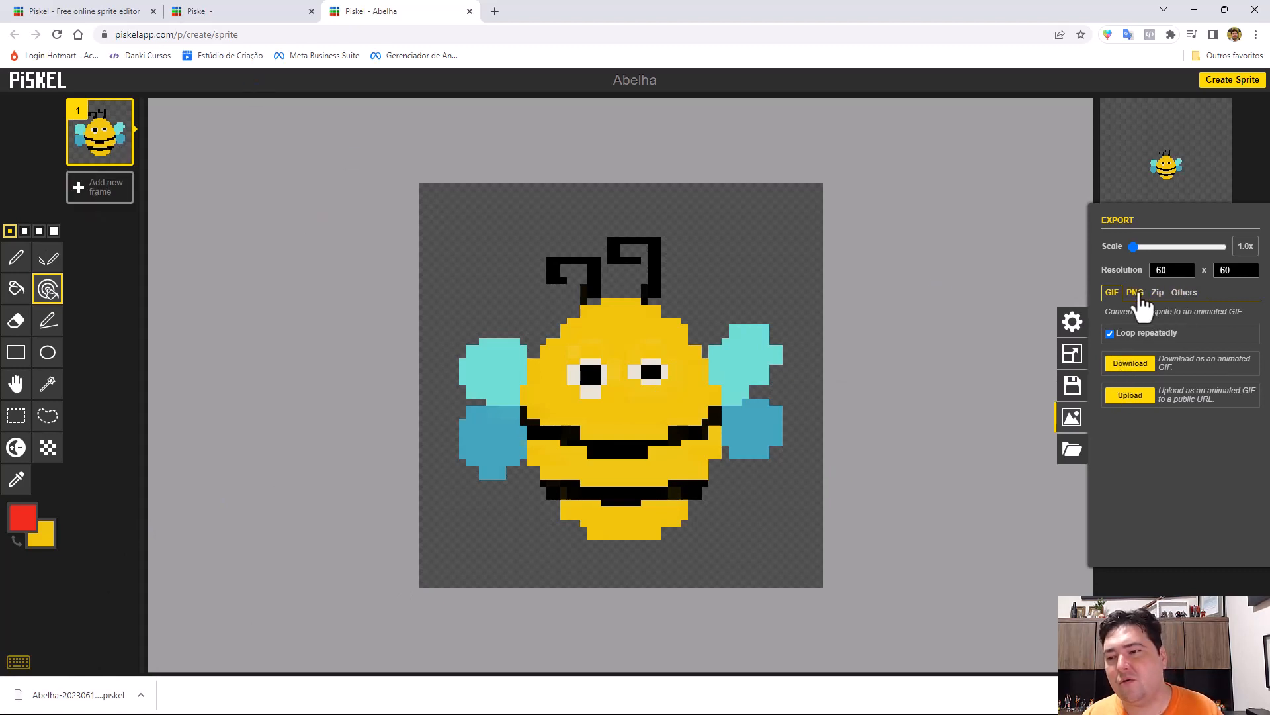
pyautogui.click(1135, 293)
pyautogui.click(1157, 292)
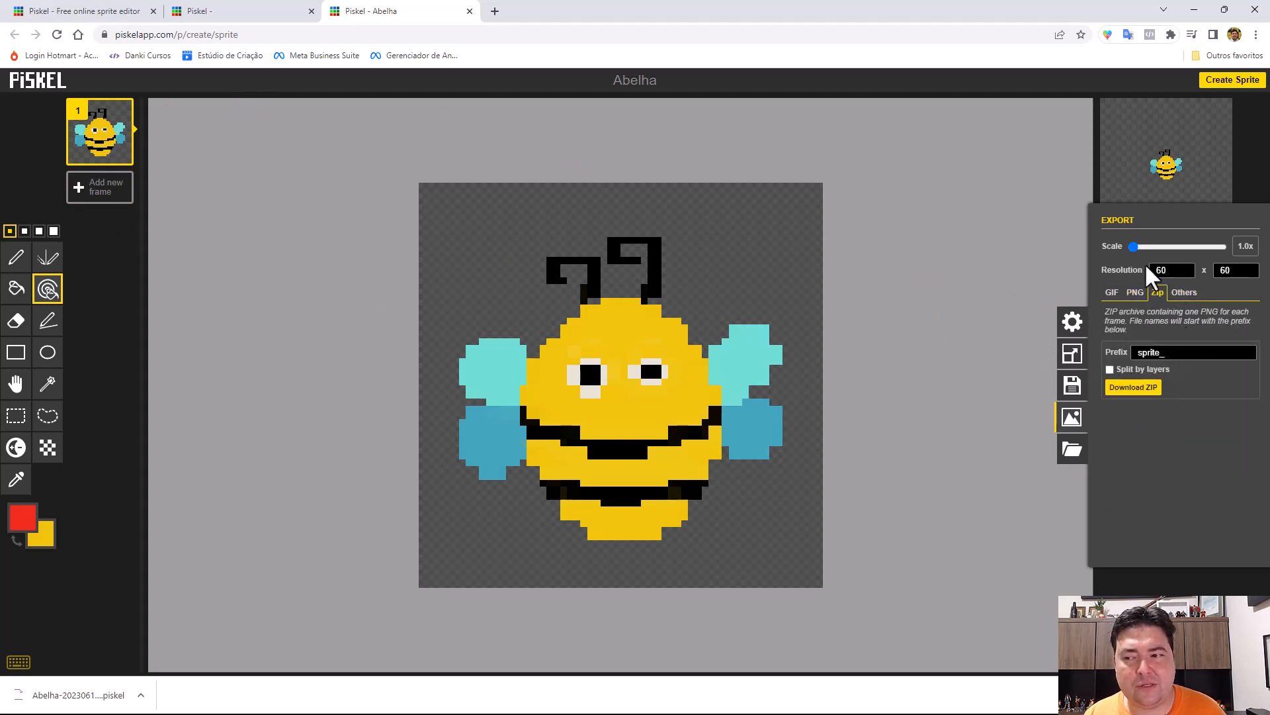
pyautogui.click(1191, 295)
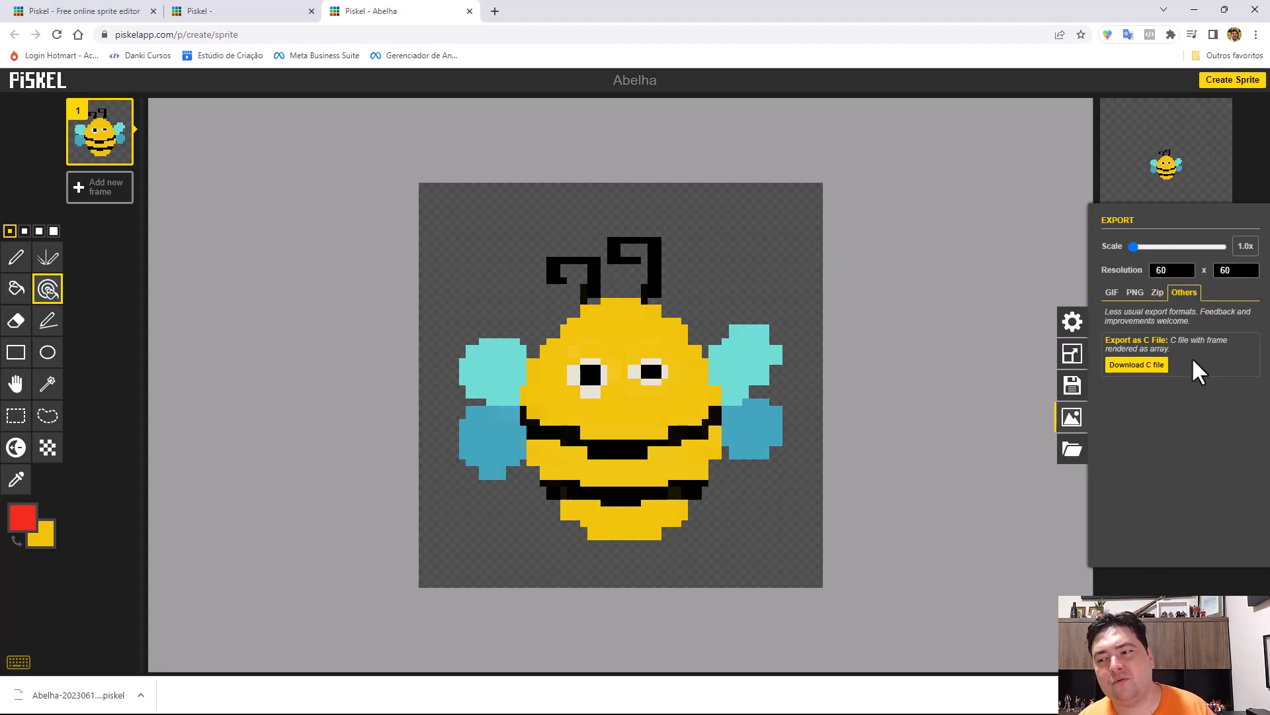
pyautogui.click(1108, 293)
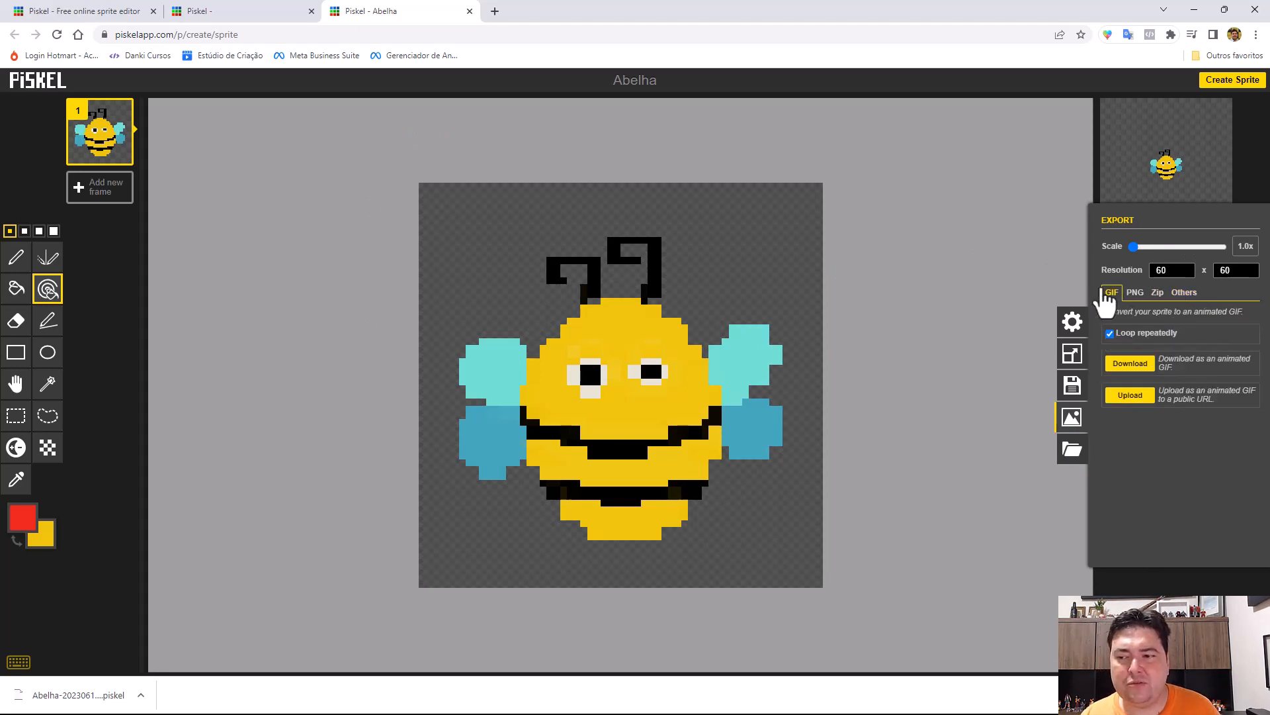
pyautogui.click(1135, 293)
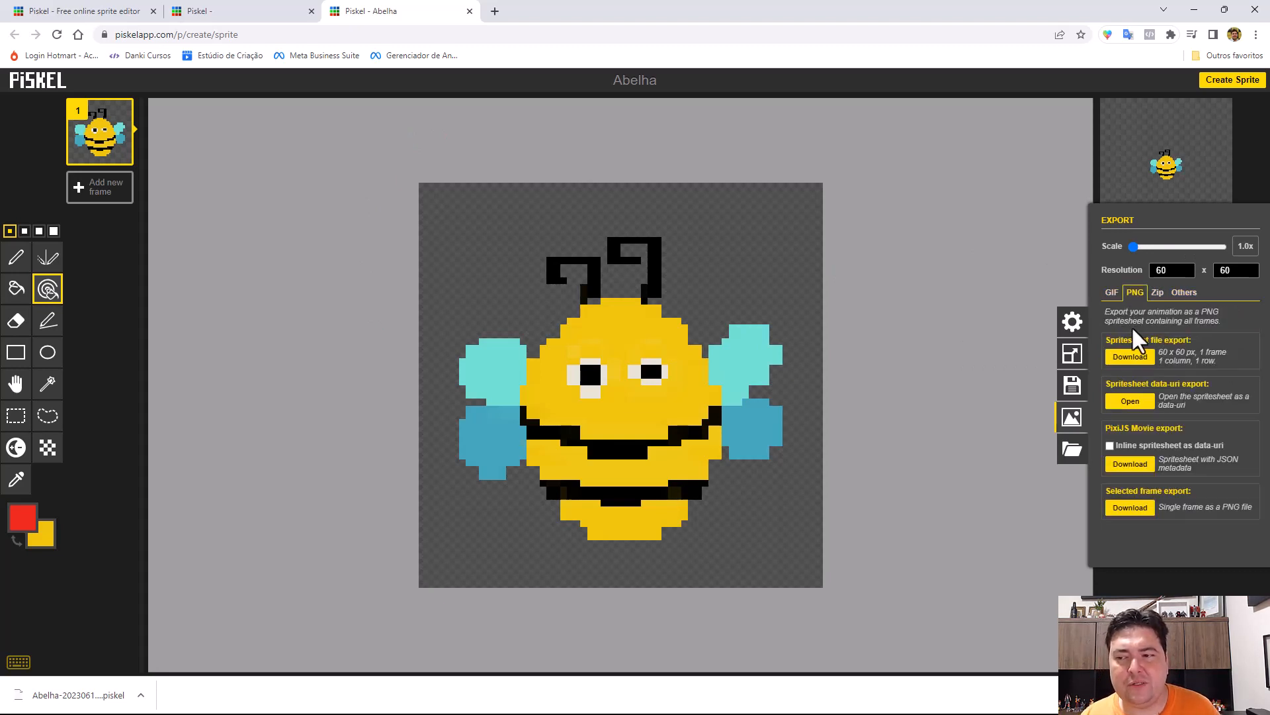
pyautogui.click(1113, 293)
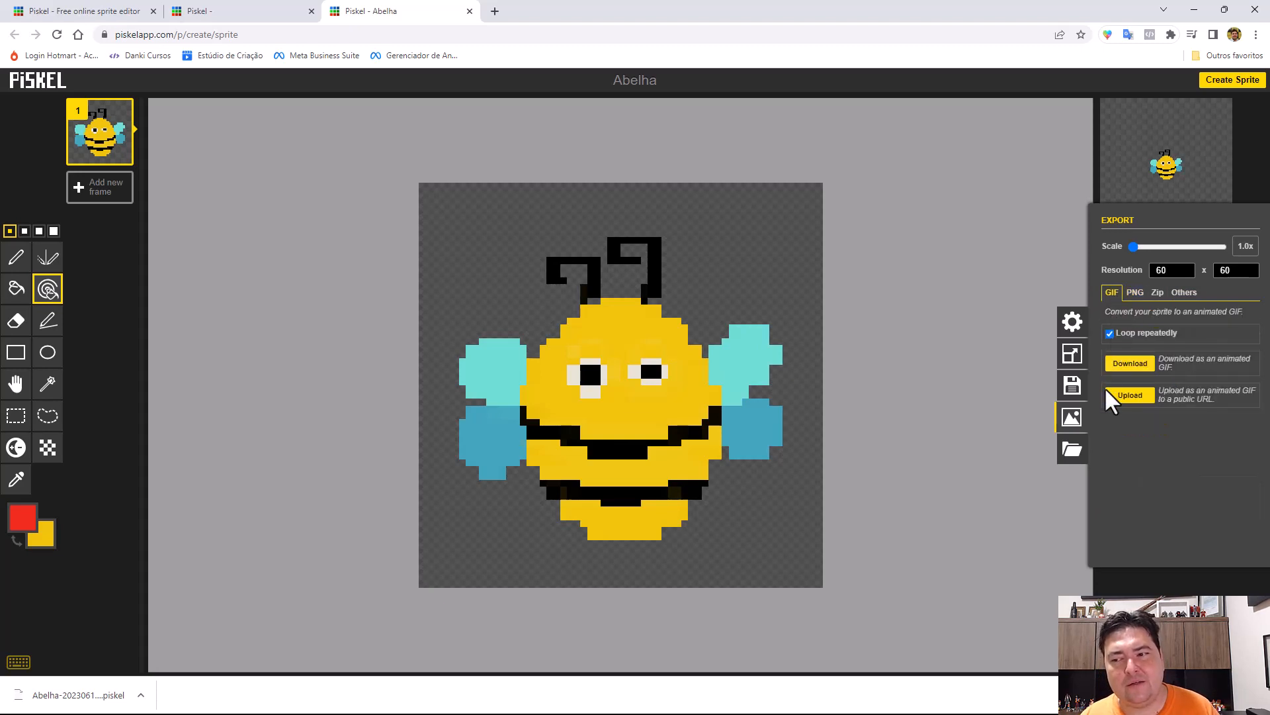
# Look at the options for loading and importing sprites, and dismiss the browser's download bar.
pyautogui.click(1073, 449)
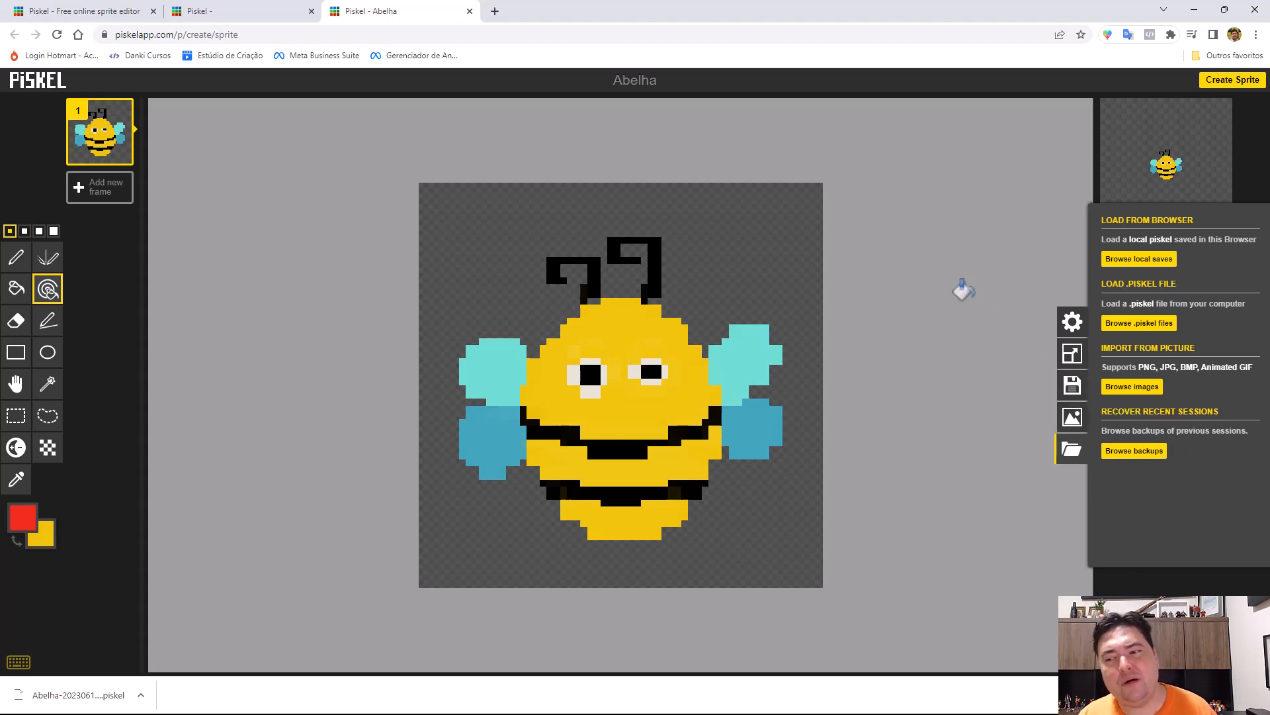
pyautogui.click(963, 289)
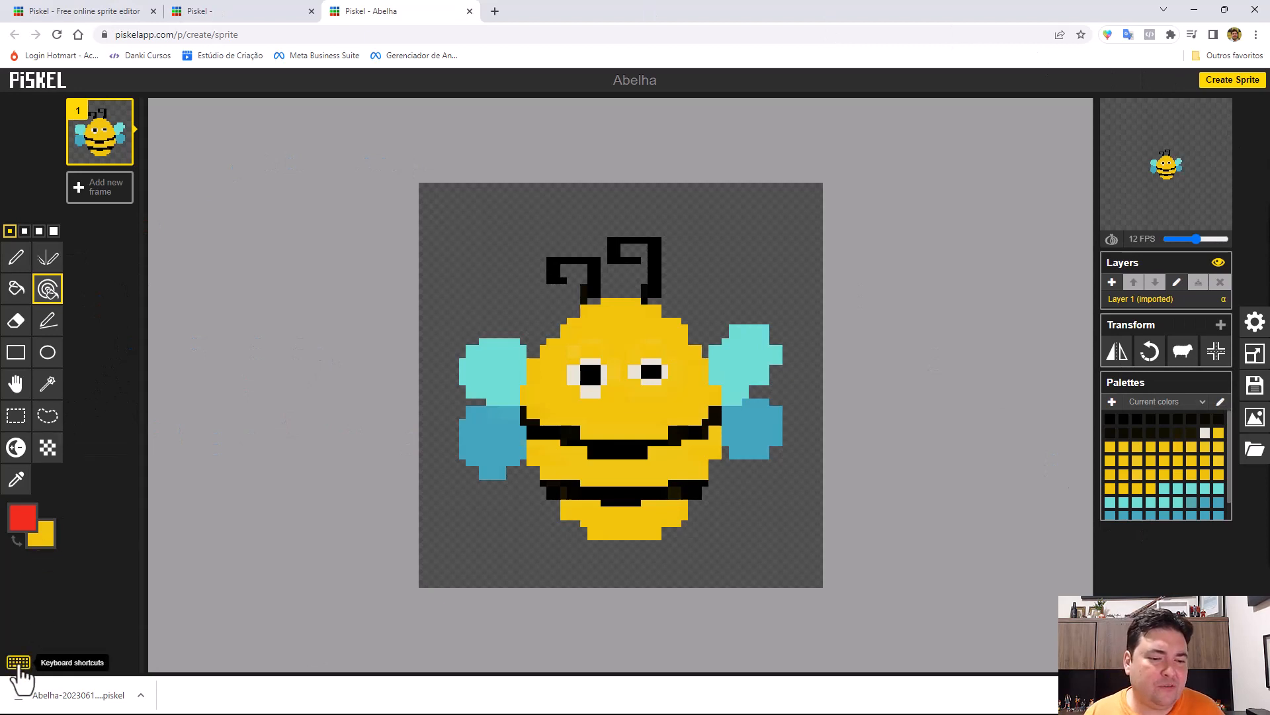
pyautogui.click(1255, 695)
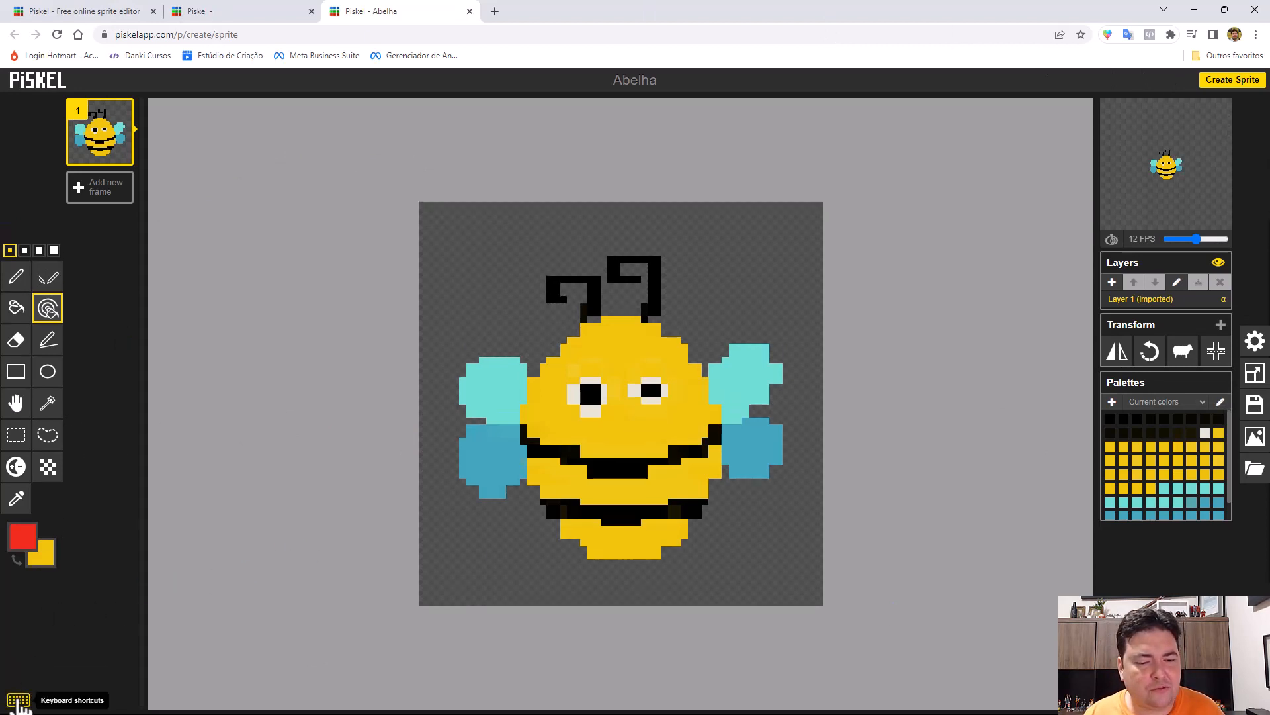
# View the keyboard shortcuts overview, close it, and switch to the Pen and finally the Paint bucket tool.
pyautogui.click(19, 701)
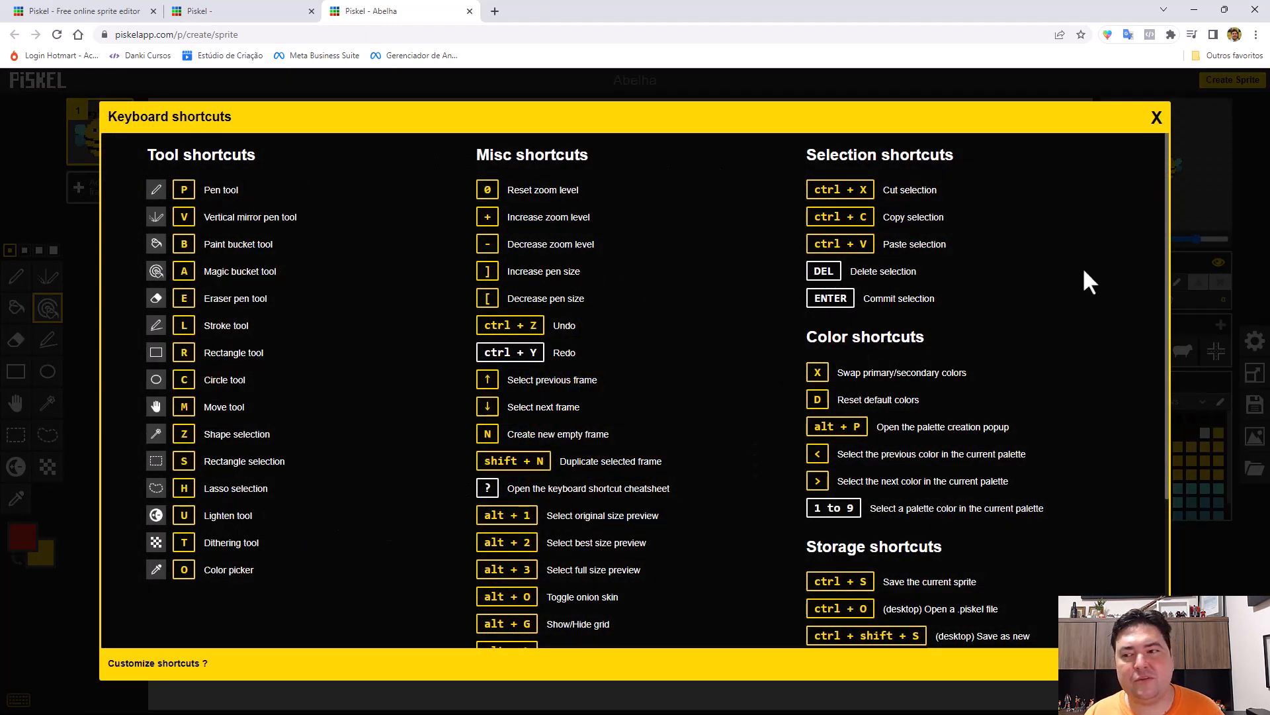
pyautogui.click(1158, 116)
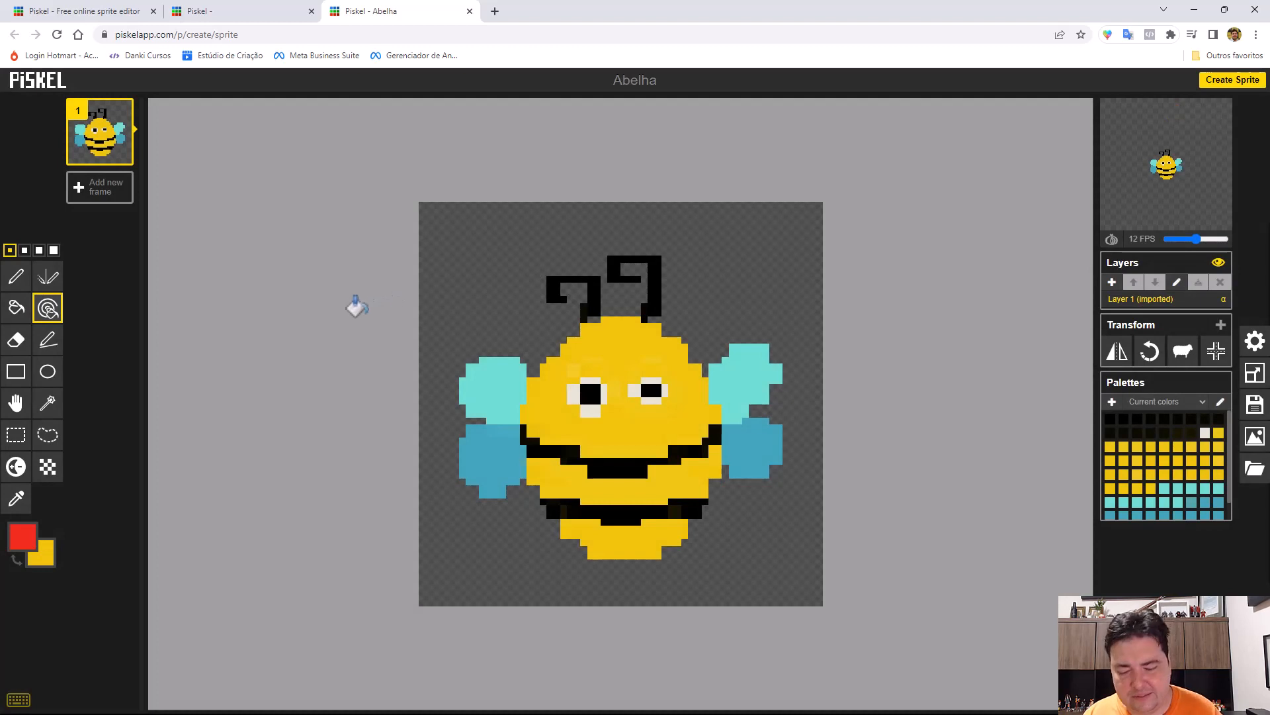
pyautogui.press('p')
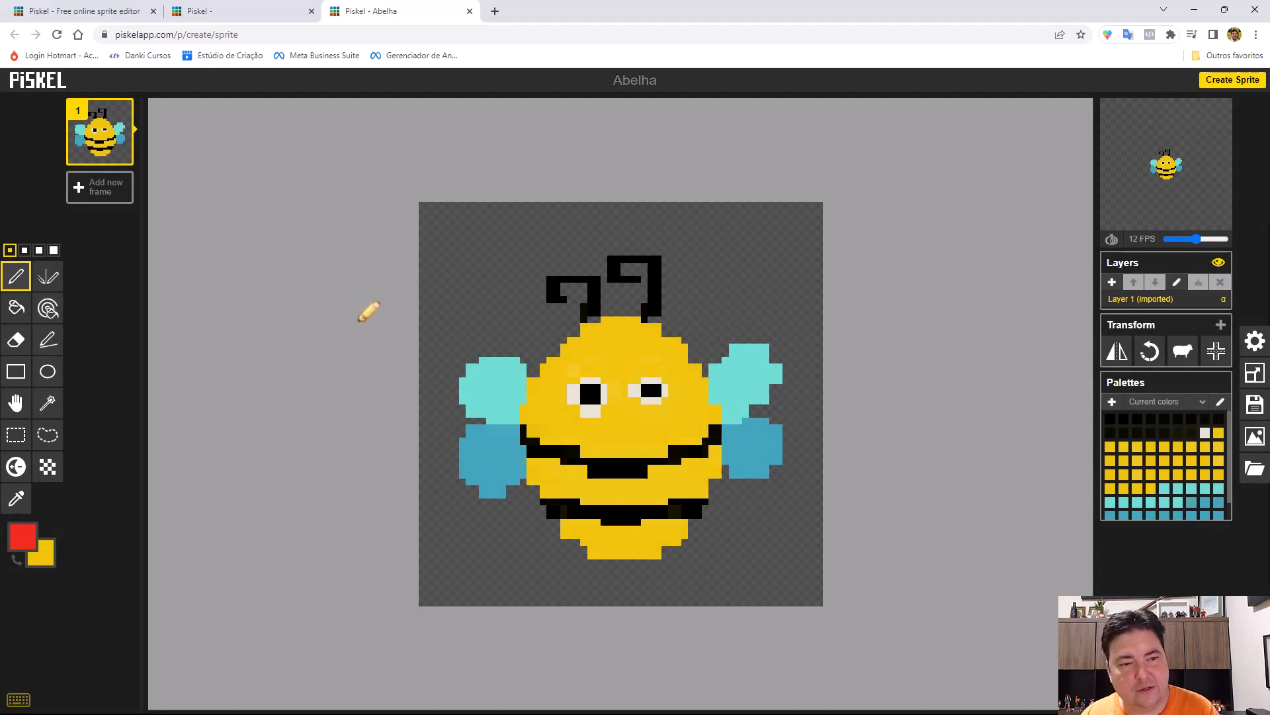
pyautogui.click(15, 309)
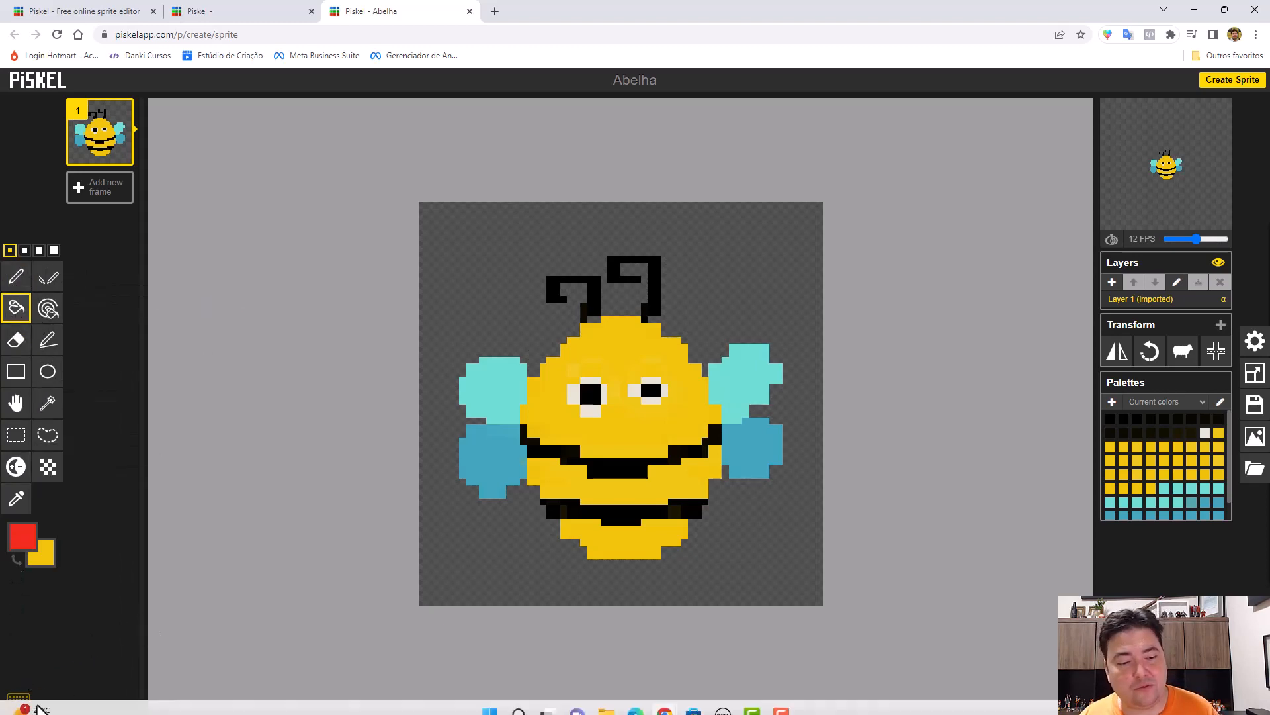
# Read through the full keyboard shortcuts list, including the color and storage shortcuts, and close it.
pyautogui.click(18, 698)
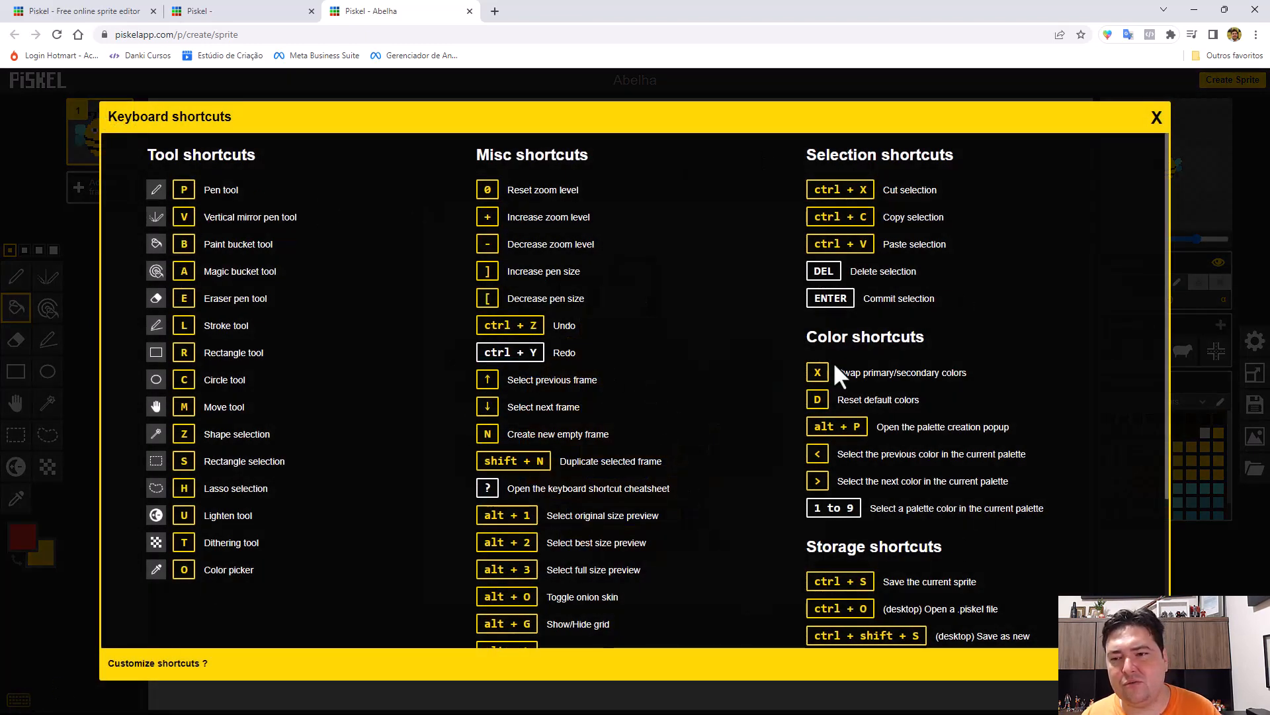
pyautogui.scroll(-3, 814, 486)
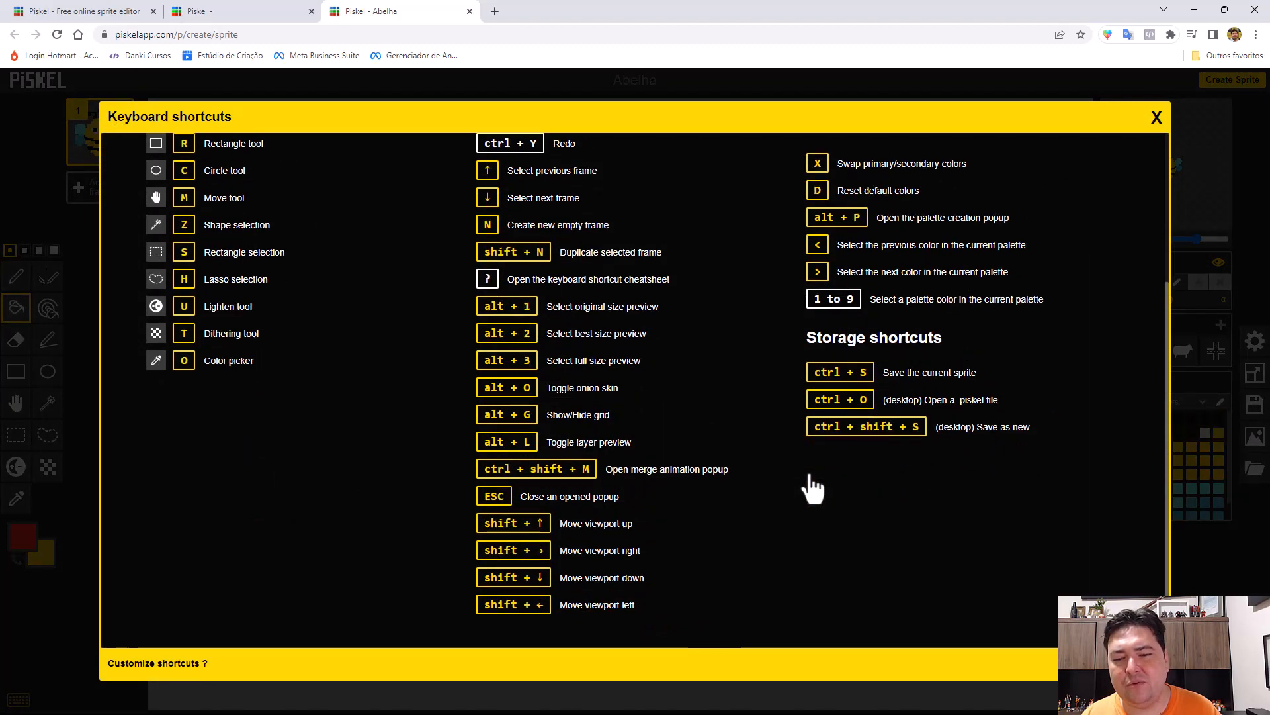
pyautogui.scroll(3, 813, 483)
pyautogui.click(1152, 123)
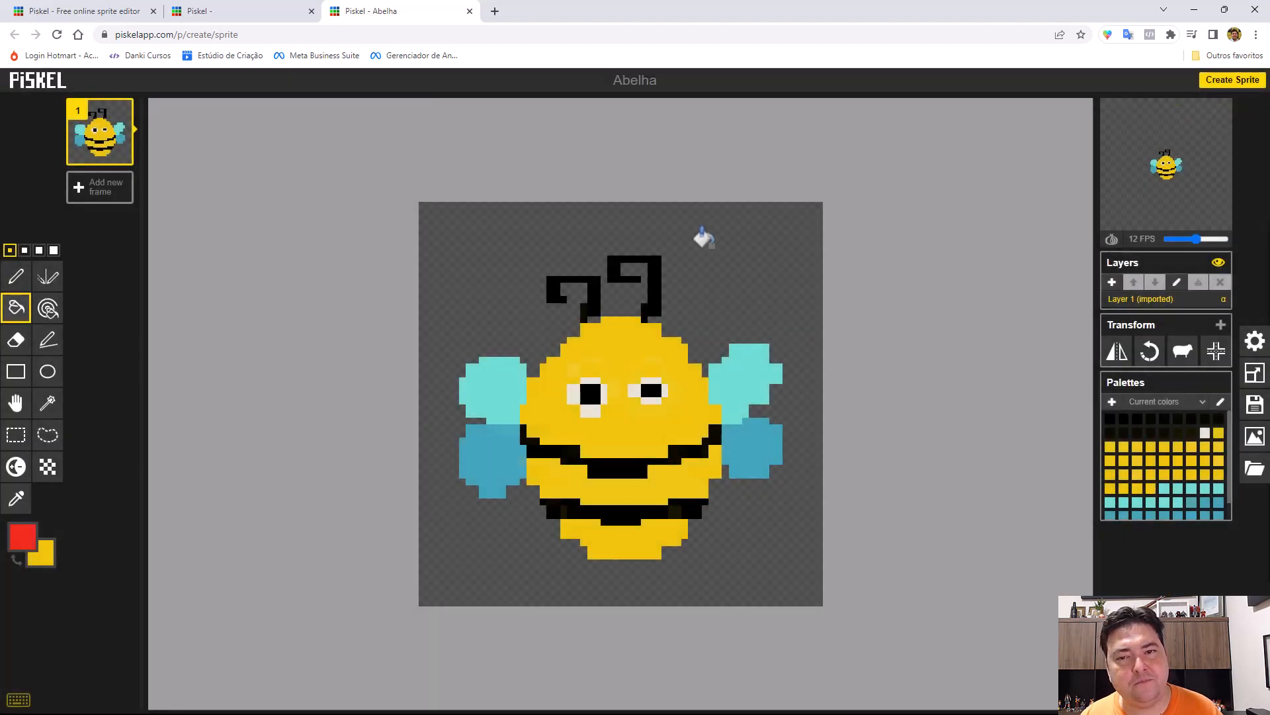